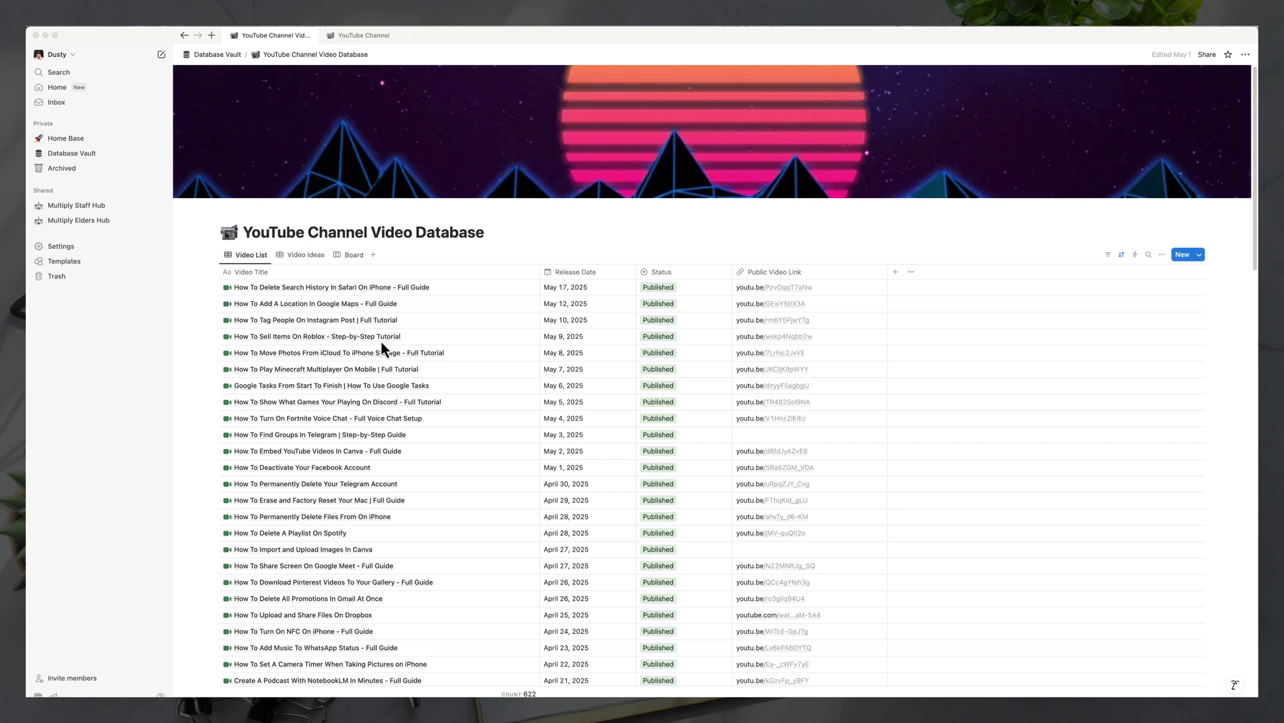
Review the video database's Video List, Video Ideas and Board views, plus the pipeline and weekly video views on the YouTube Channel page.
{"action": "scroll", "coordinate": [440, 370], "scroll_direction": "down", "scroll_amount": 1}
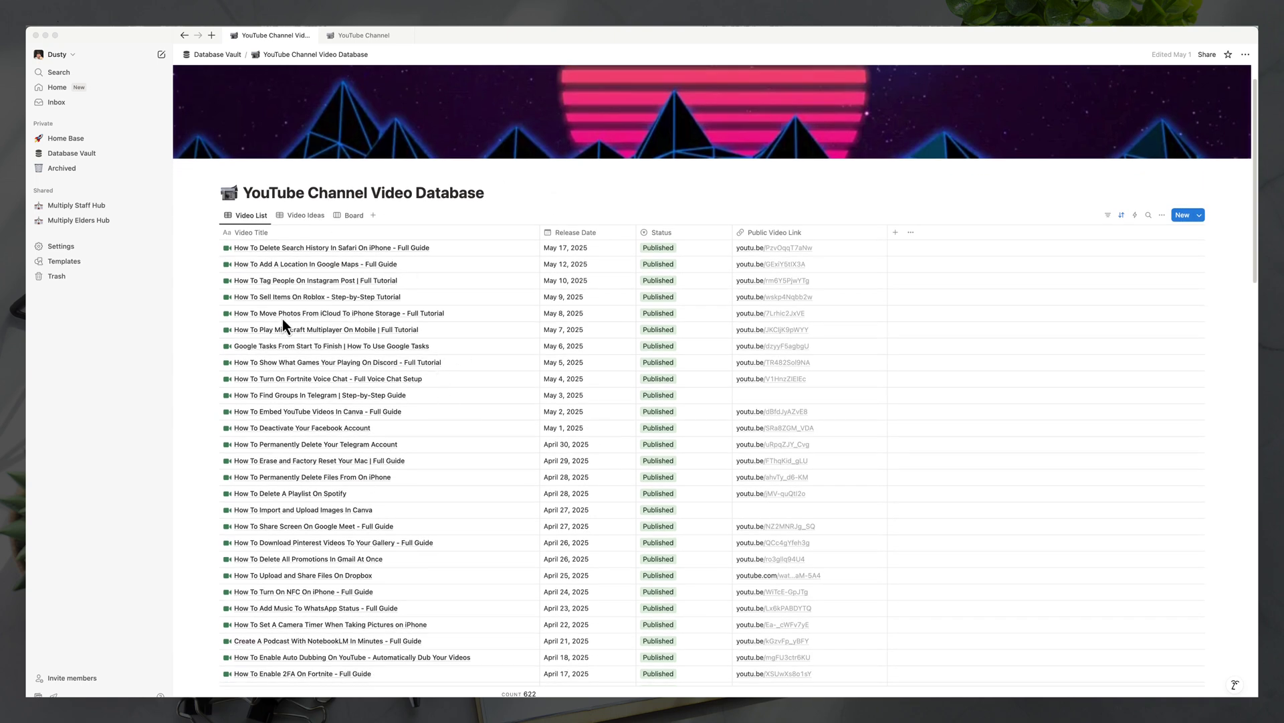
{"action": "left_click", "coordinate": [302, 214]}
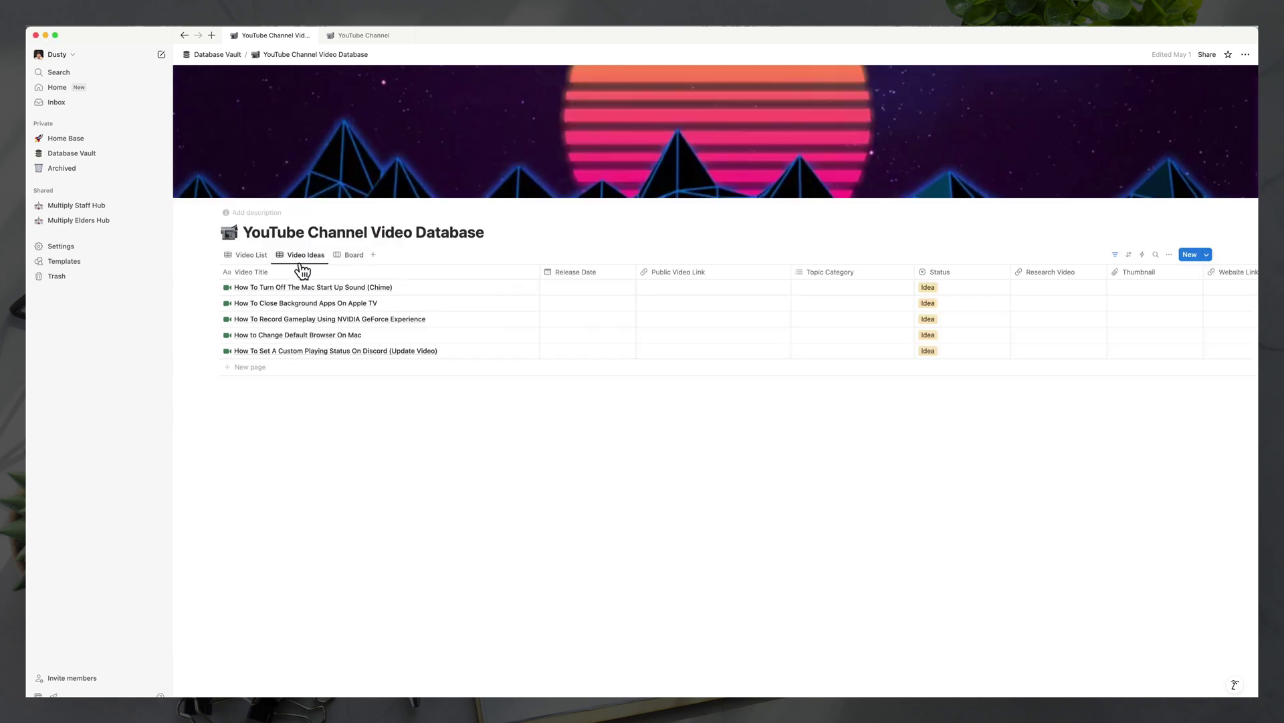
{"action": "left_click", "coordinate": [352, 262]}
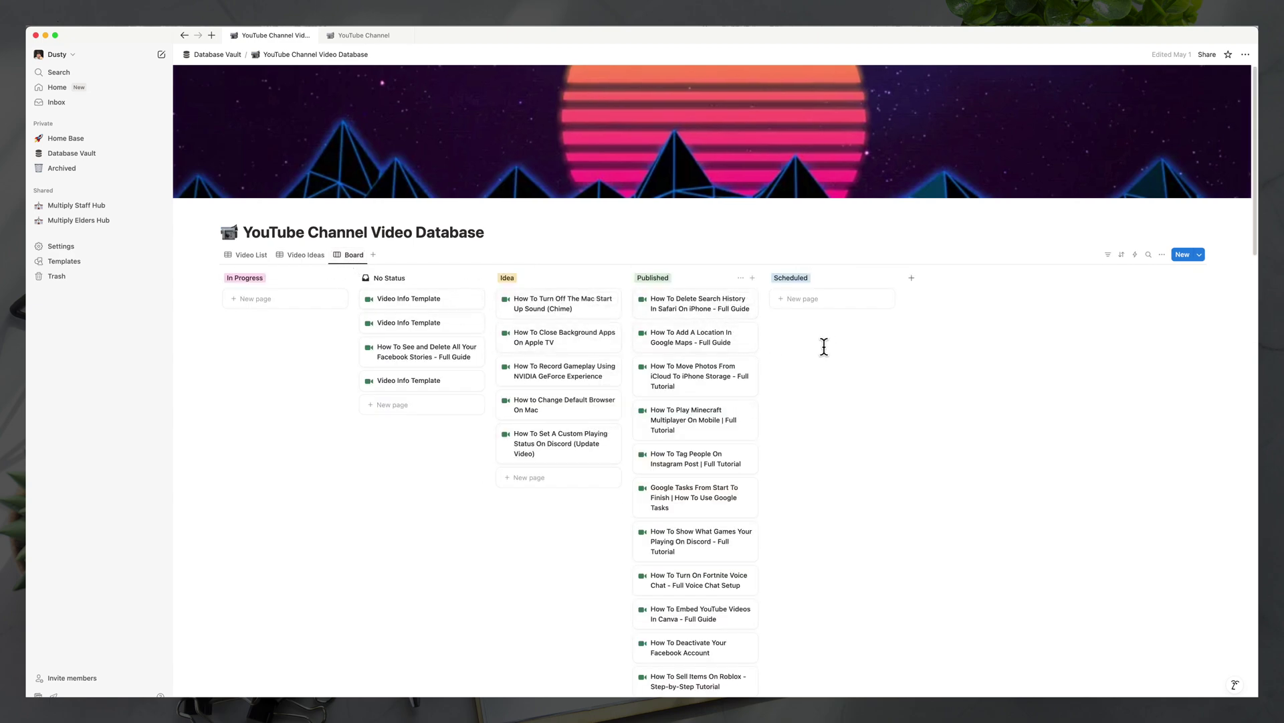
{"action": "left_click", "coordinate": [251, 255]}
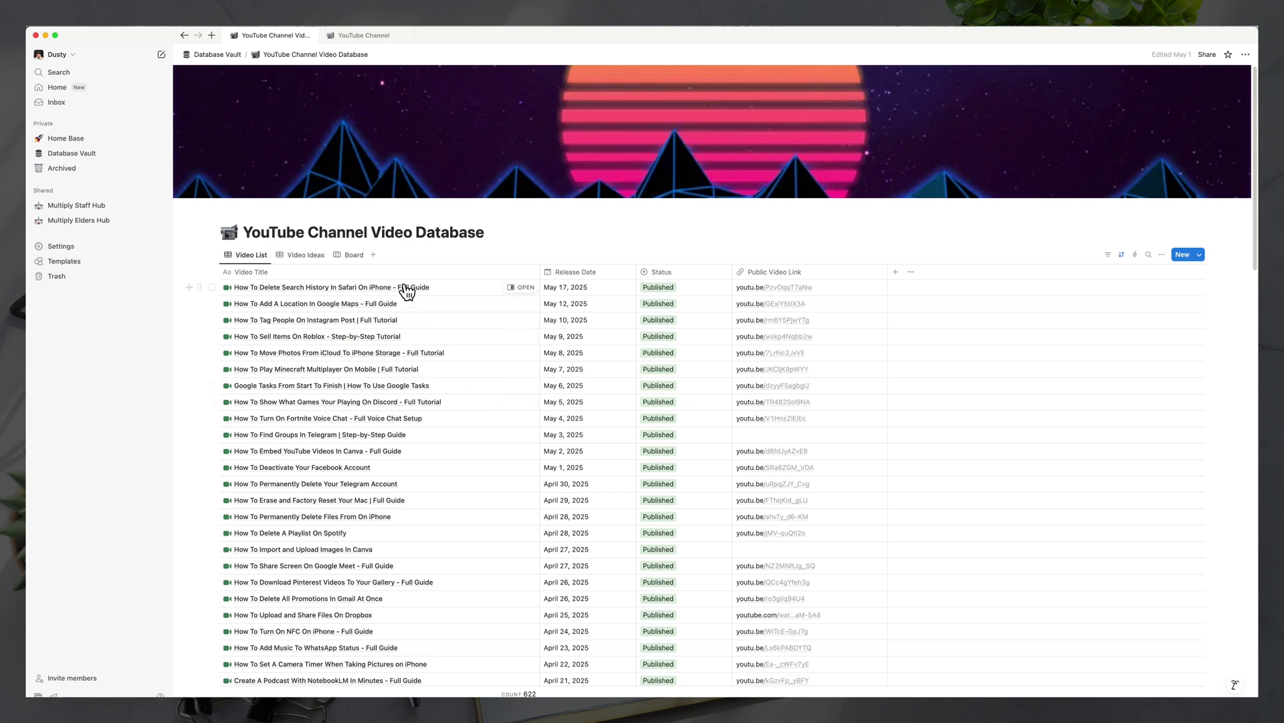
{"action": "left_click", "coordinate": [363, 35]}
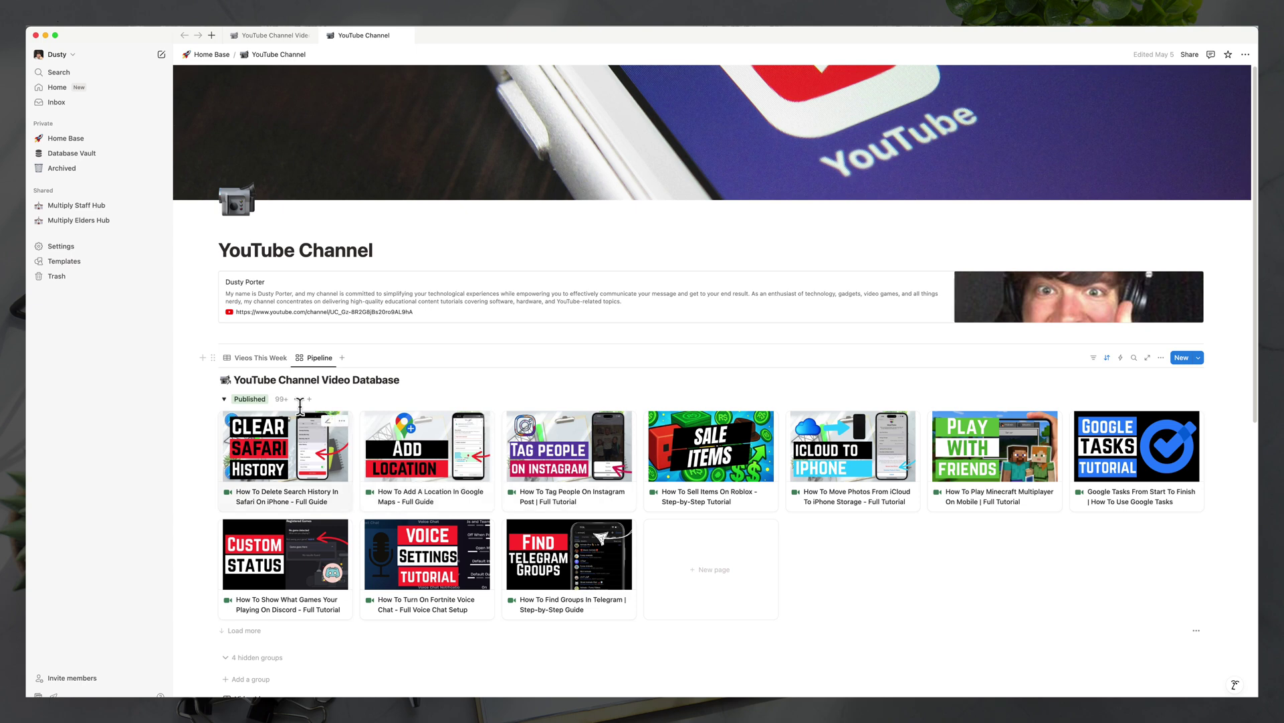
{"action": "left_click", "coordinate": [268, 360]}
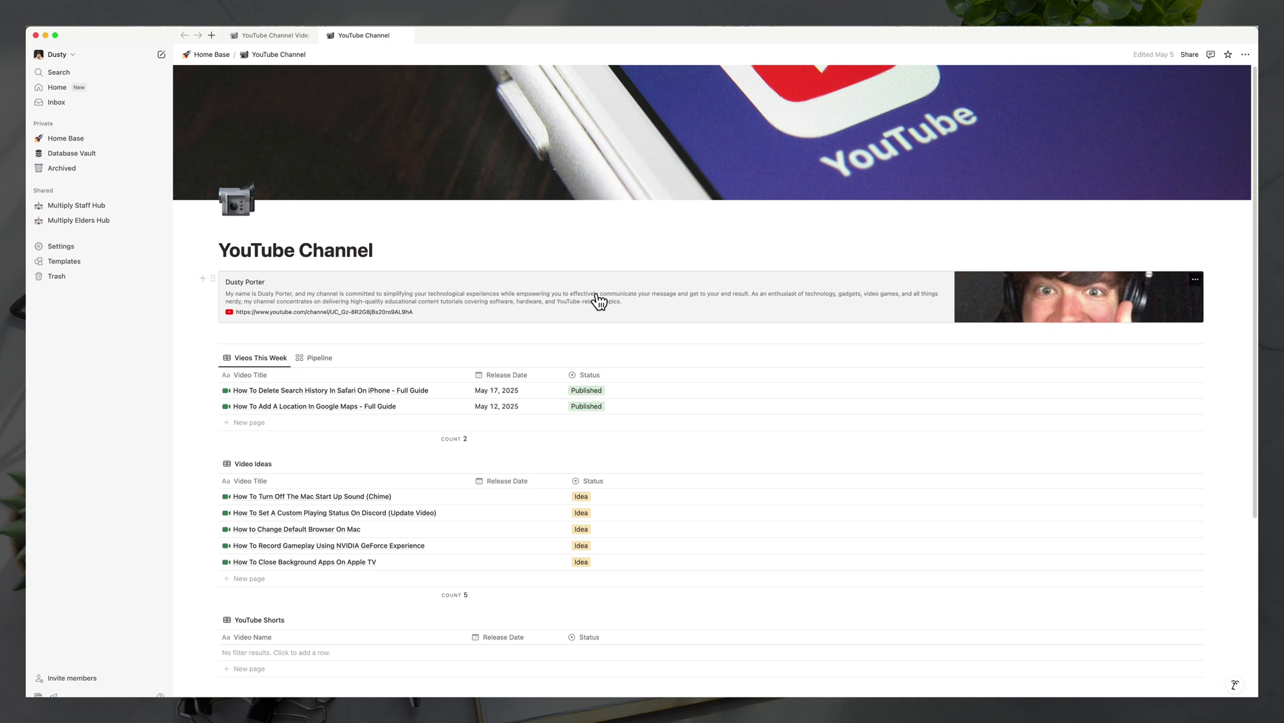
{"action": "left_click", "coordinate": [277, 36]}
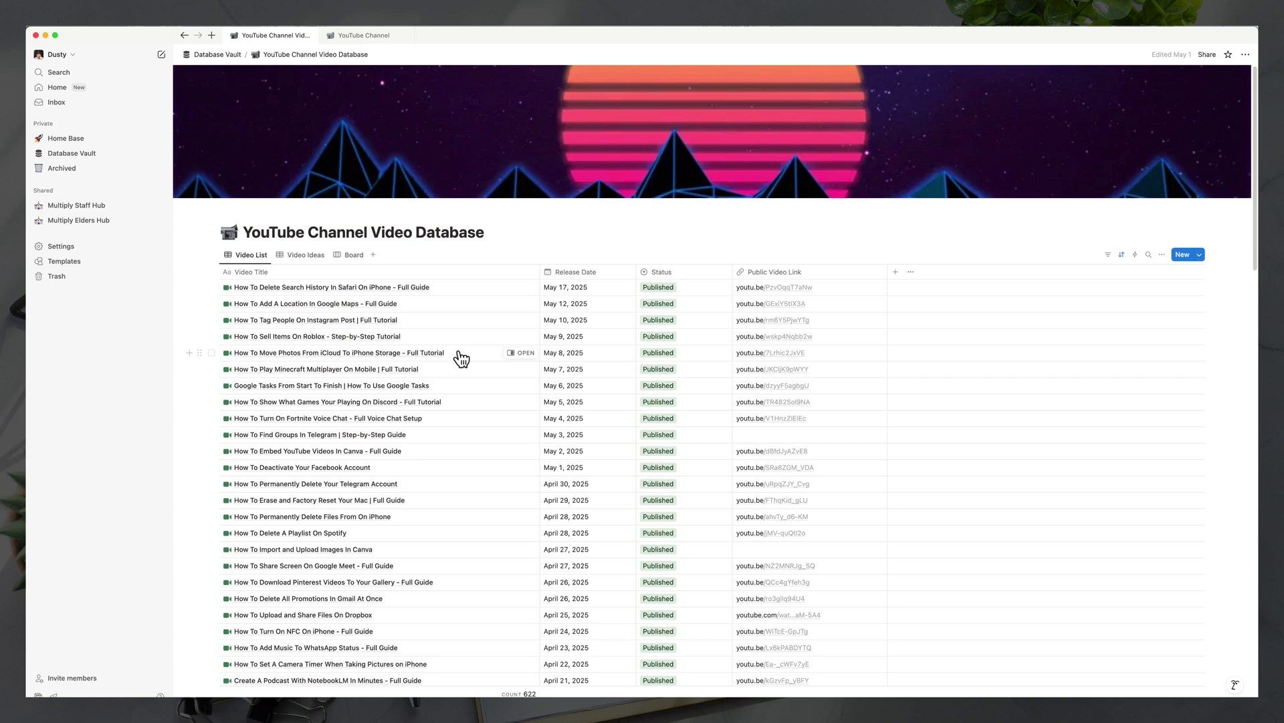
Leave the video database and create a new private page titled Database Views.
{"action": "key", "text": "super+bracketleft"}
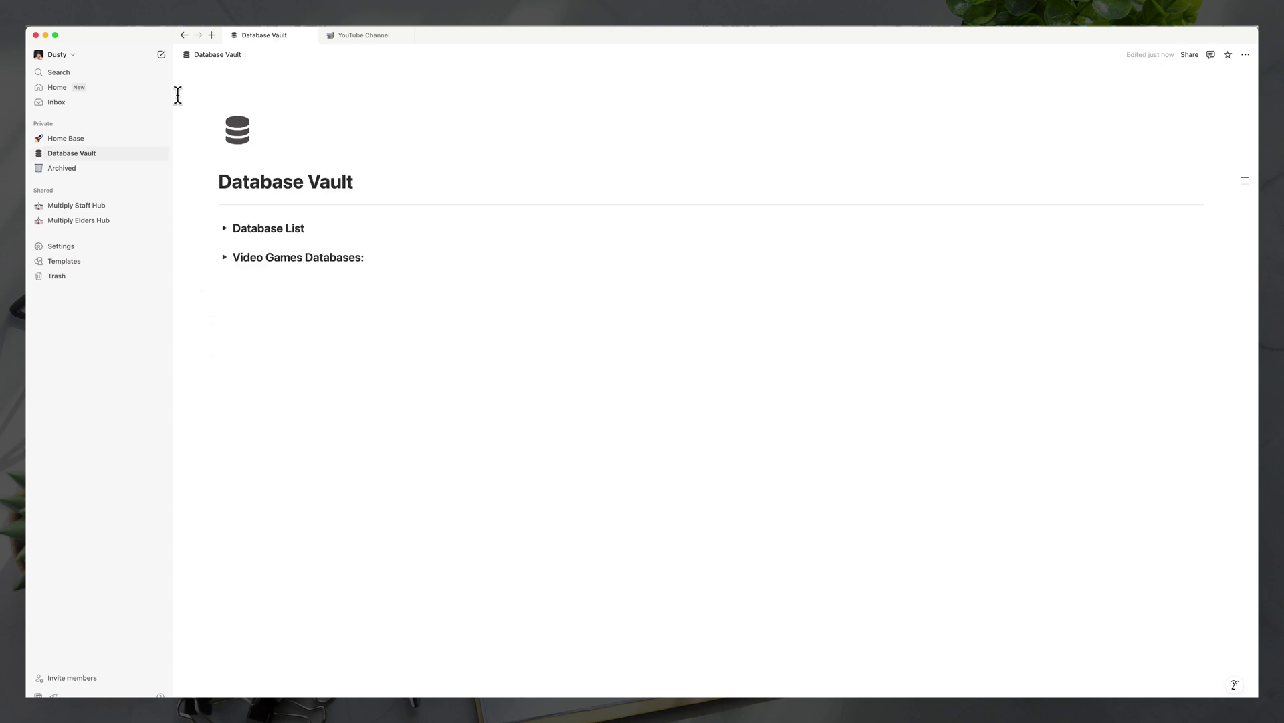
{"action": "left_click", "coordinate": [162, 56]}
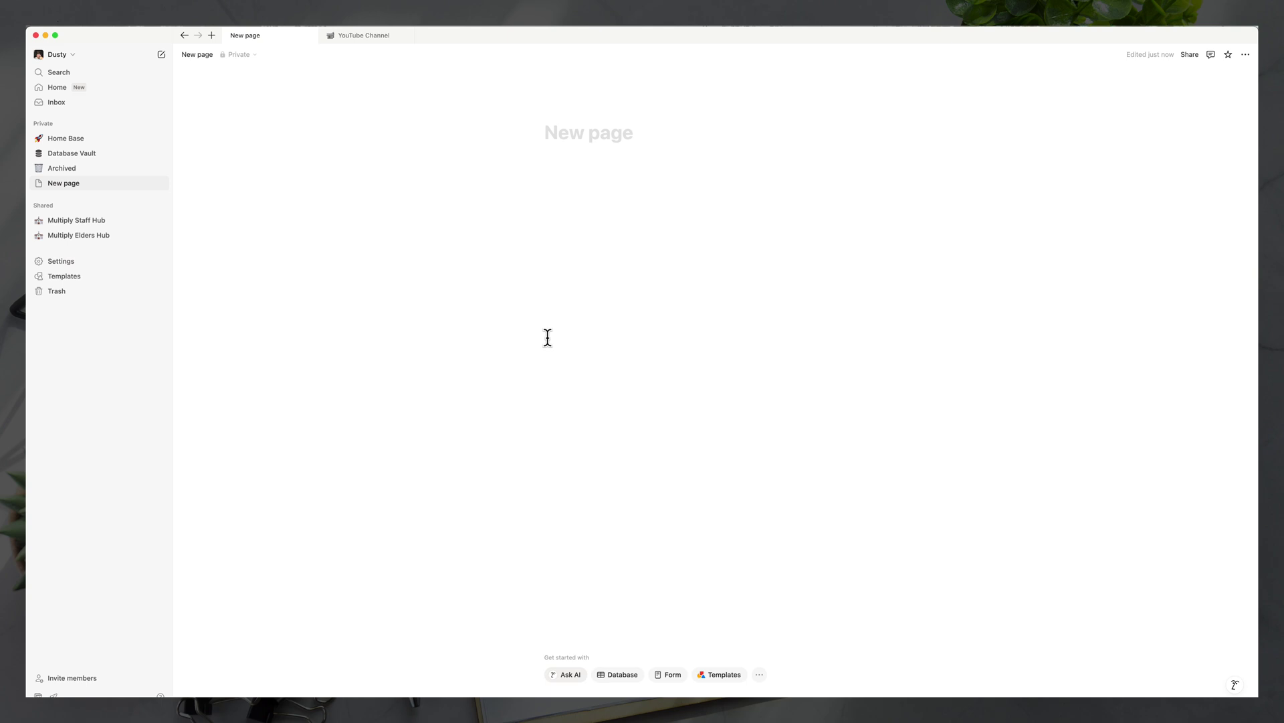
{"action": "type", "text": "D"}
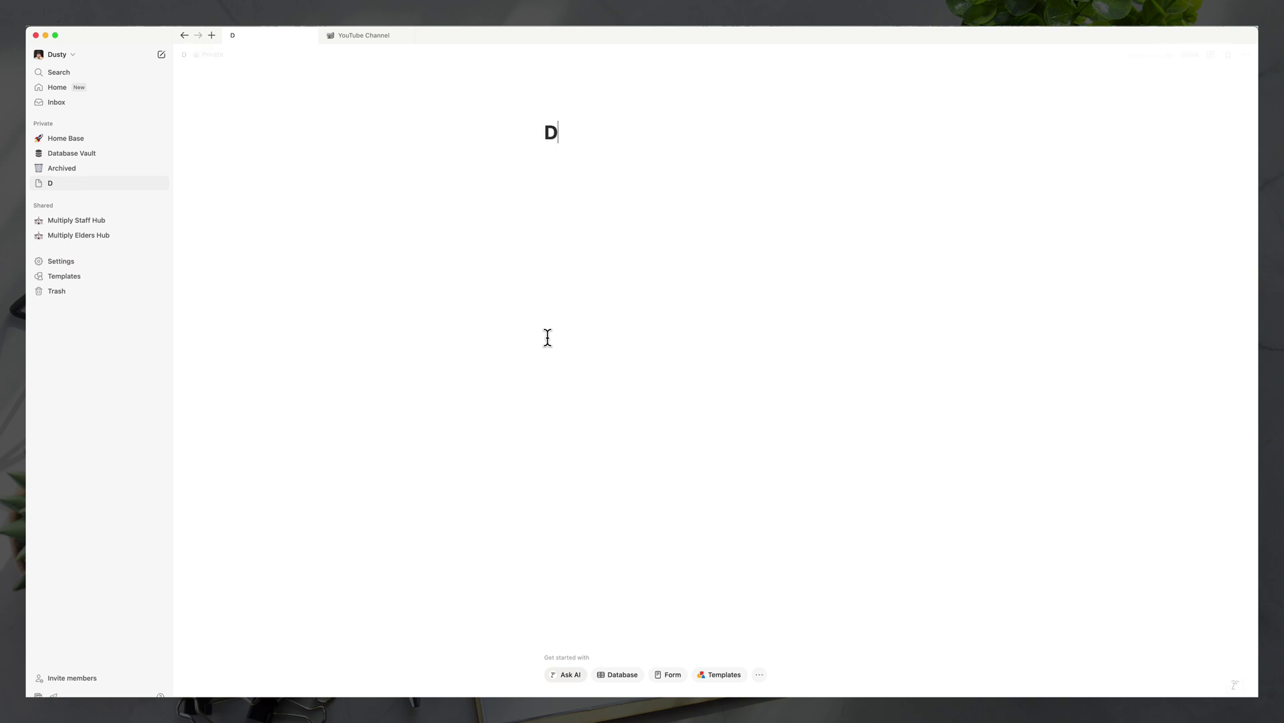
{"action": "type", "text": "atabase Views"}
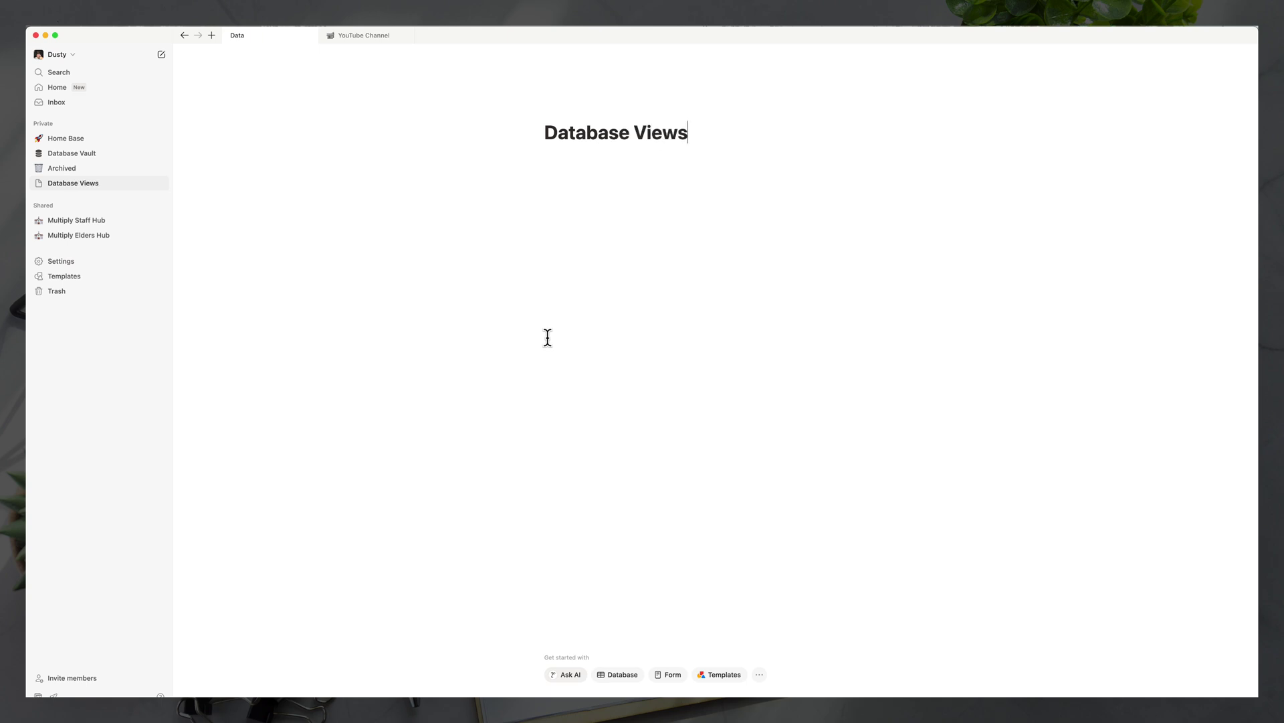
Insert an inline database in the body of the Database Views page.
{"action": "key", "text": "Return"}
{"action": "type", "text": "/"}
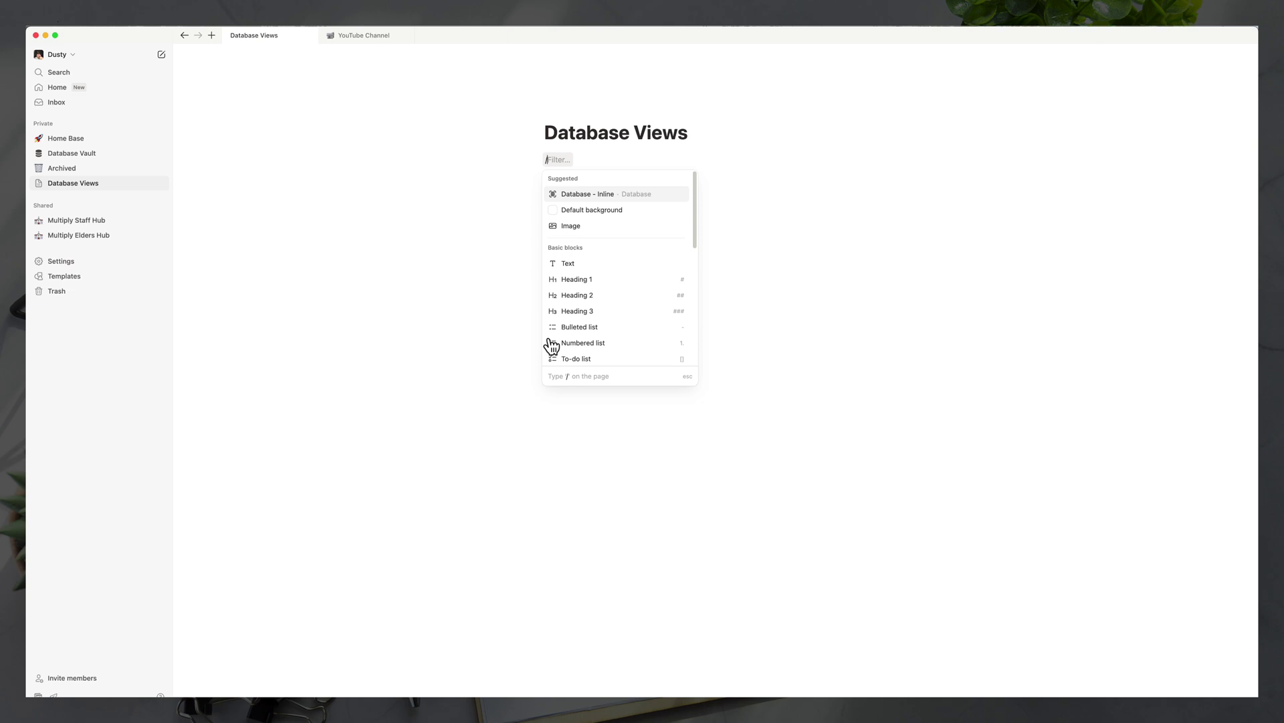
{"action": "type", "text": "datab"}
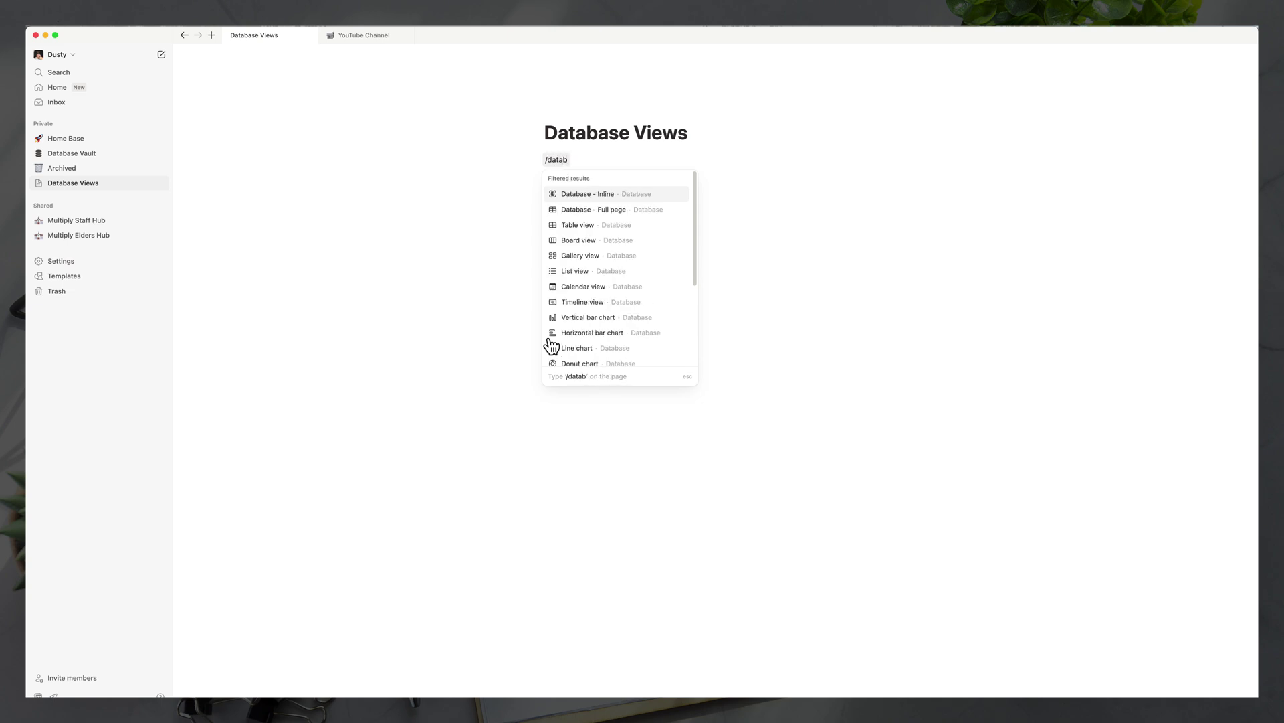
{"action": "left_click", "coordinate": [586, 196]}
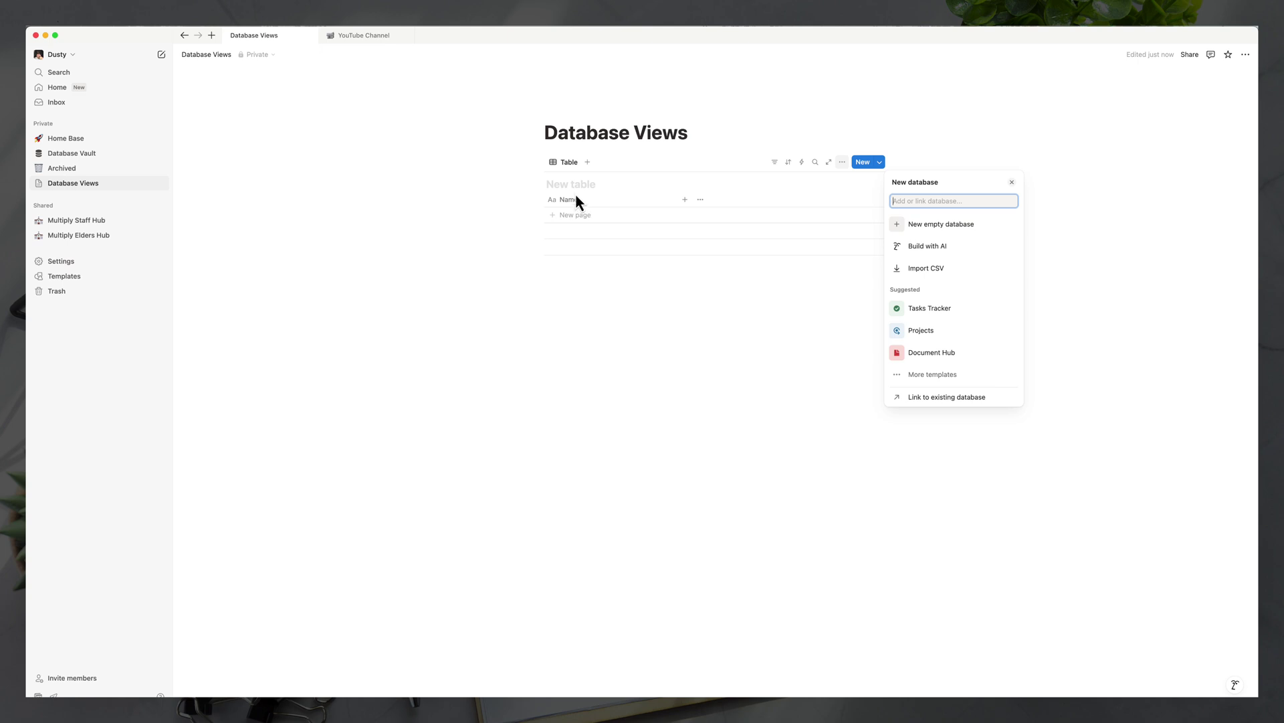
Dismiss the new database setup and examine the layout choices available for the table view.
{"action": "left_click", "coordinate": [567, 164]}
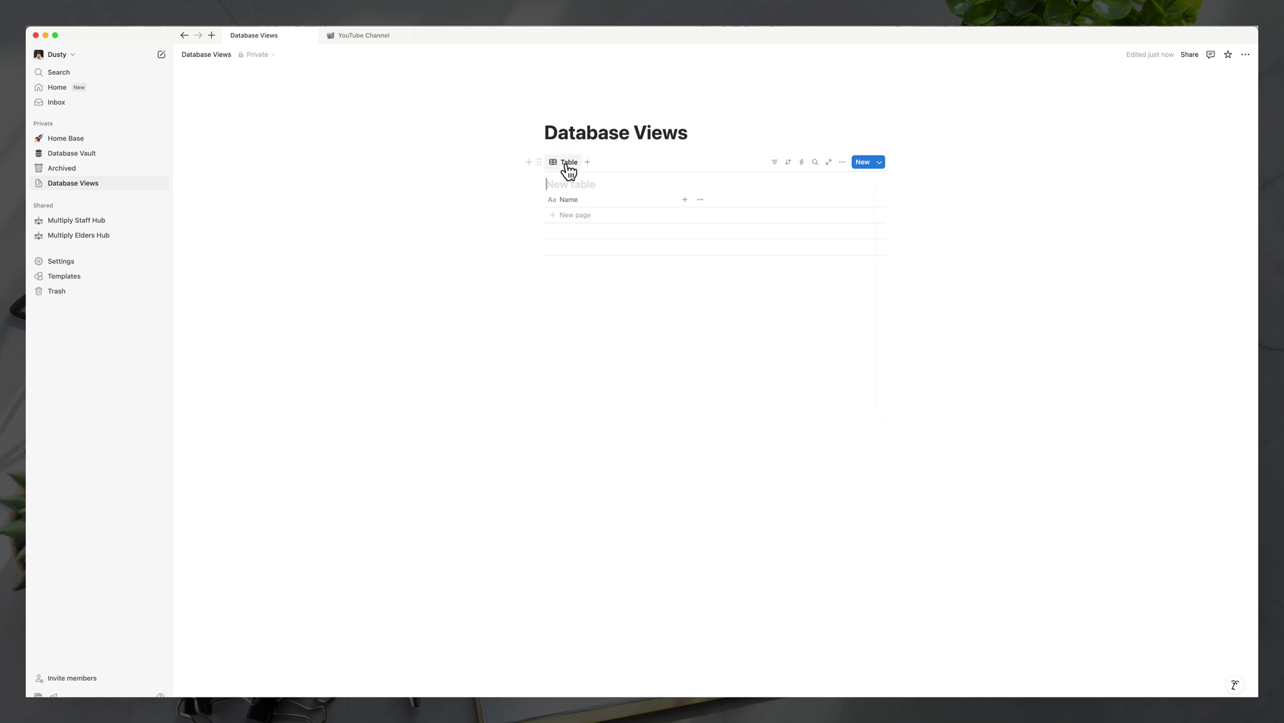
{"action": "left_click", "coordinate": [567, 164]}
{"action": "left_click", "coordinate": [564, 165]}
{"action": "left_click", "coordinate": [561, 161]}
{"action": "left_click", "coordinate": [576, 195]}
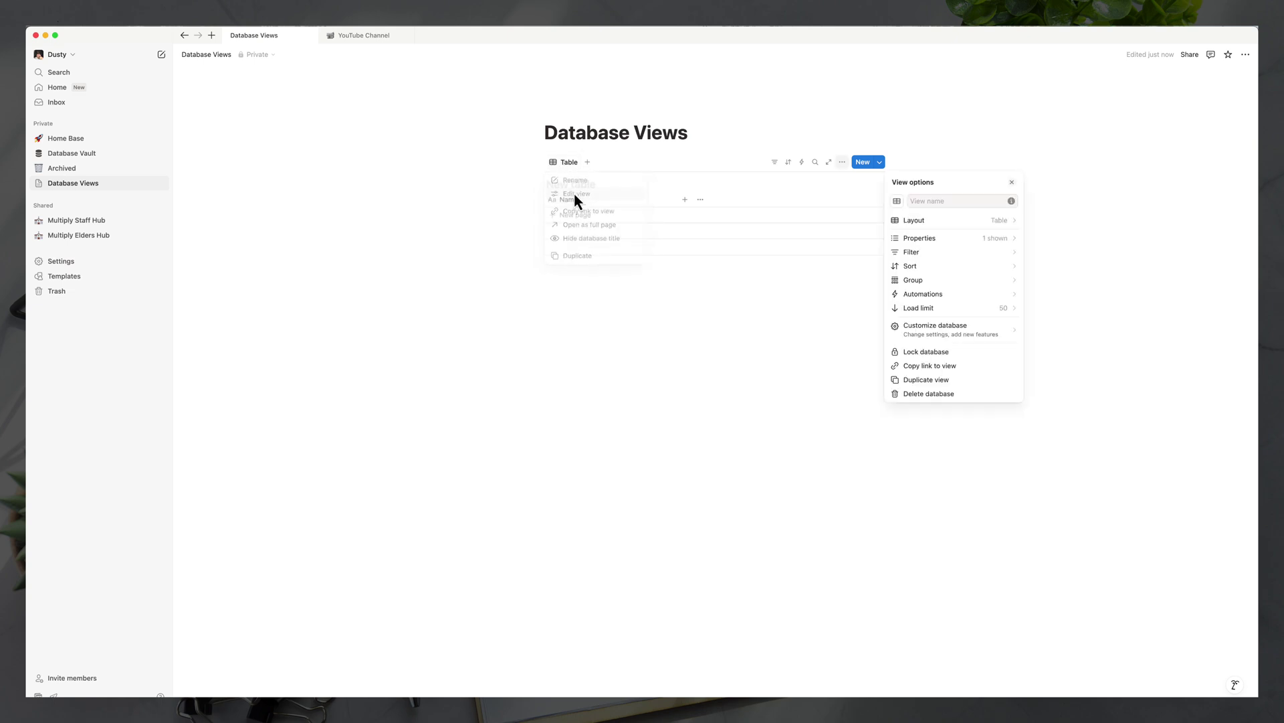
{"action": "left_click", "coordinate": [951, 221]}
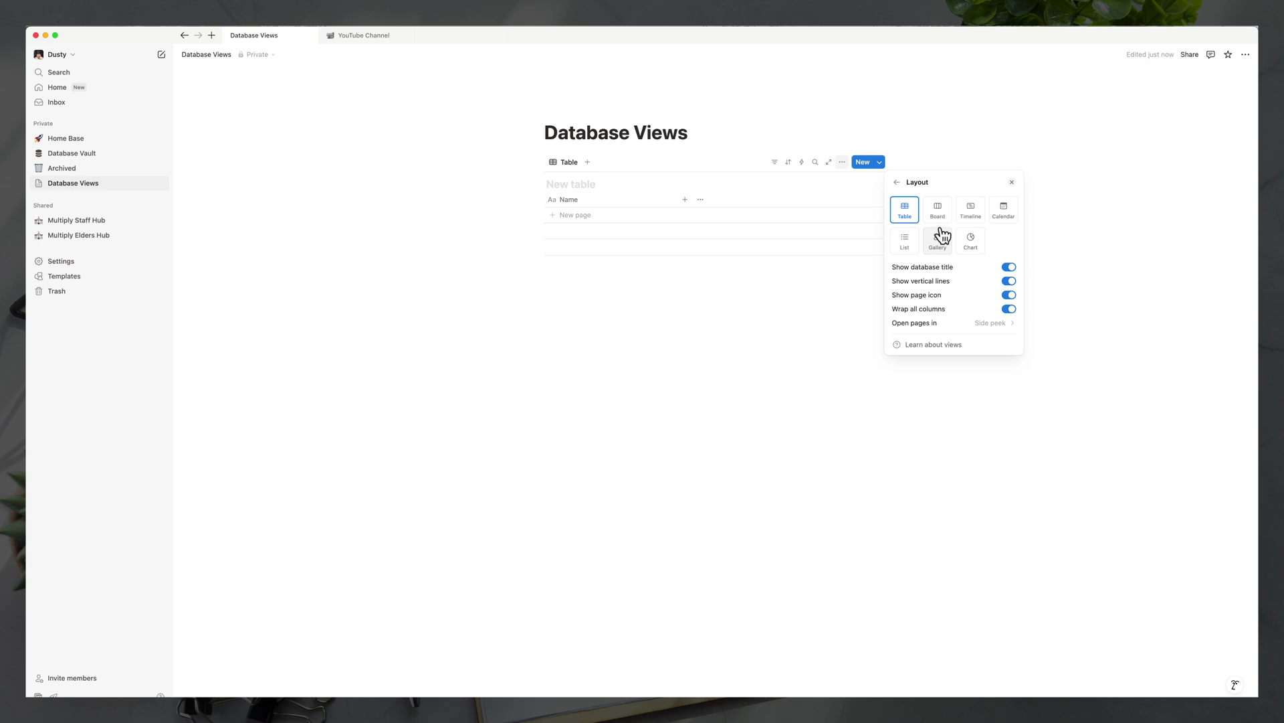
{"action": "left_click", "coordinate": [848, 286]}
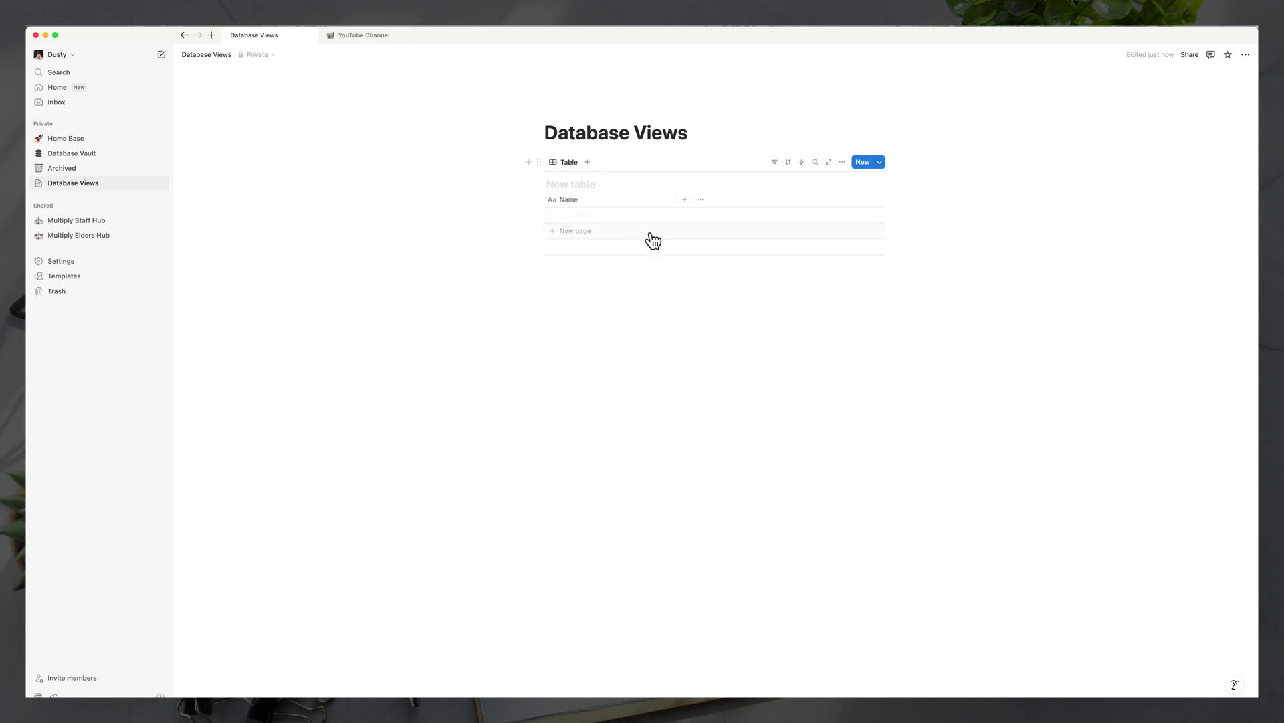
Add a Created time property to the table.
{"action": "left_click", "coordinate": [684, 199]}
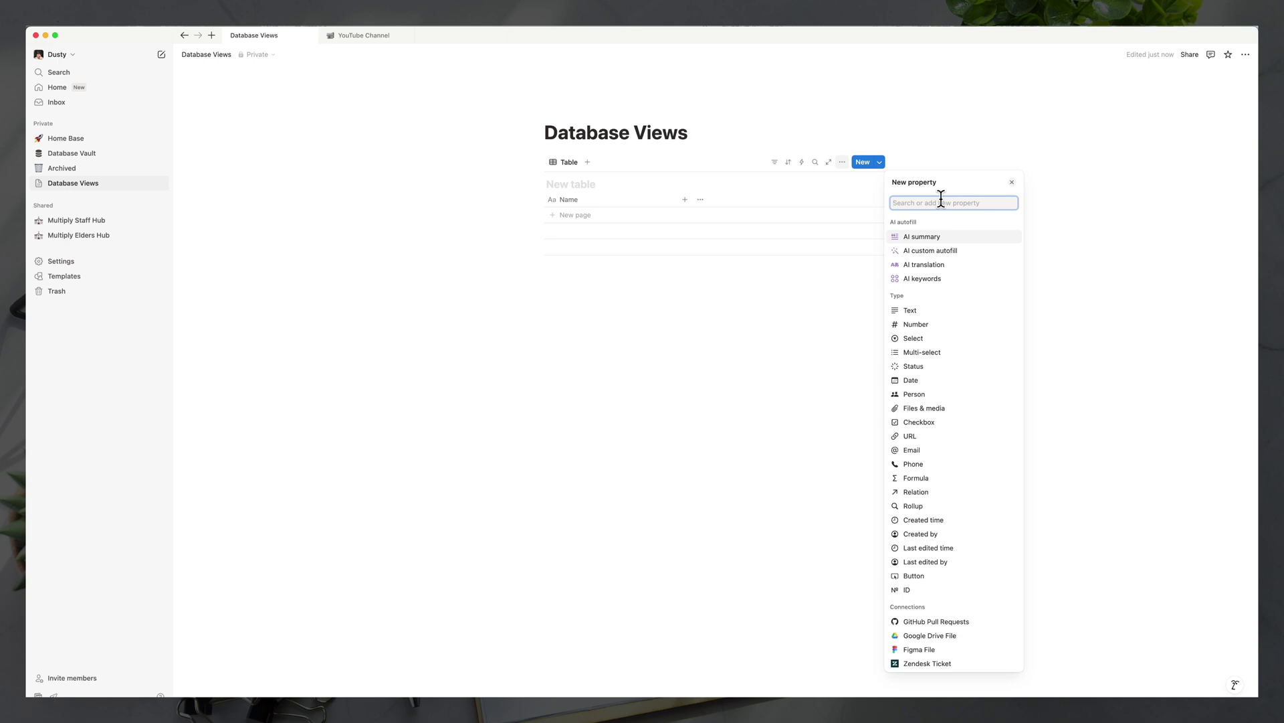
{"action": "left_click", "coordinate": [935, 524]}
{"action": "left_click", "coordinate": [932, 521]}
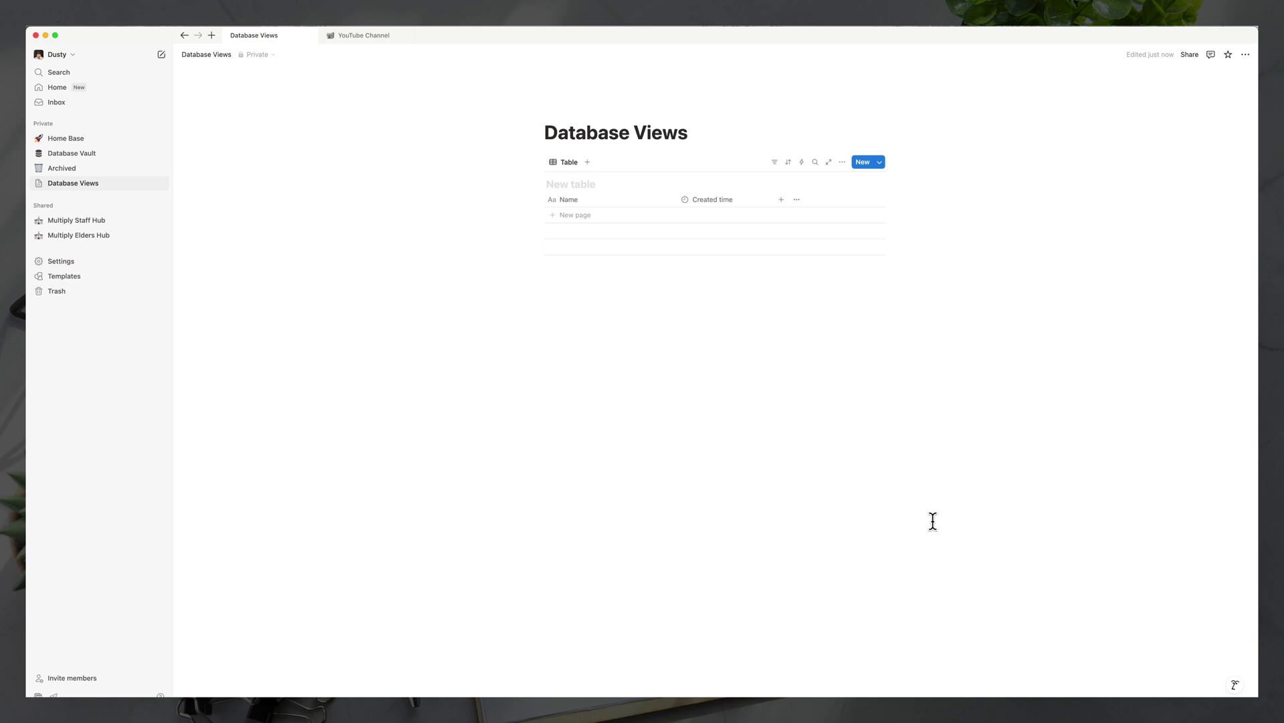
Add a first row named Cats to the table.
{"action": "left_click", "coordinate": [575, 215]}
{"action": "type", "text": "Cats"}
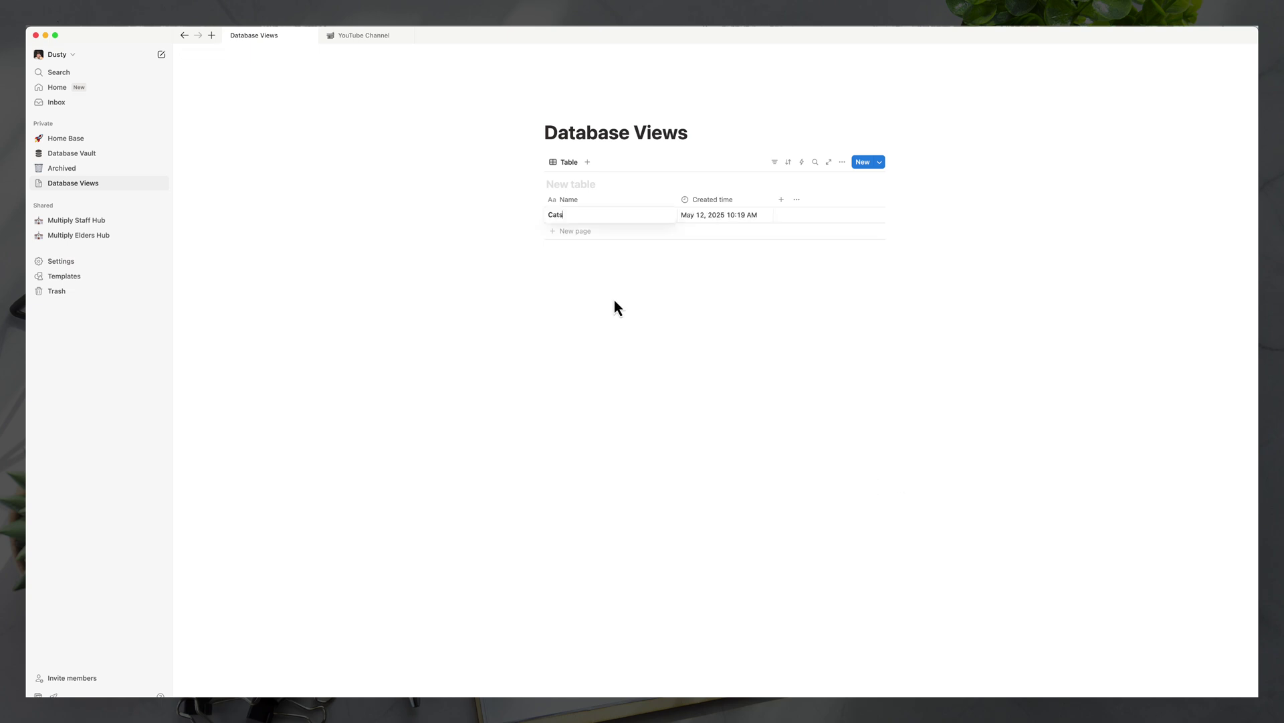
{"action": "key", "text": "Escape"}
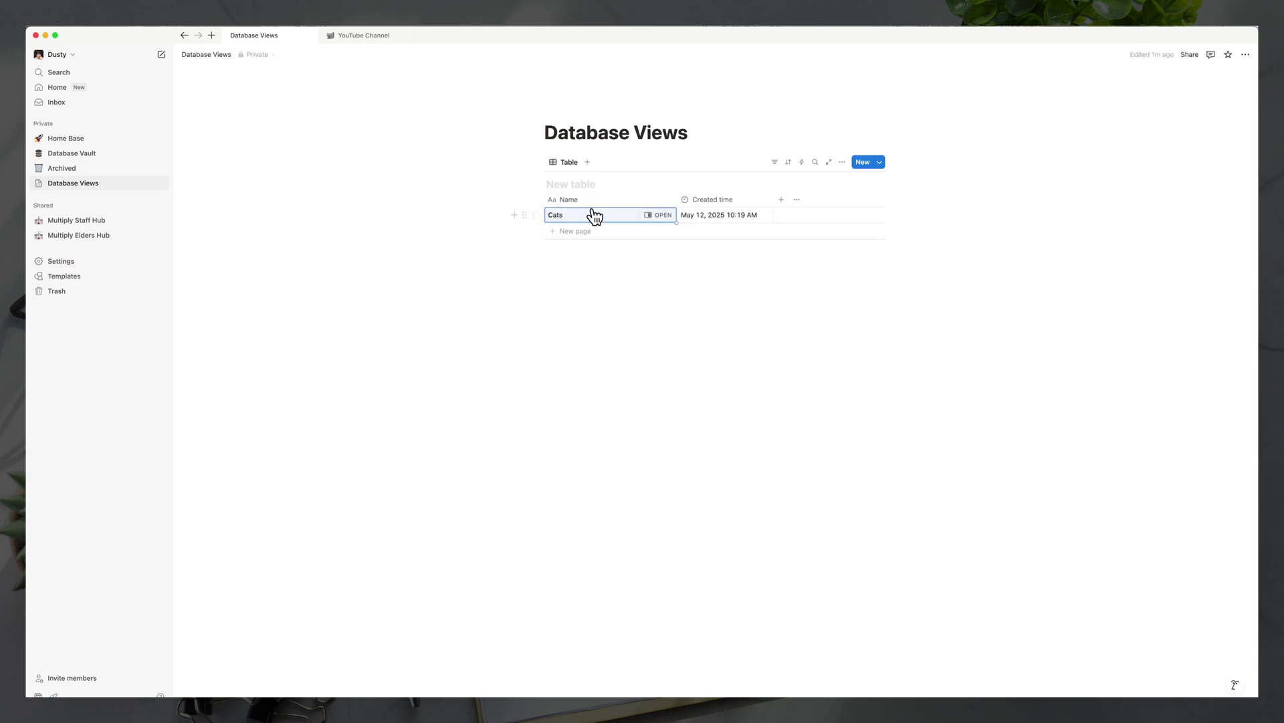
Hide the Created time property in the table view and check for it on the Cats row's own page.
{"action": "left_click", "coordinate": [711, 201]}
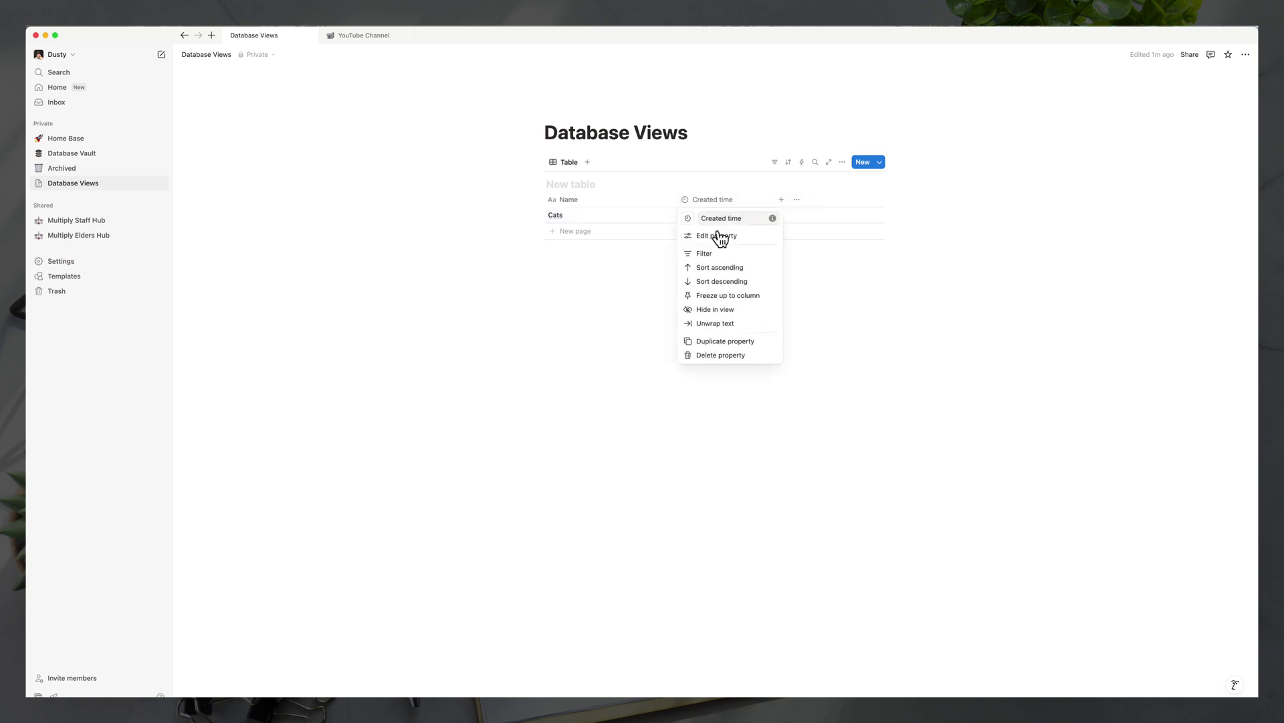
{"action": "left_click", "coordinate": [715, 309]}
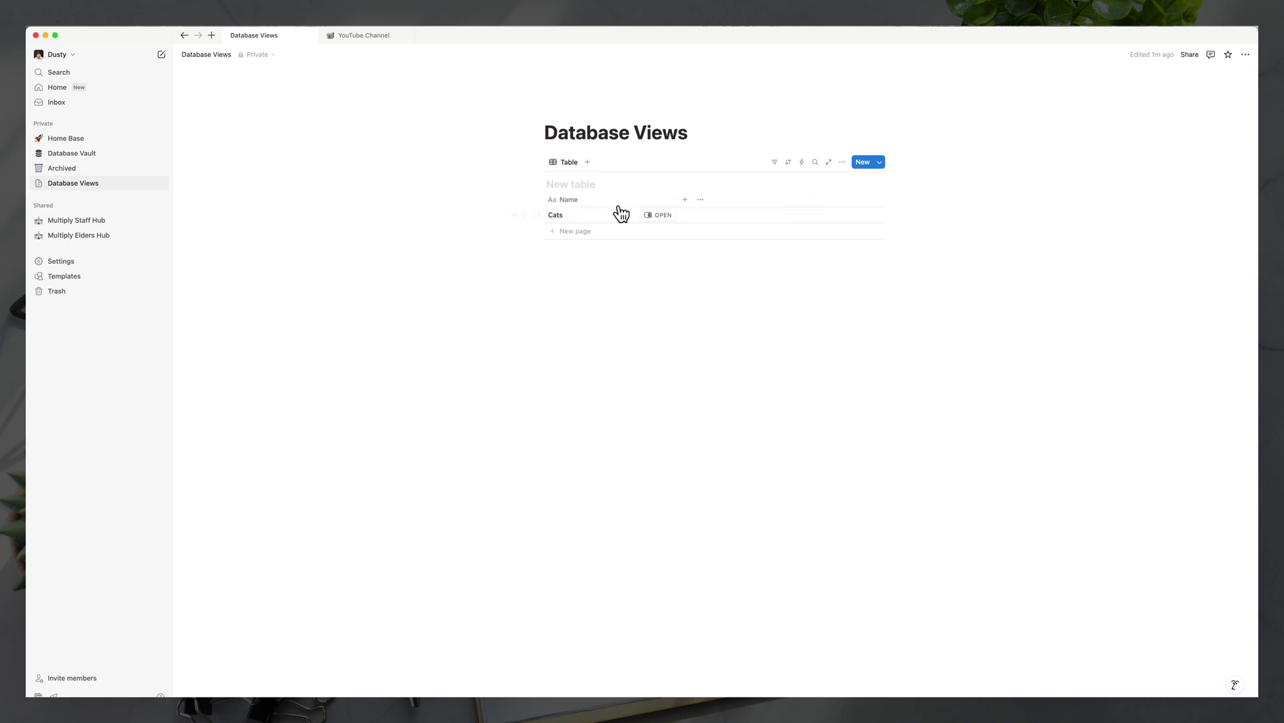
{"action": "left_click", "coordinate": [662, 215]}
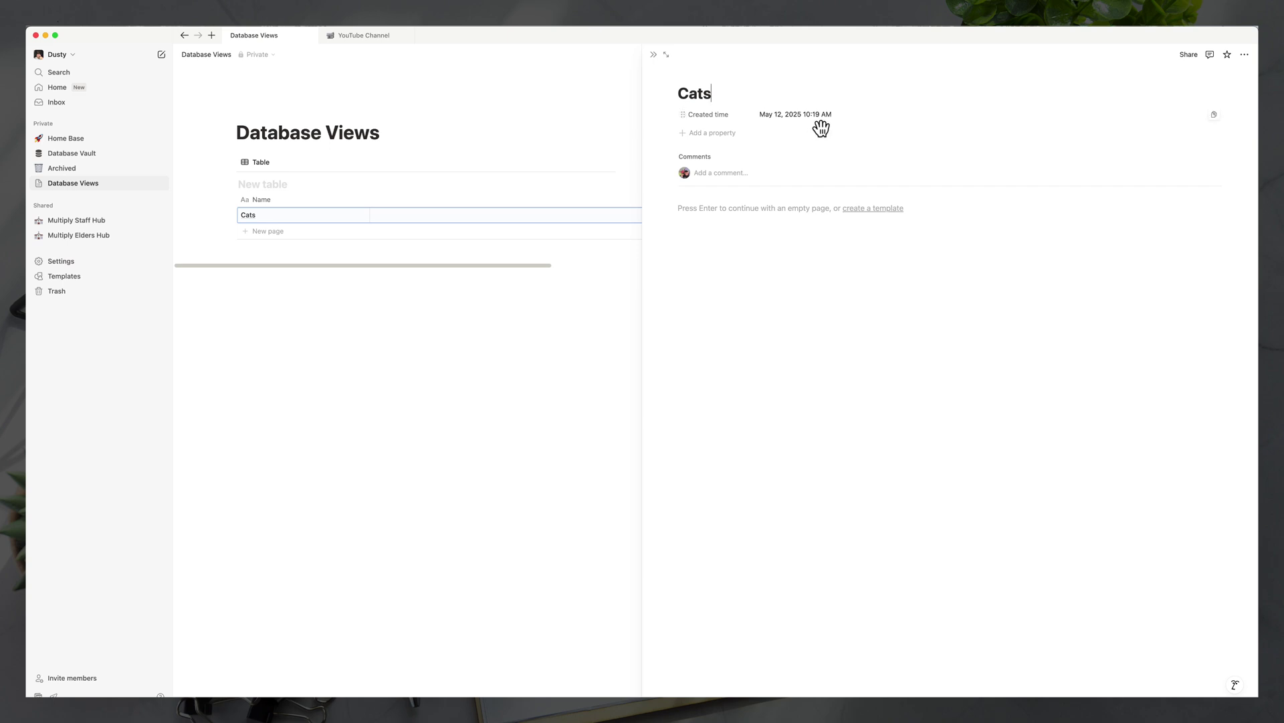
{"action": "left_click", "coordinate": [470, 289]}
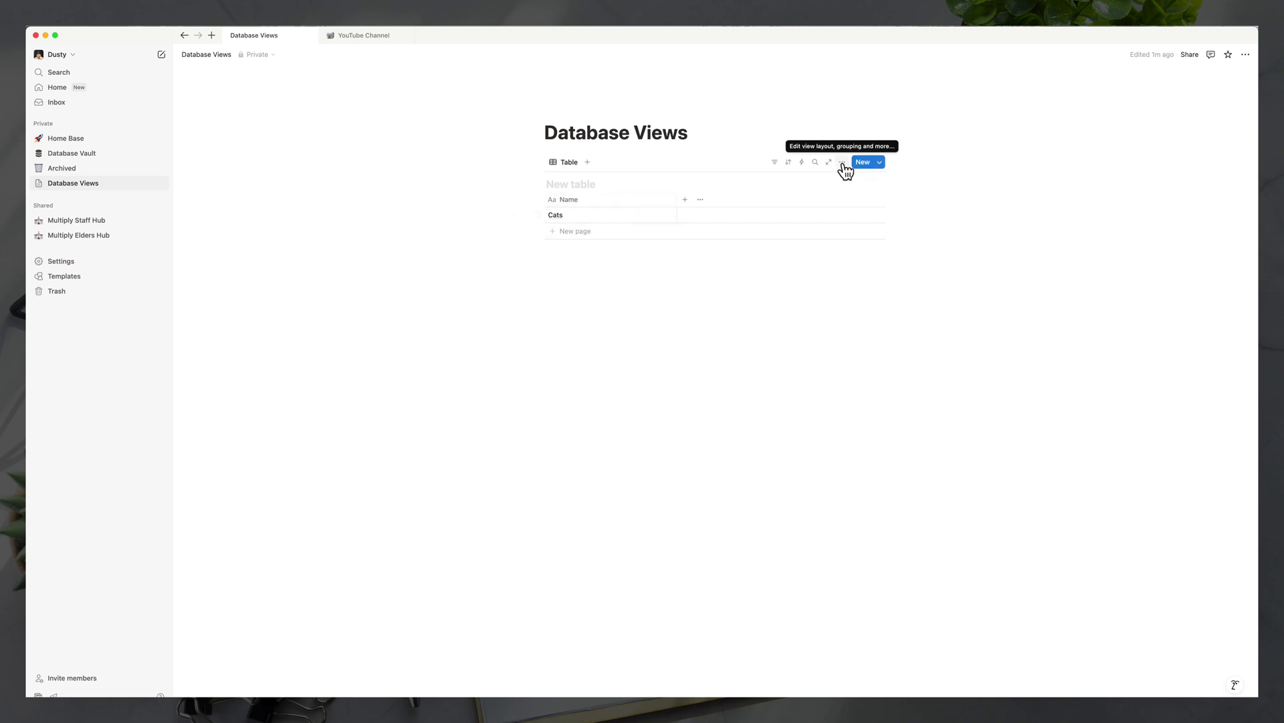
Create a Select property named Description with the options Fluffy, Furry and Spikey.
{"action": "left_click", "coordinate": [842, 163]}
{"action": "left_click", "coordinate": [952, 242]}
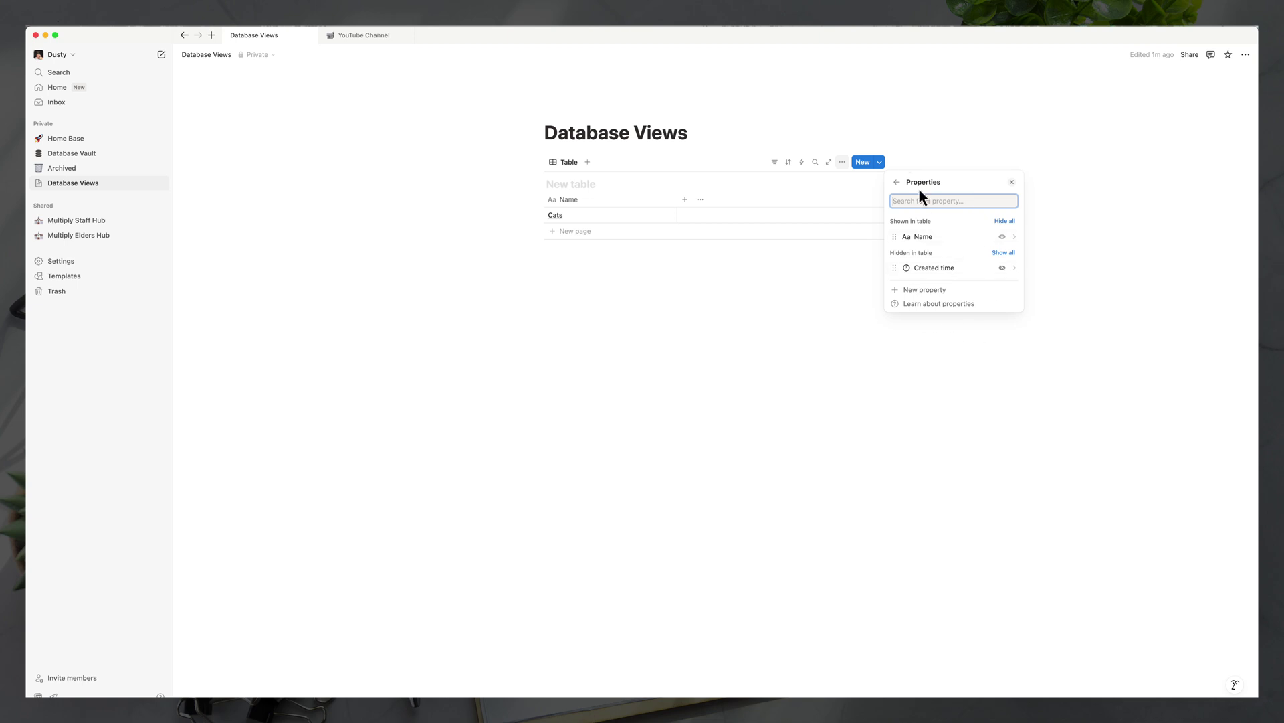
{"action": "left_click", "coordinate": [926, 291]}
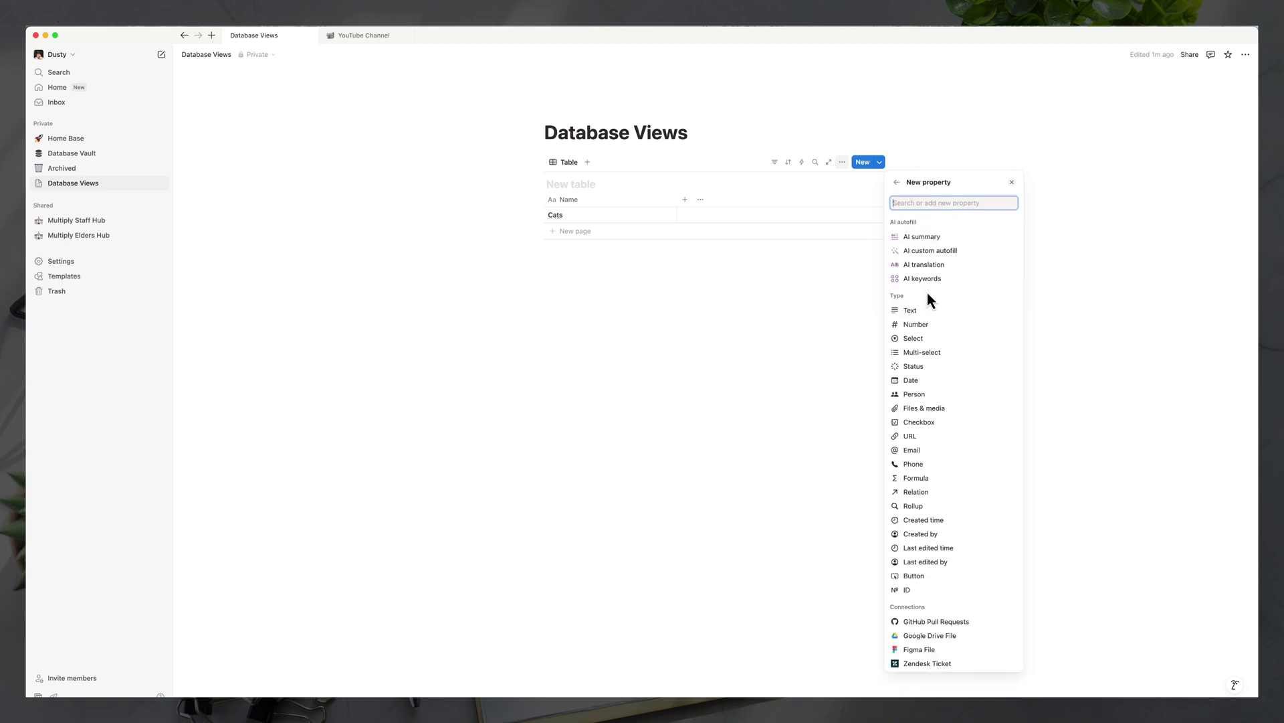
{"action": "left_click", "coordinate": [926, 338]}
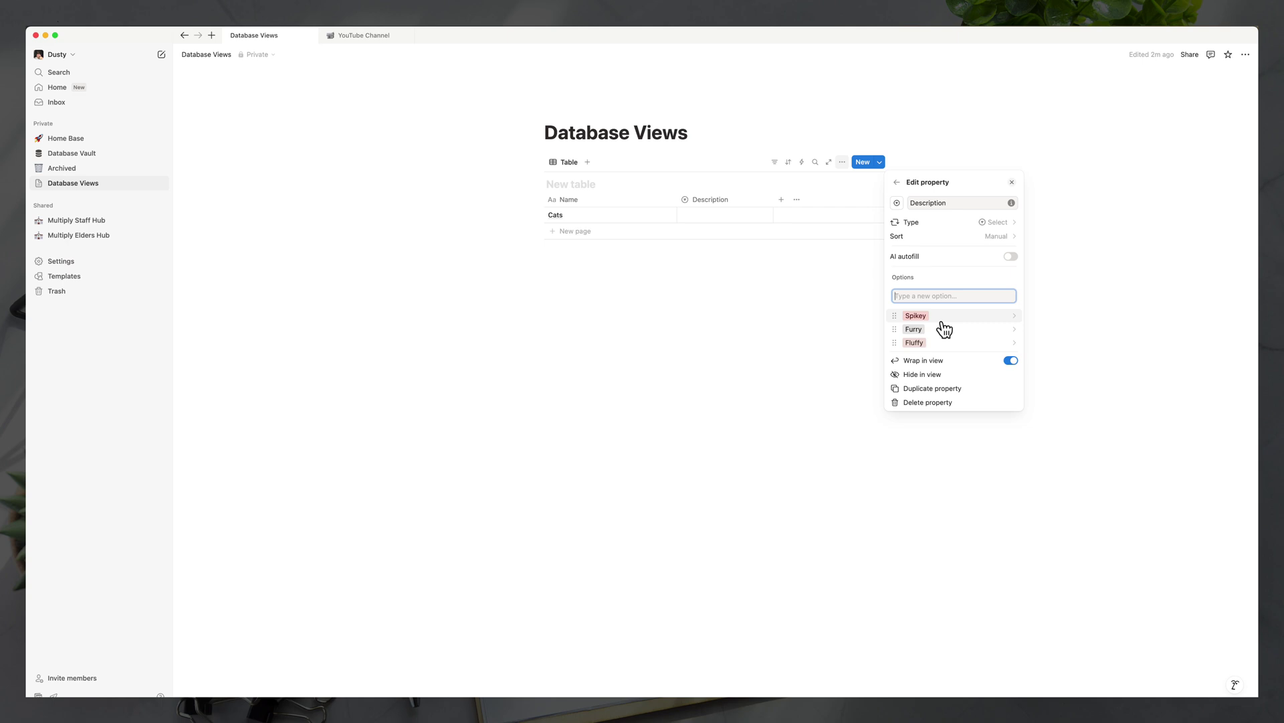
{"action": "left_click", "coordinate": [803, 326]}
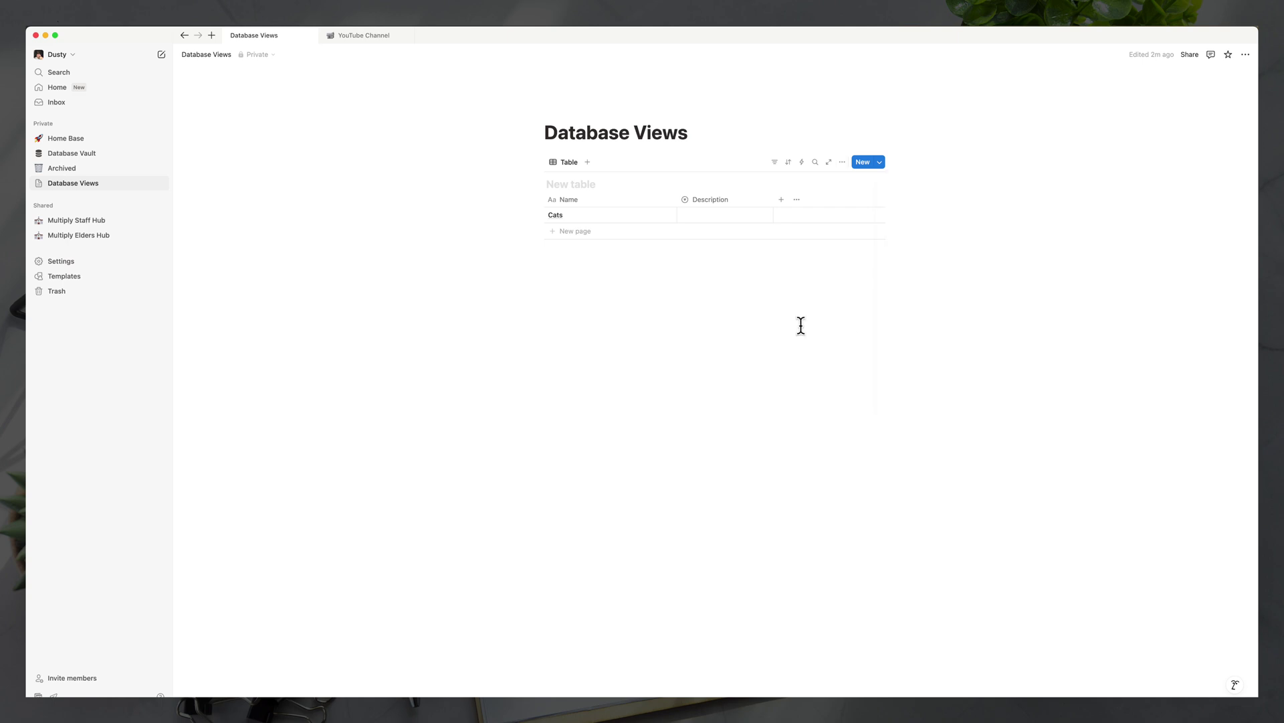
Assign Furry as the Cats row's Description, and switch the choice to Fluffy.
{"action": "left_click", "coordinate": [710, 216]}
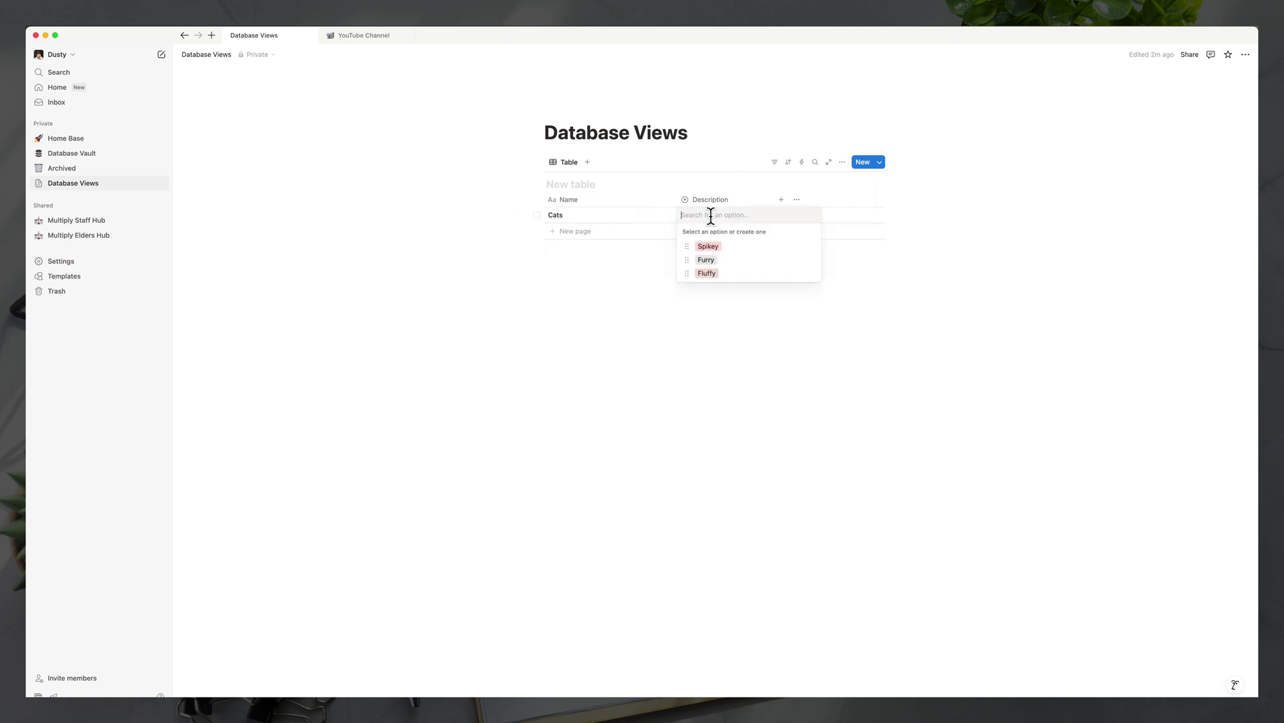
{"action": "left_click", "coordinate": [713, 260]}
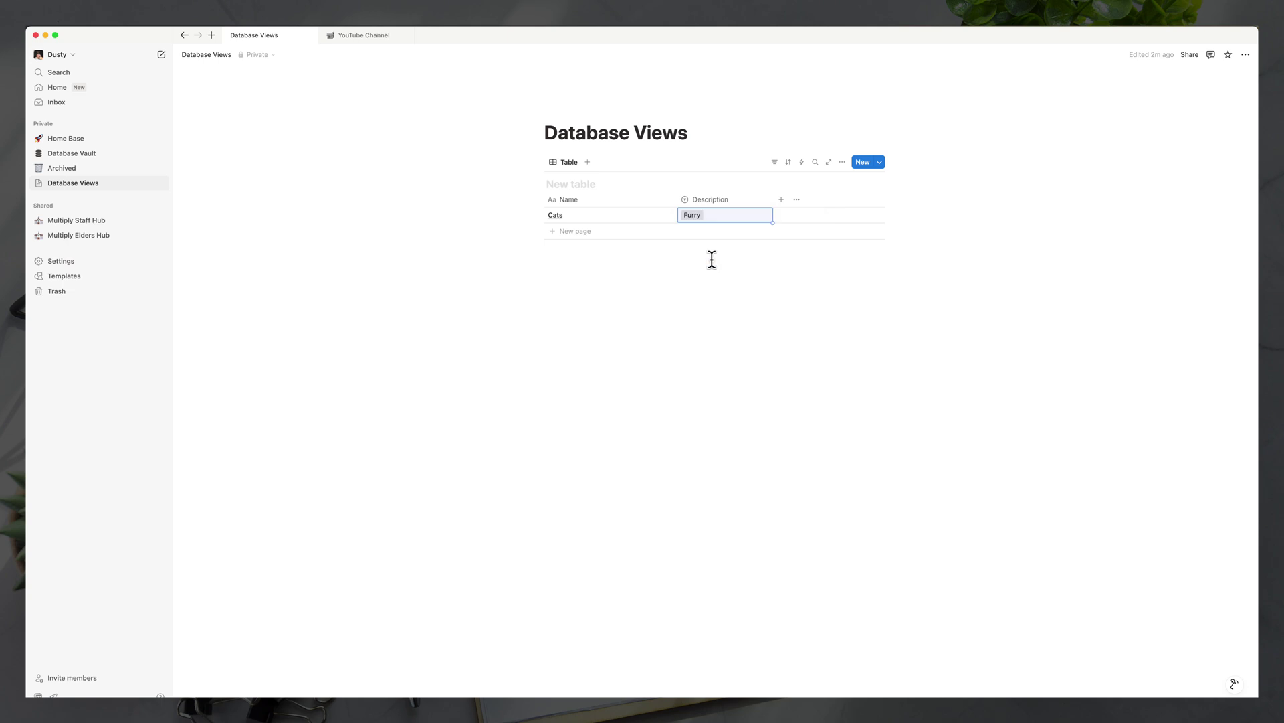
{"action": "left_click", "coordinate": [718, 215]}
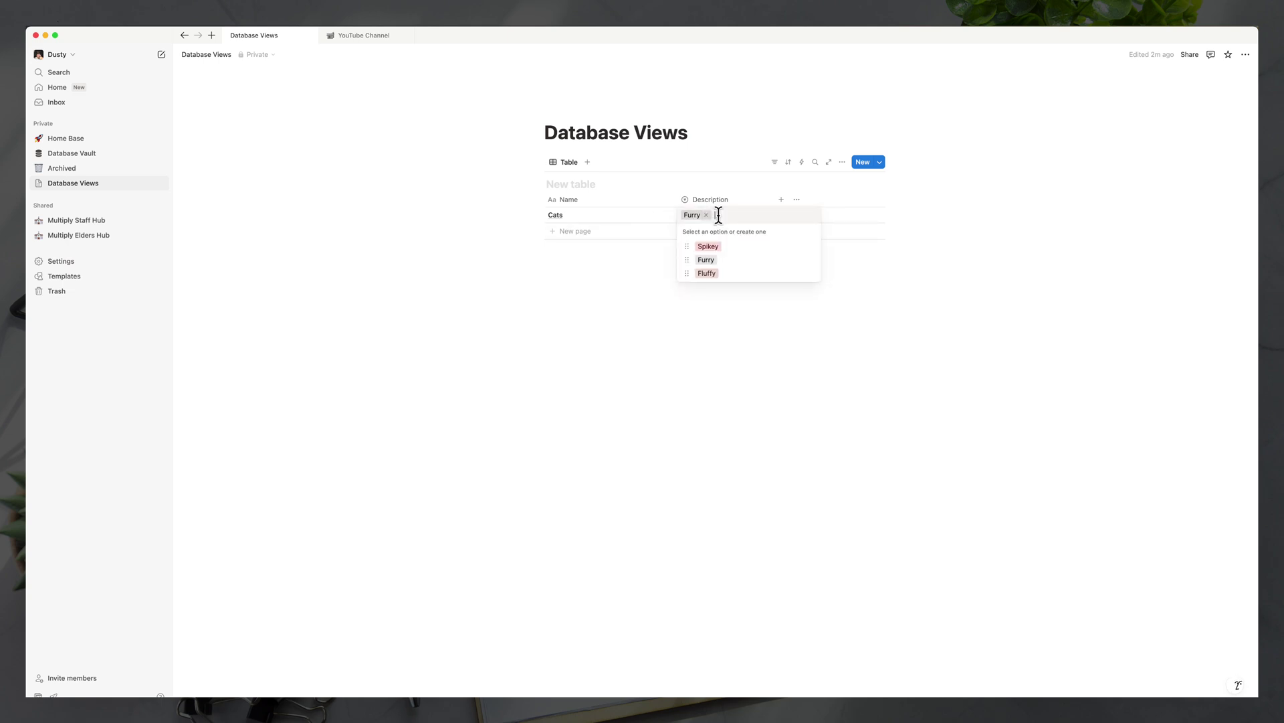
{"action": "left_click", "coordinate": [708, 273]}
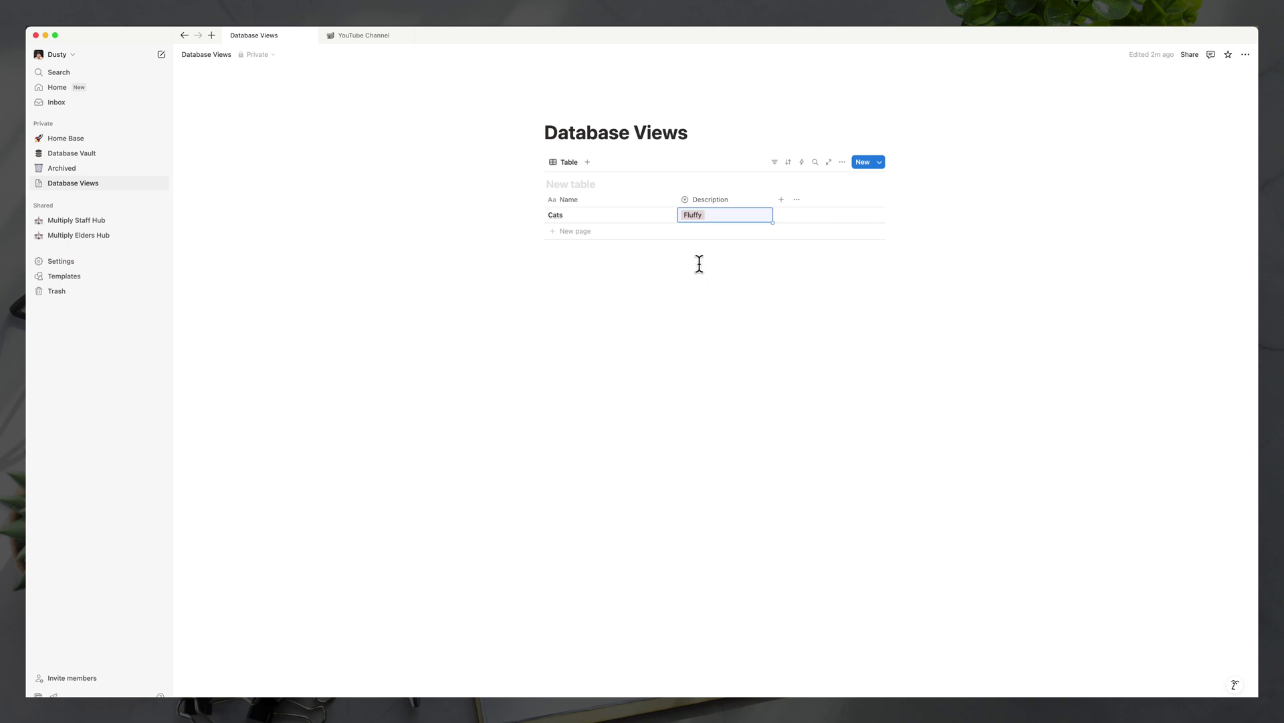
Change the color of the Description property's Spikey option to Orange.
{"action": "left_click", "coordinate": [715, 215]}
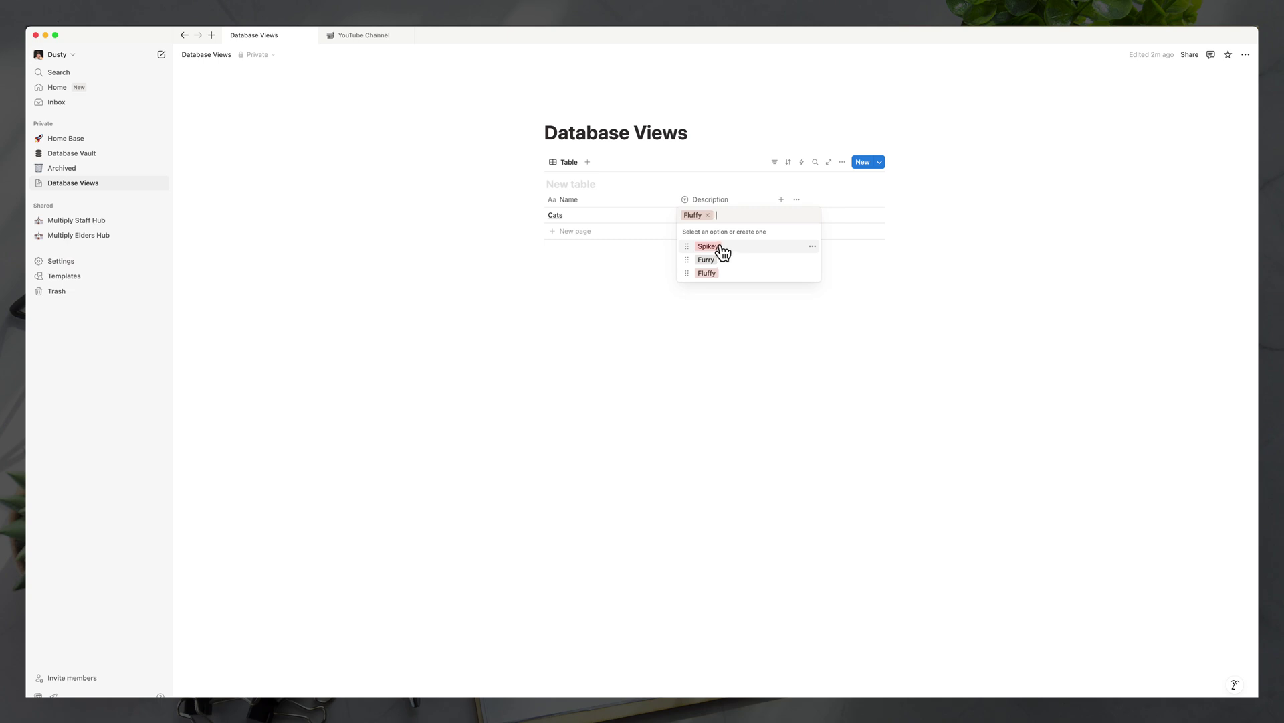
{"action": "left_click", "coordinate": [813, 248]}
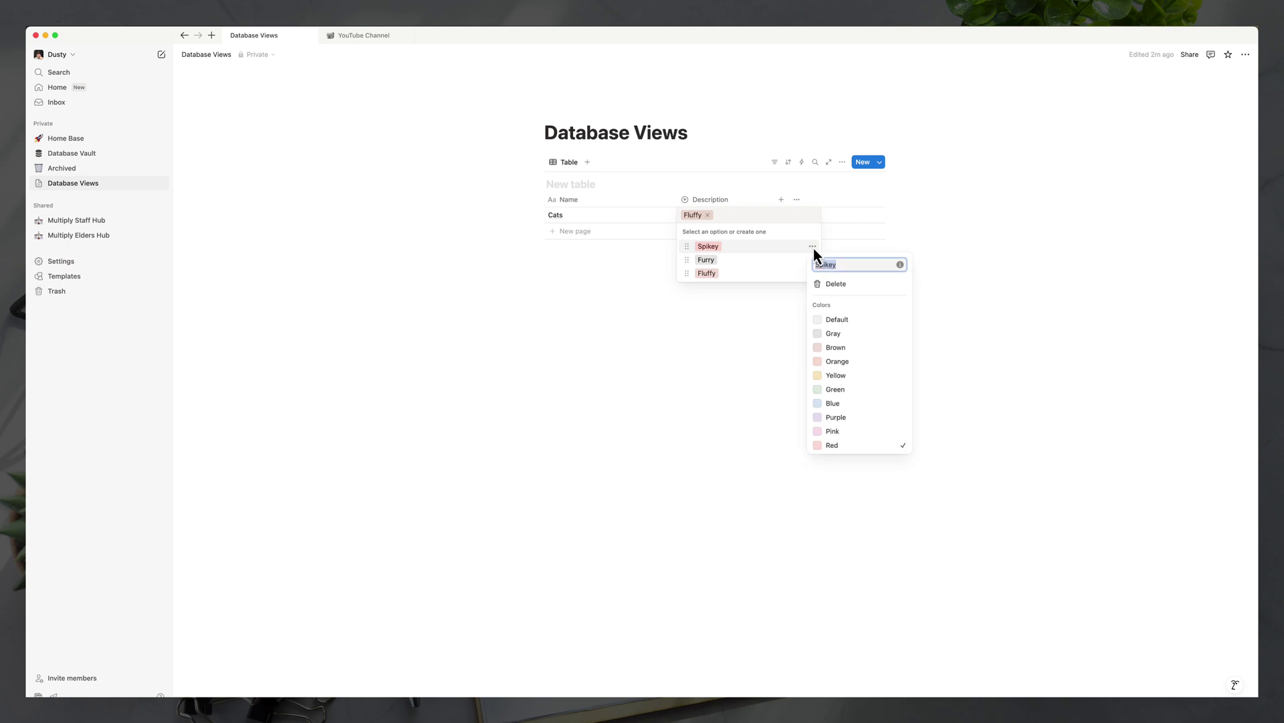
{"action": "left_click", "coordinate": [847, 364]}
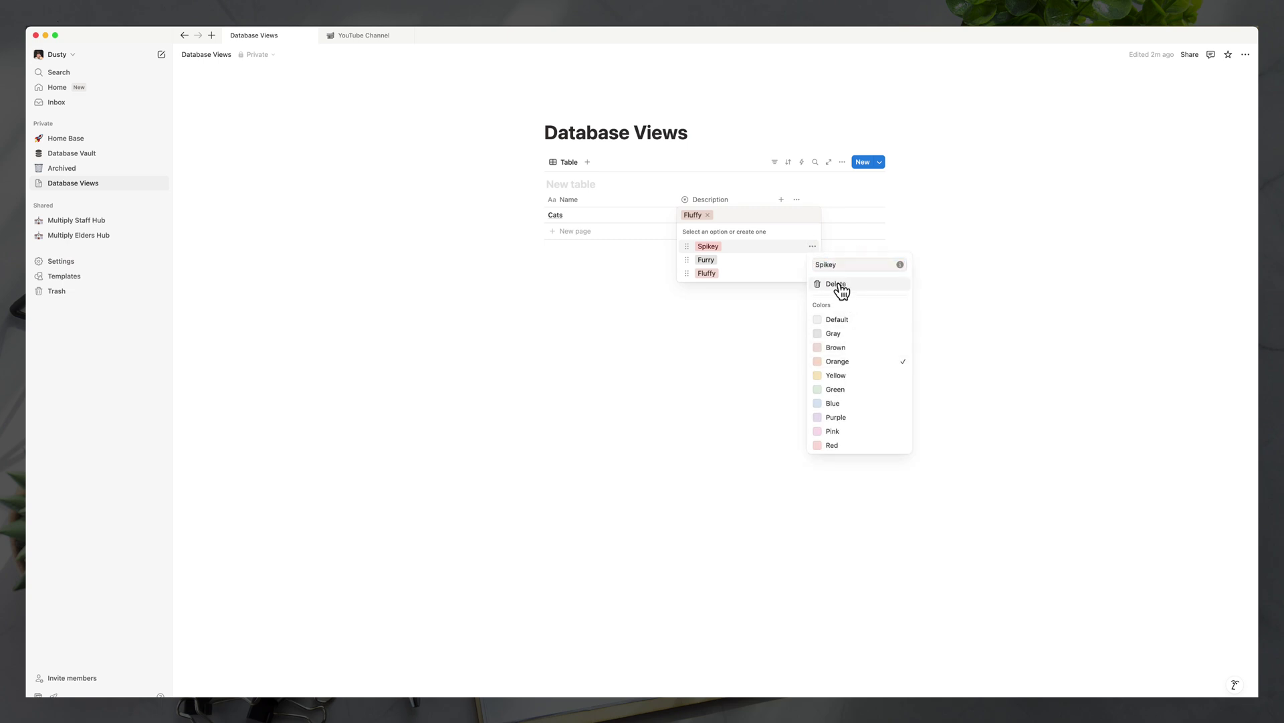
{"action": "key", "text": "Escape"}
{"action": "key", "text": "Escape"}
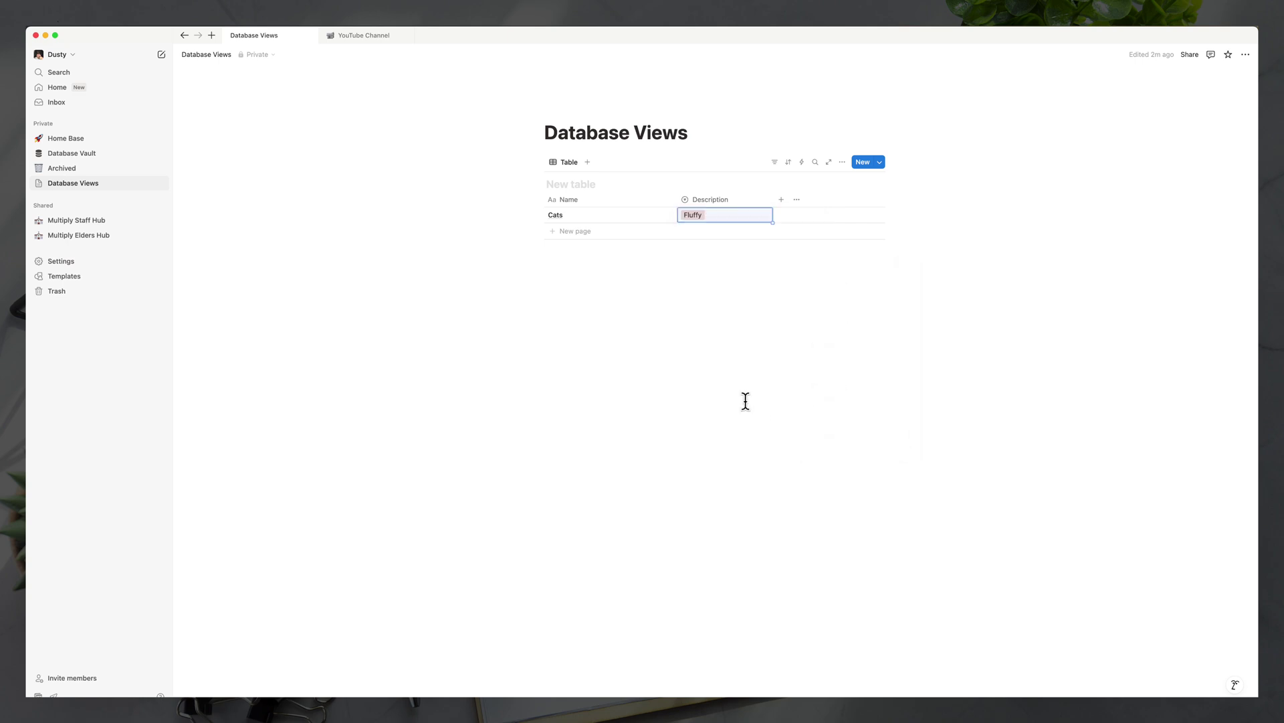
Add a Number property named Rating to the table.
{"action": "left_click", "coordinate": [843, 162]}
{"action": "left_click", "coordinate": [919, 240]}
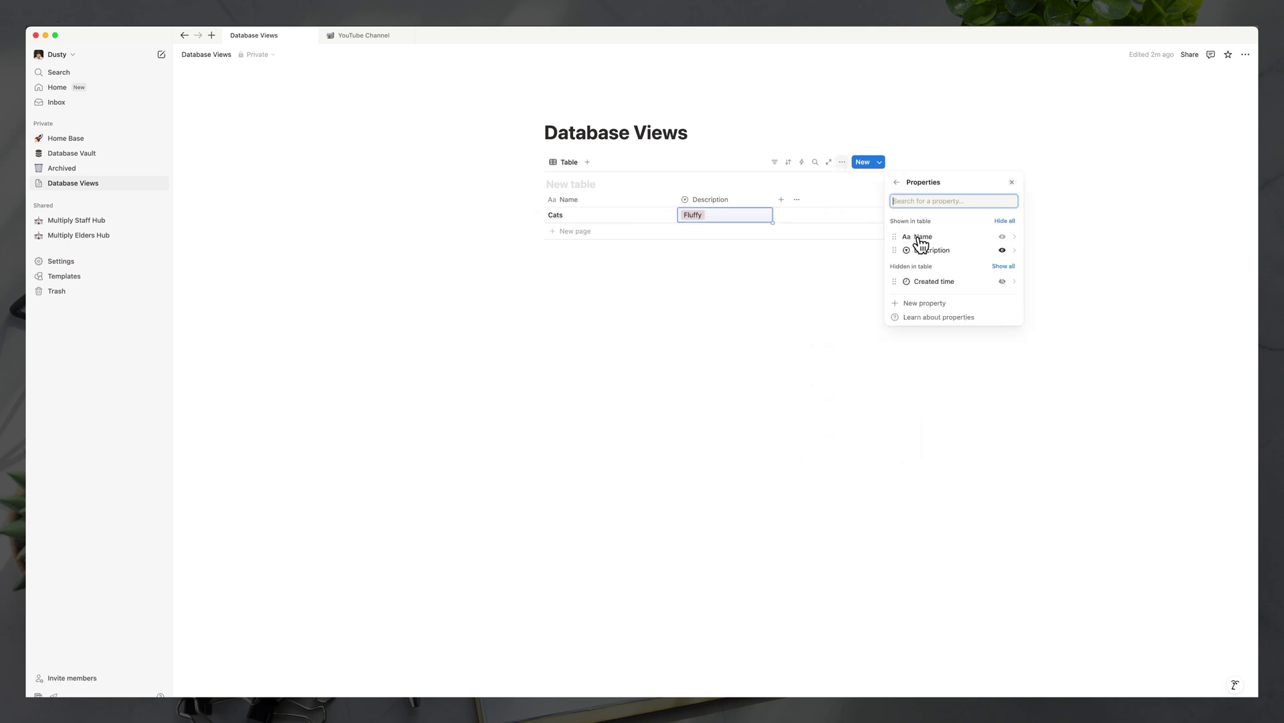
{"action": "left_click", "coordinate": [921, 305]}
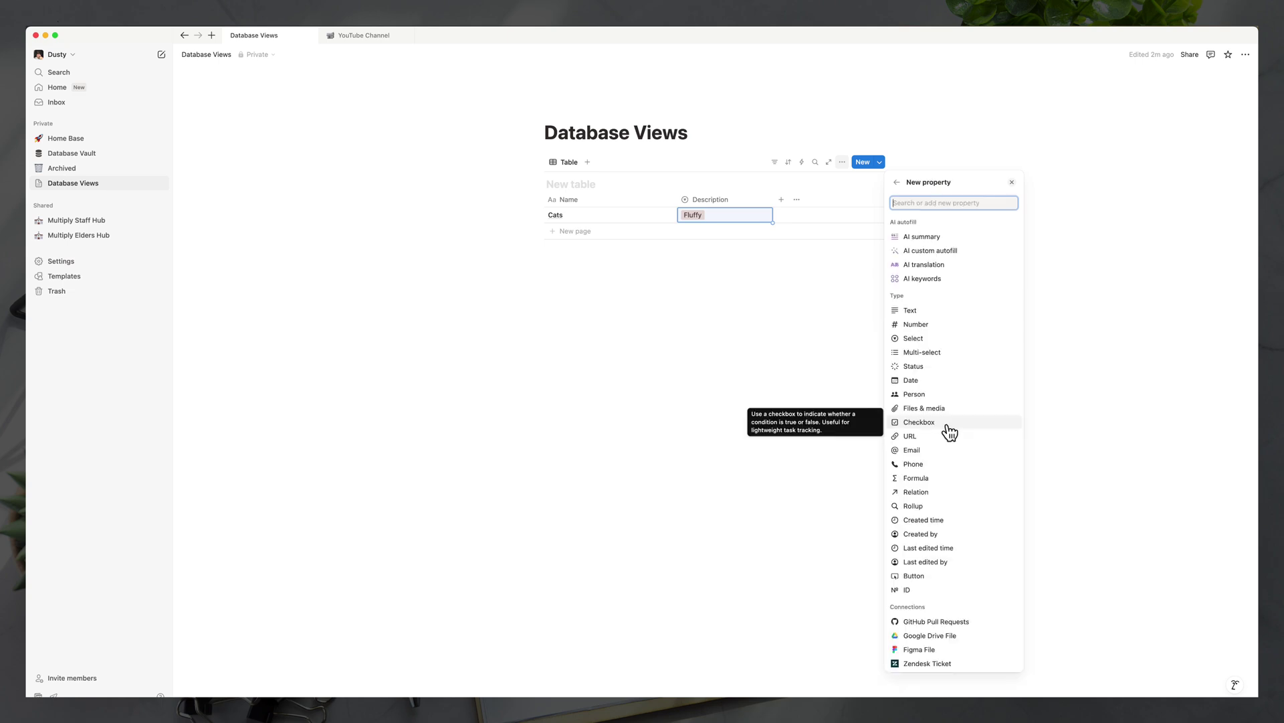
{"action": "left_click", "coordinate": [922, 328]}
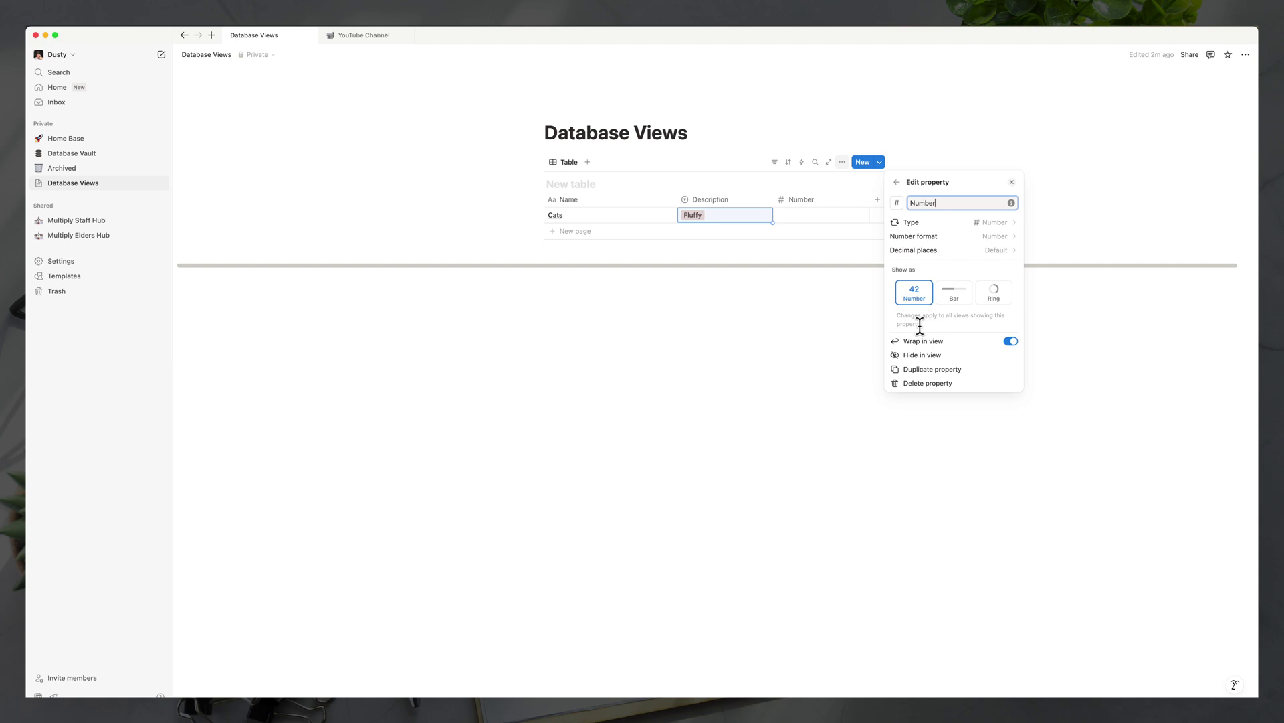
{"action": "key", "text": "super+a"}
{"action": "type", "text": "Rati"}
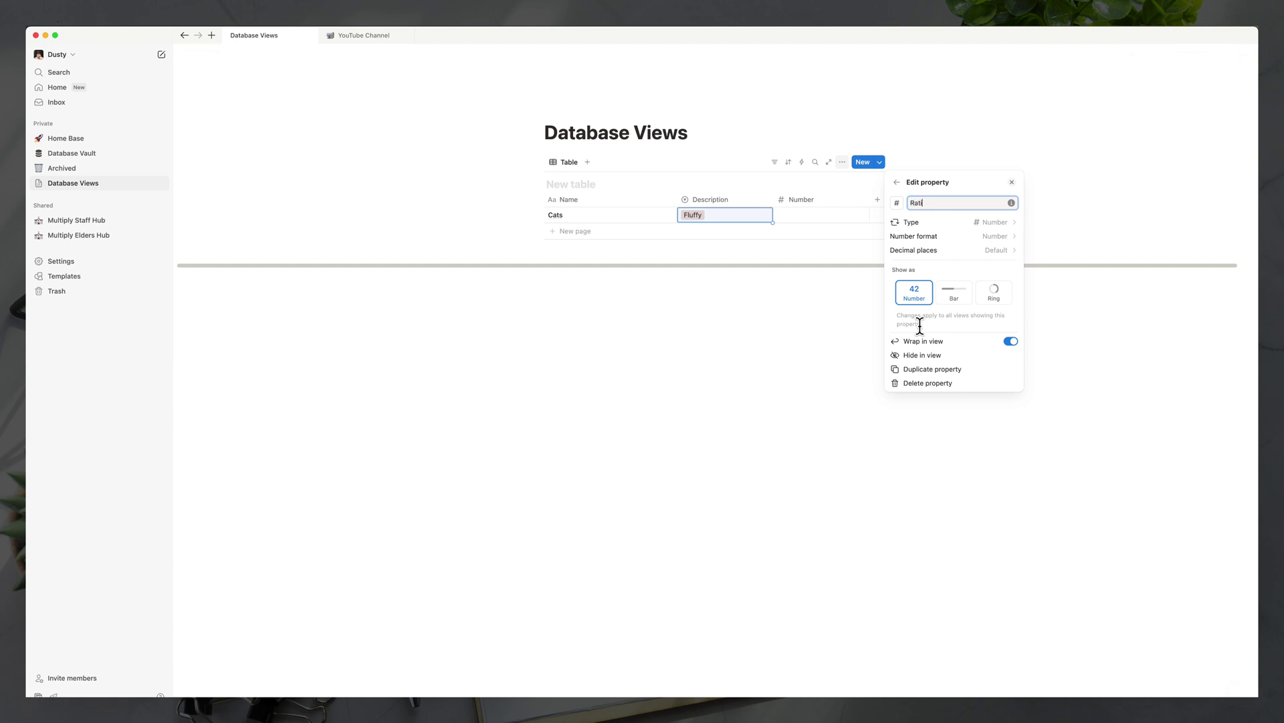
{"action": "type", "text": "ng"}
Look through the number format and decimal places choices for the Rating property.
{"action": "left_click", "coordinate": [955, 237]}
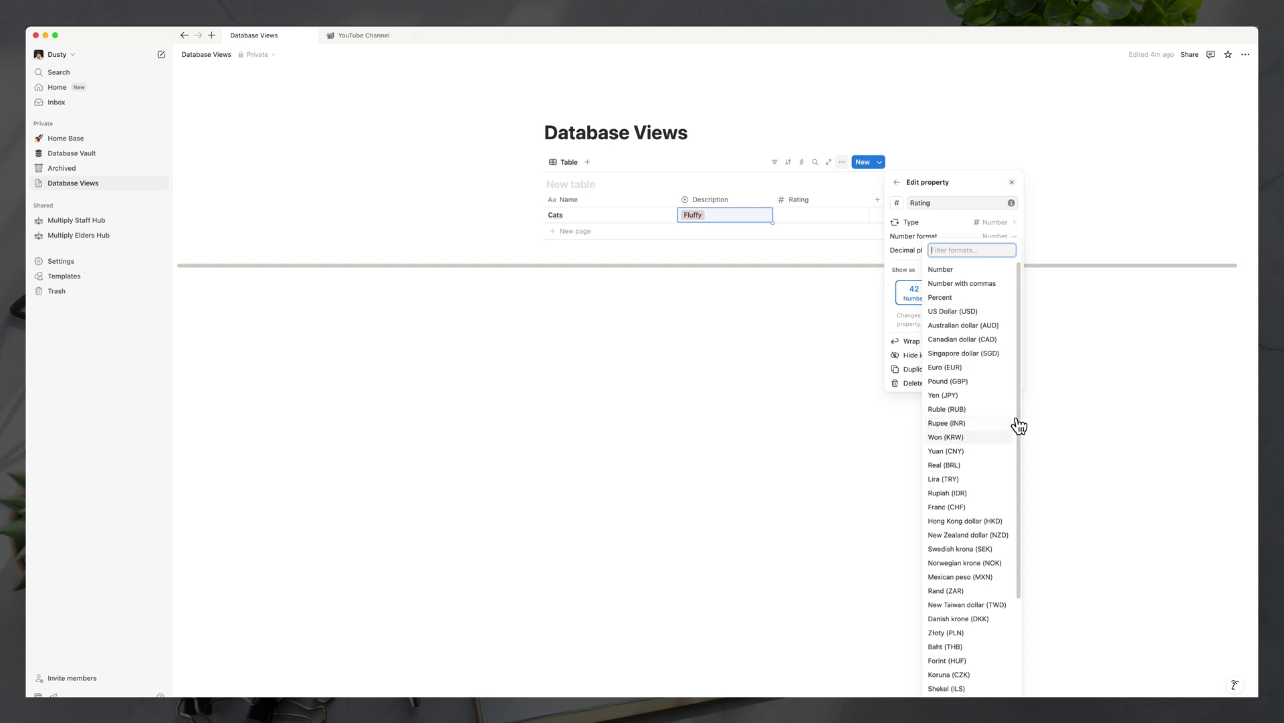
{"action": "left_click", "coordinate": [958, 235]}
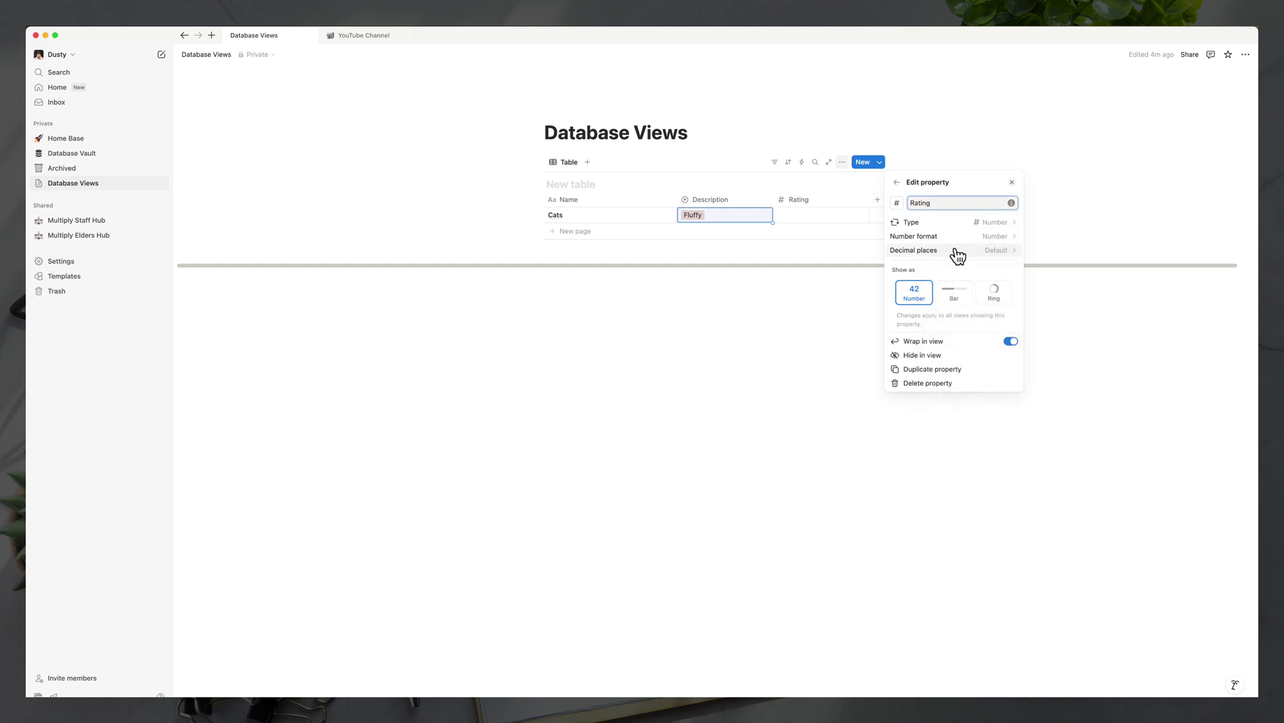
{"action": "left_click", "coordinate": [958, 253]}
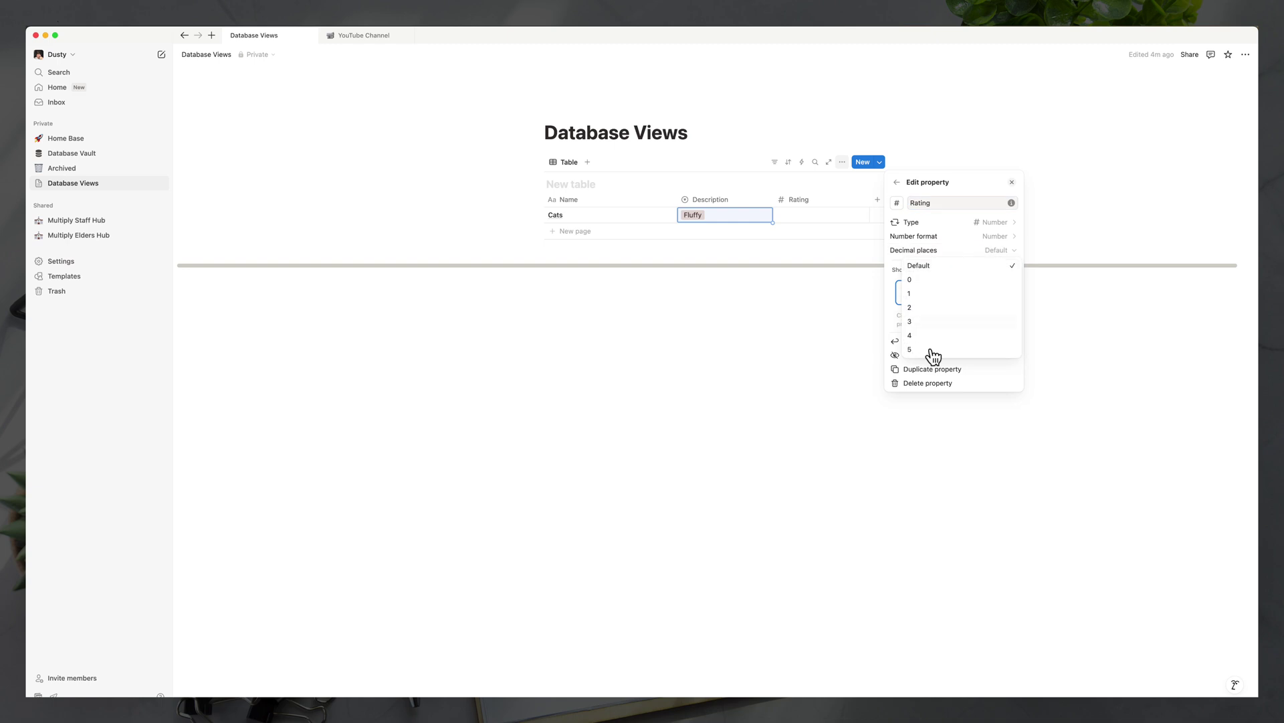
{"action": "left_click", "coordinate": [957, 254]}
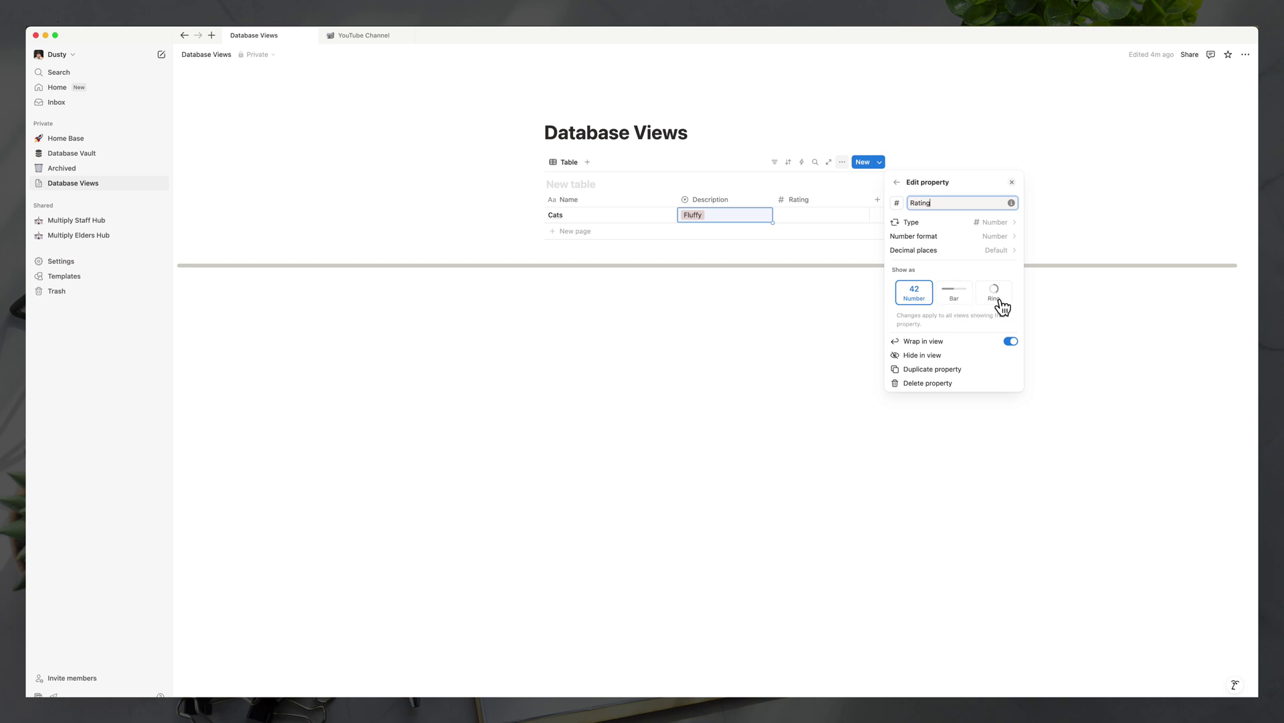
Show the Rating property as a green bar with its values divided by 10.
{"action": "left_click", "coordinate": [952, 304]}
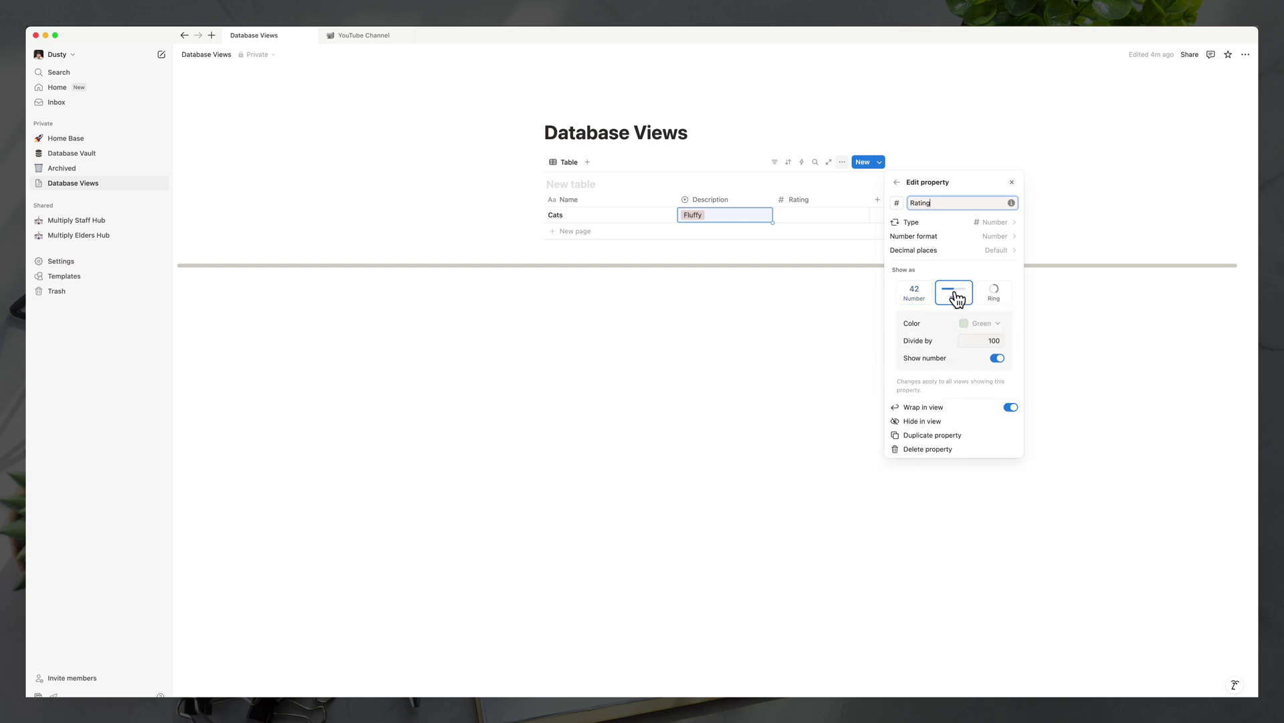
{"action": "left_click", "coordinate": [993, 326]}
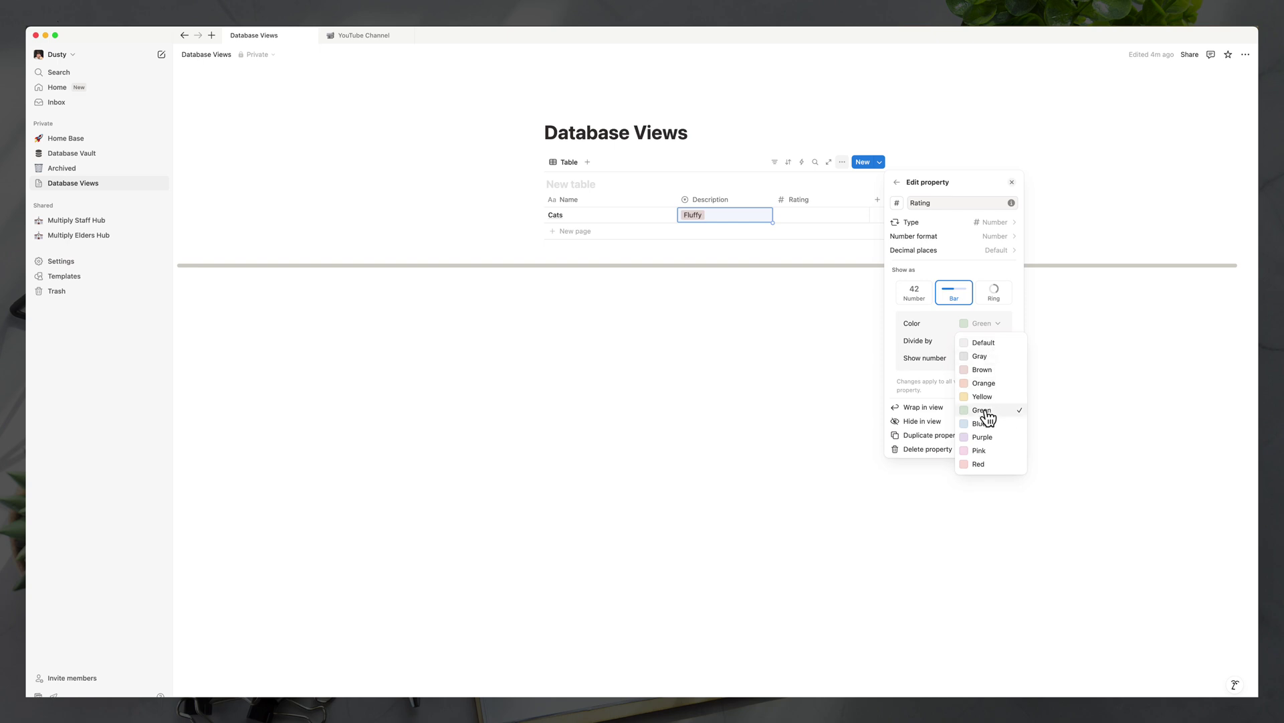
{"action": "left_click", "coordinate": [986, 415]}
{"action": "left_click", "coordinate": [969, 344]}
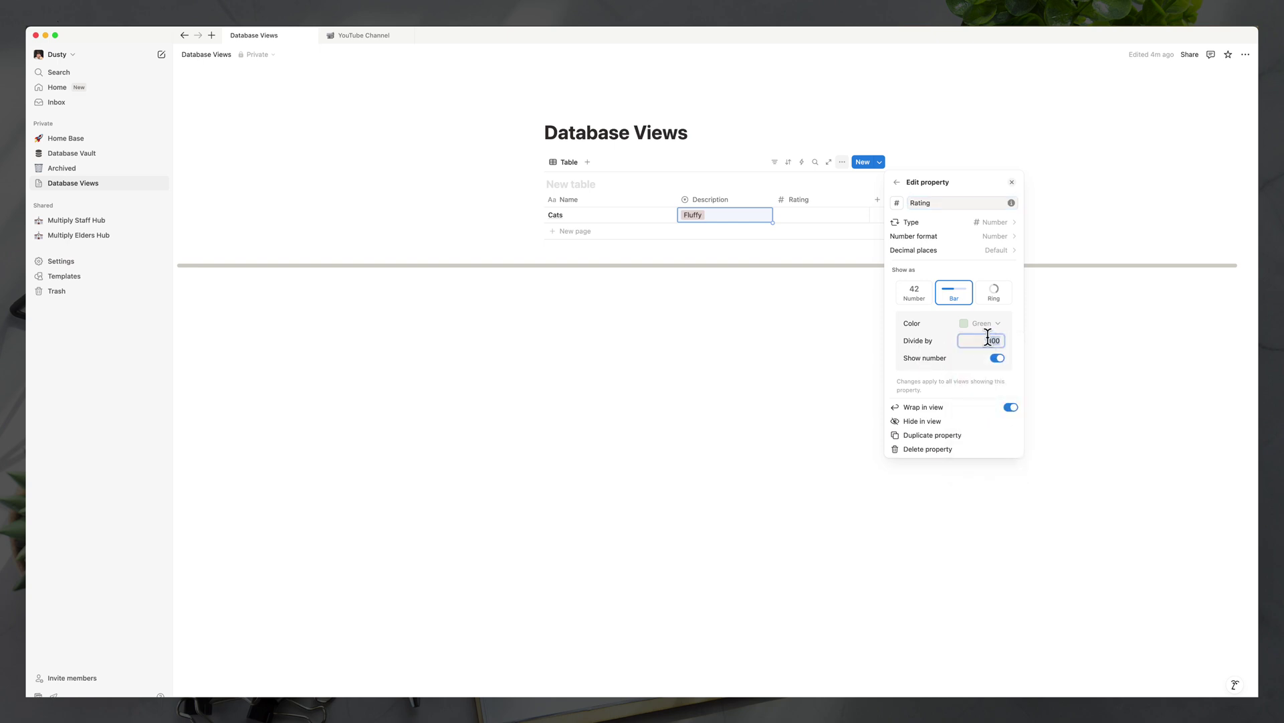
{"action": "key", "text": "BackSpace"}
{"action": "left_click", "coordinate": [783, 424]}
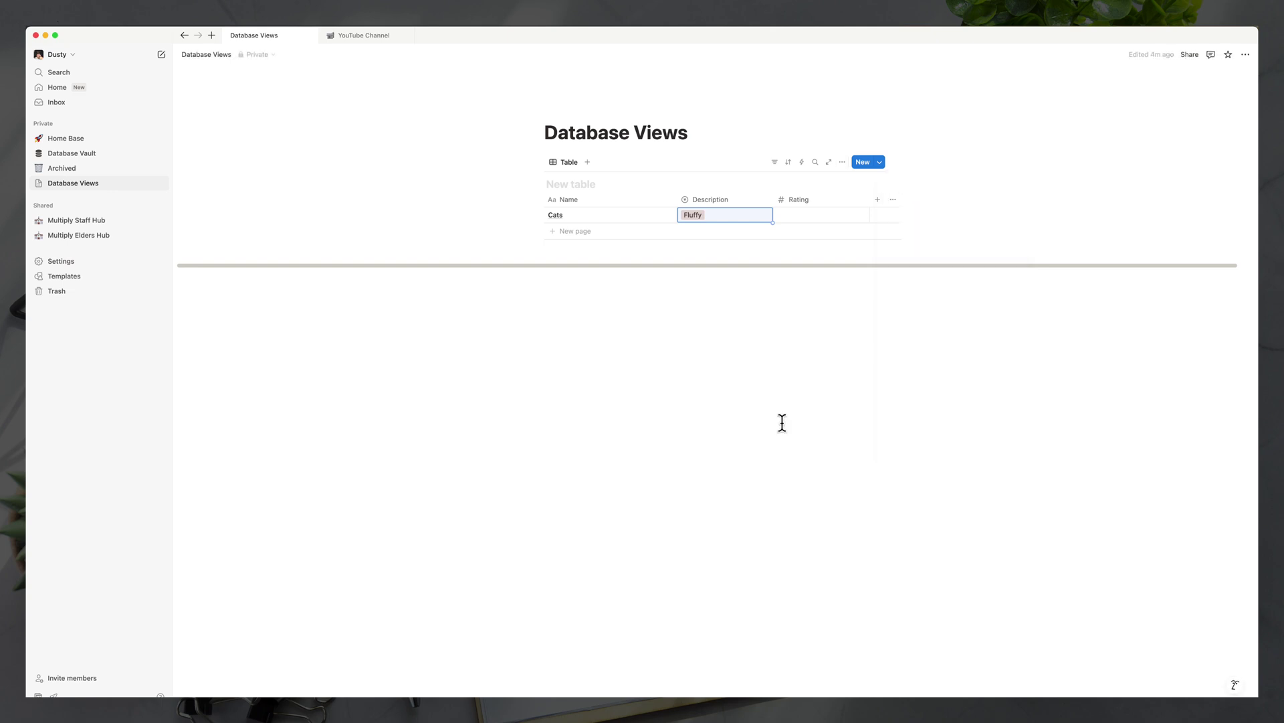
Enter a Rating of 8 for the Cats row.
{"action": "left_click", "coordinate": [804, 215]}
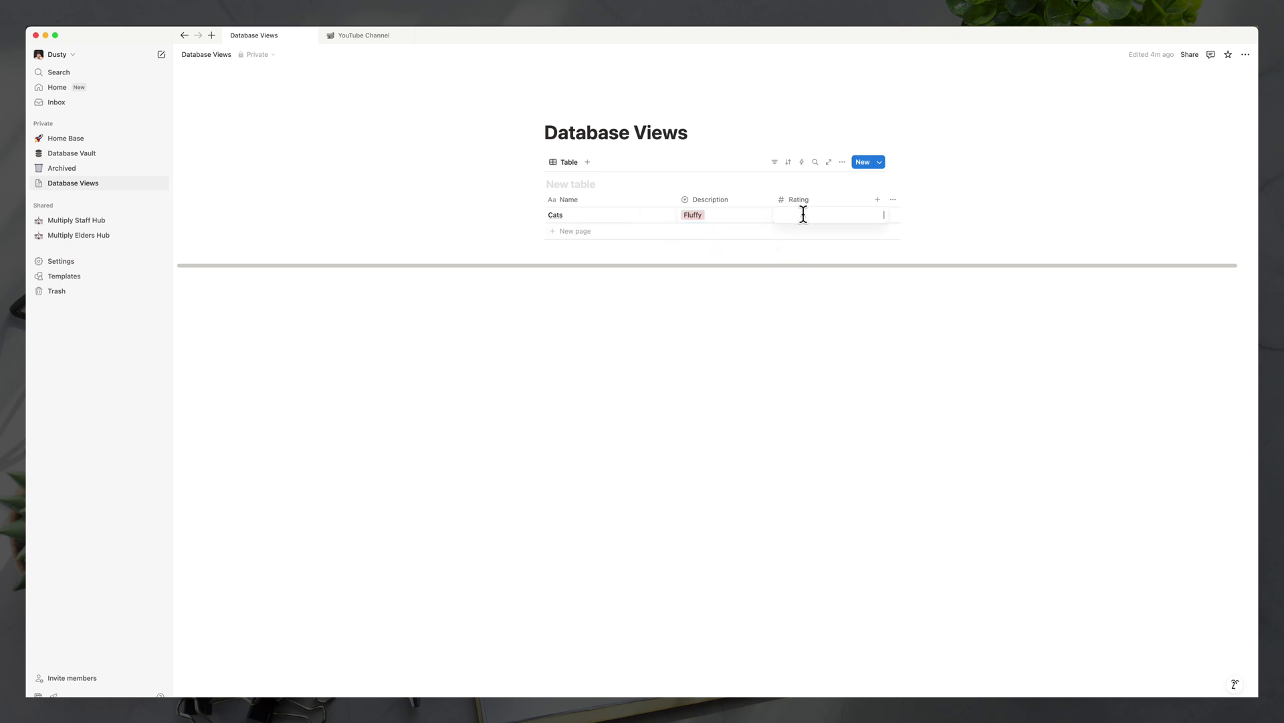
{"action": "type", "text": "8"}
{"action": "key", "text": "Return"}
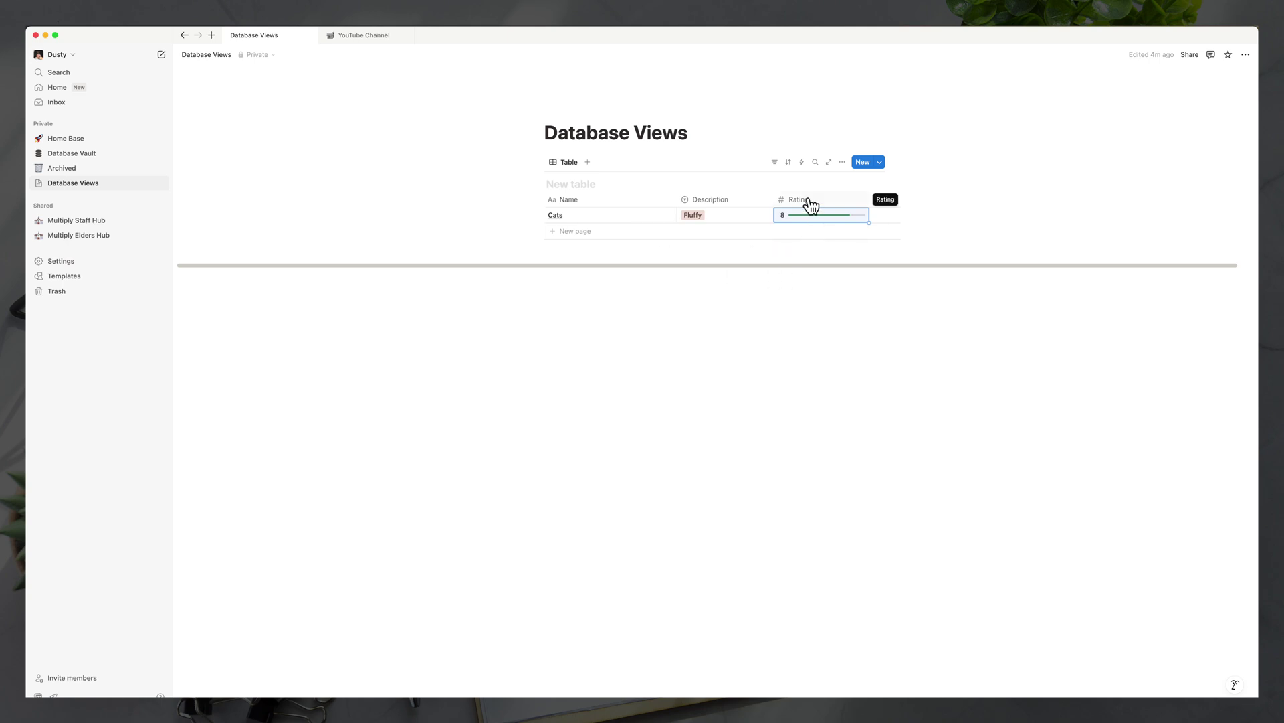
Move the Rating column ahead of Description and Name so that it comes first in the table.
{"action": "left_click_drag", "start_coordinate": [812, 206], "coordinate": [714, 208]}
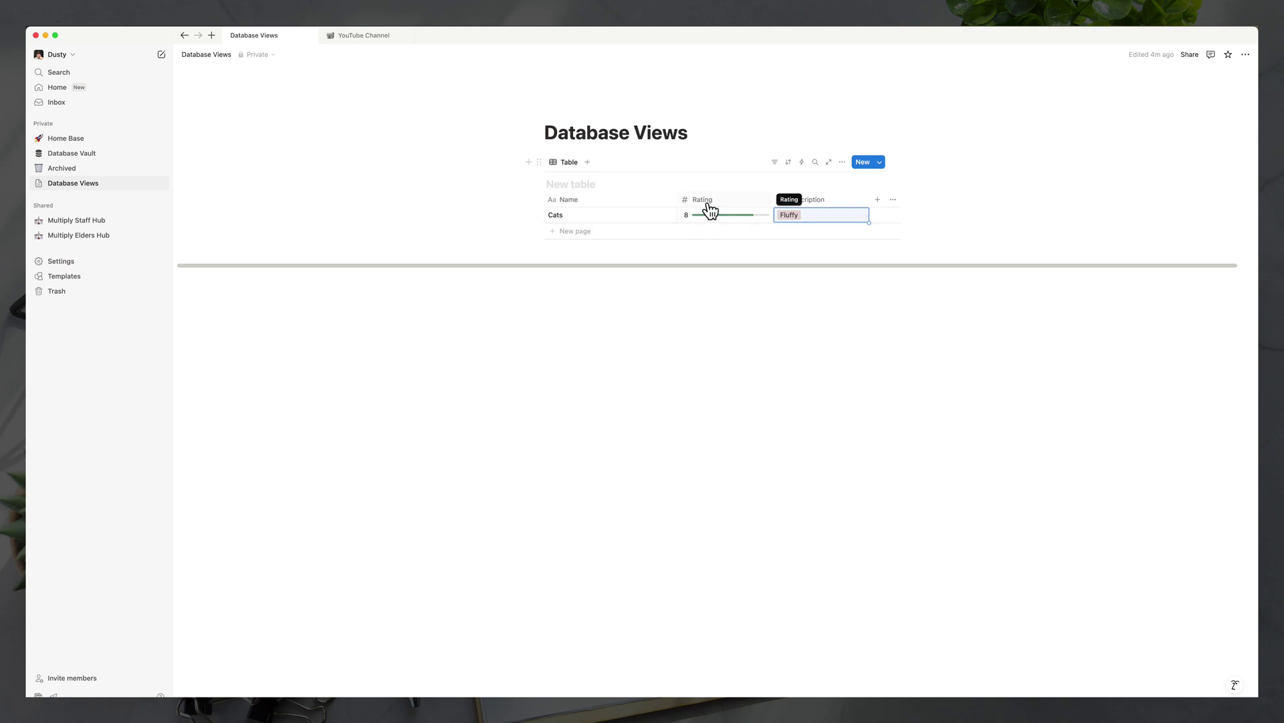
{"action": "left_click_drag", "start_coordinate": [720, 202], "coordinate": [583, 204]}
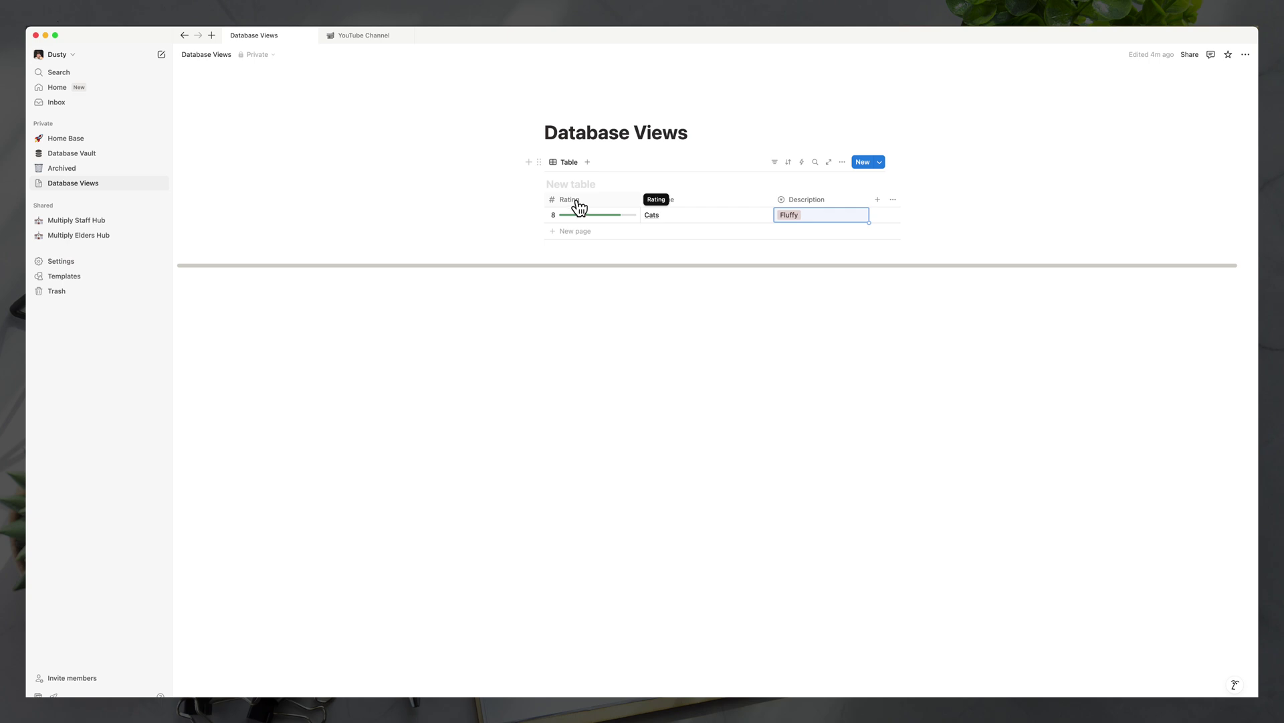
Hide the database title above the table.
{"action": "left_click", "coordinate": [568, 182]}
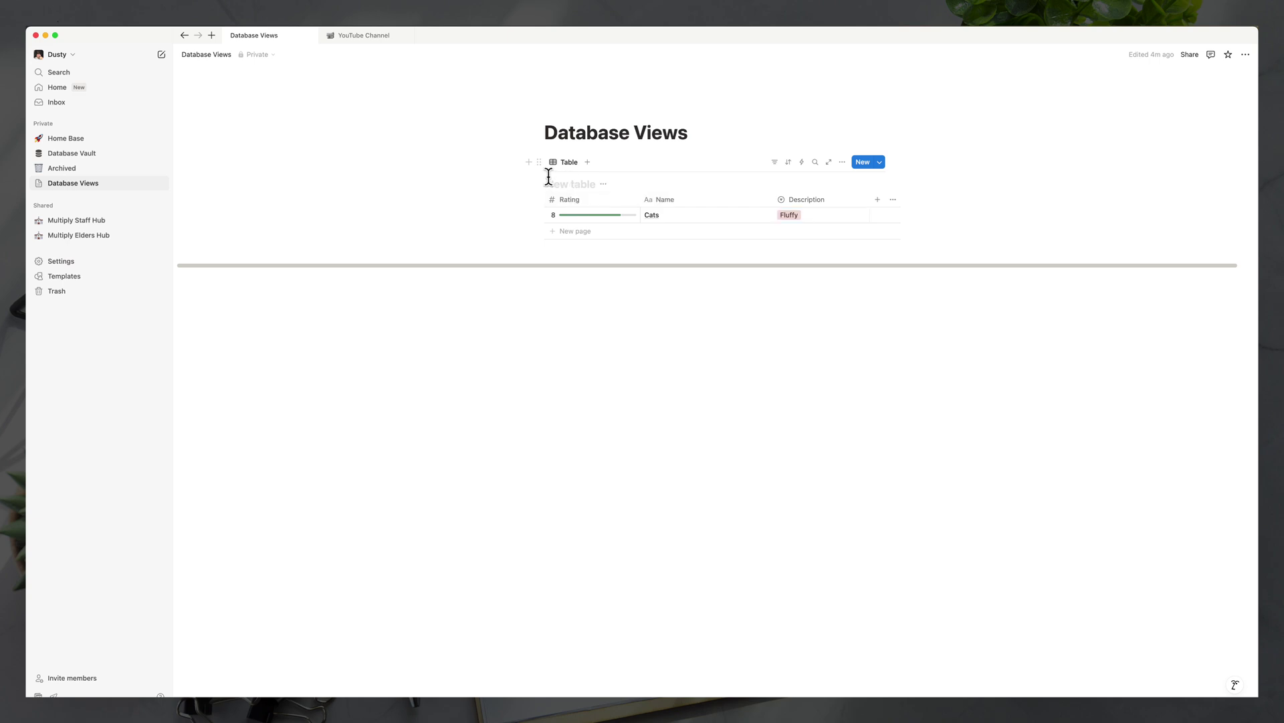
{"action": "left_click", "coordinate": [605, 184]}
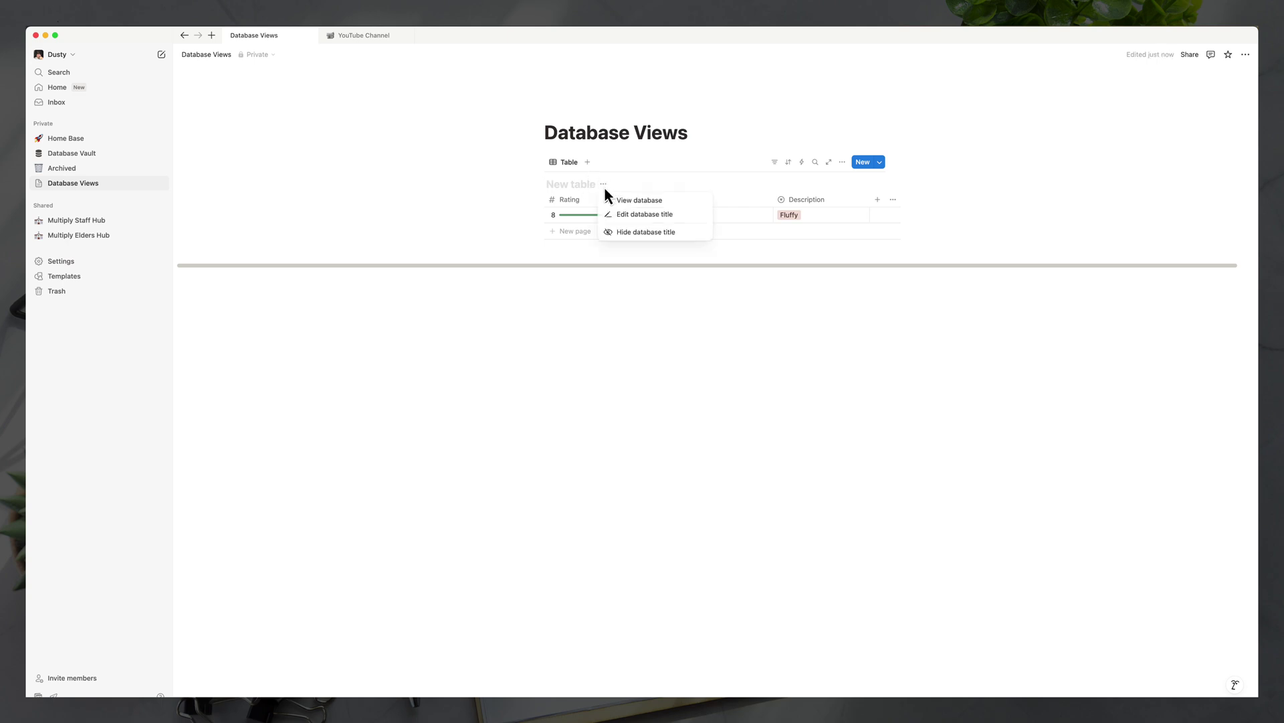
{"action": "left_click", "coordinate": [642, 232]}
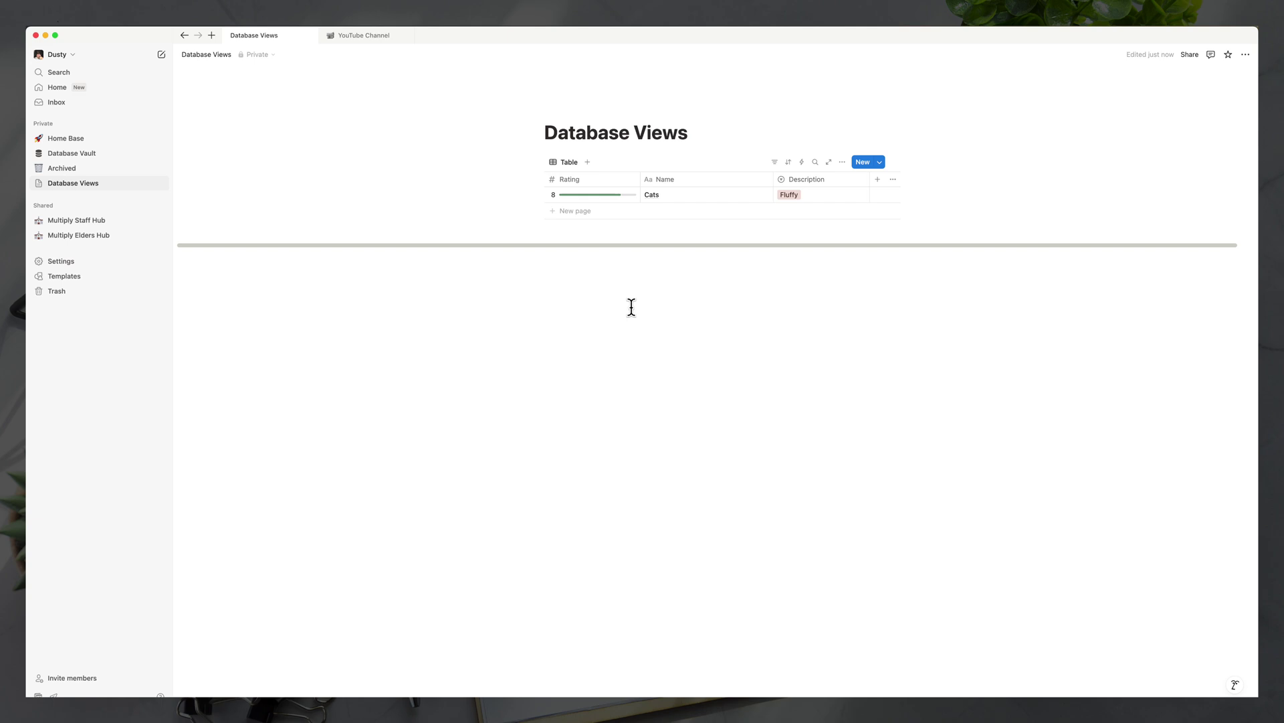
Rename the table view as Animals.
{"action": "left_click", "coordinate": [565, 165]}
{"action": "left_click", "coordinate": [579, 180]}
{"action": "type", "text": "Animas"}
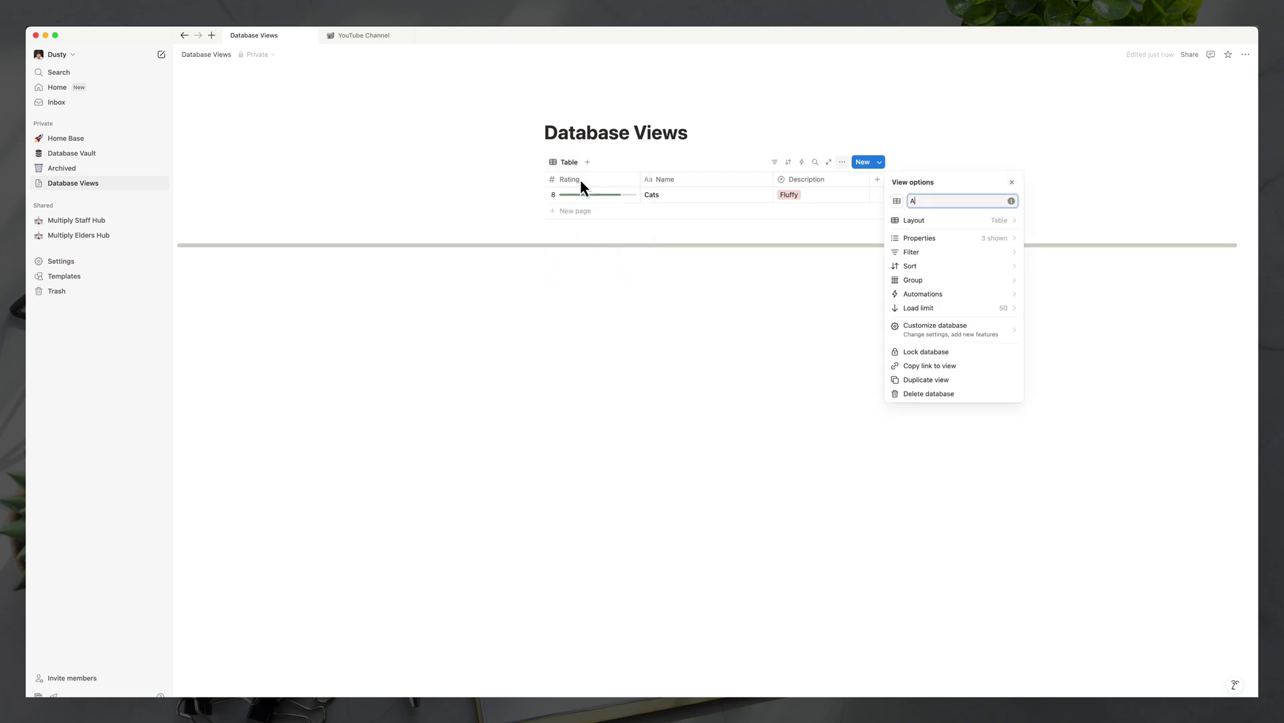
{"action": "key", "text": "BackSpace"}
{"action": "key", "text": "BackSpace"}
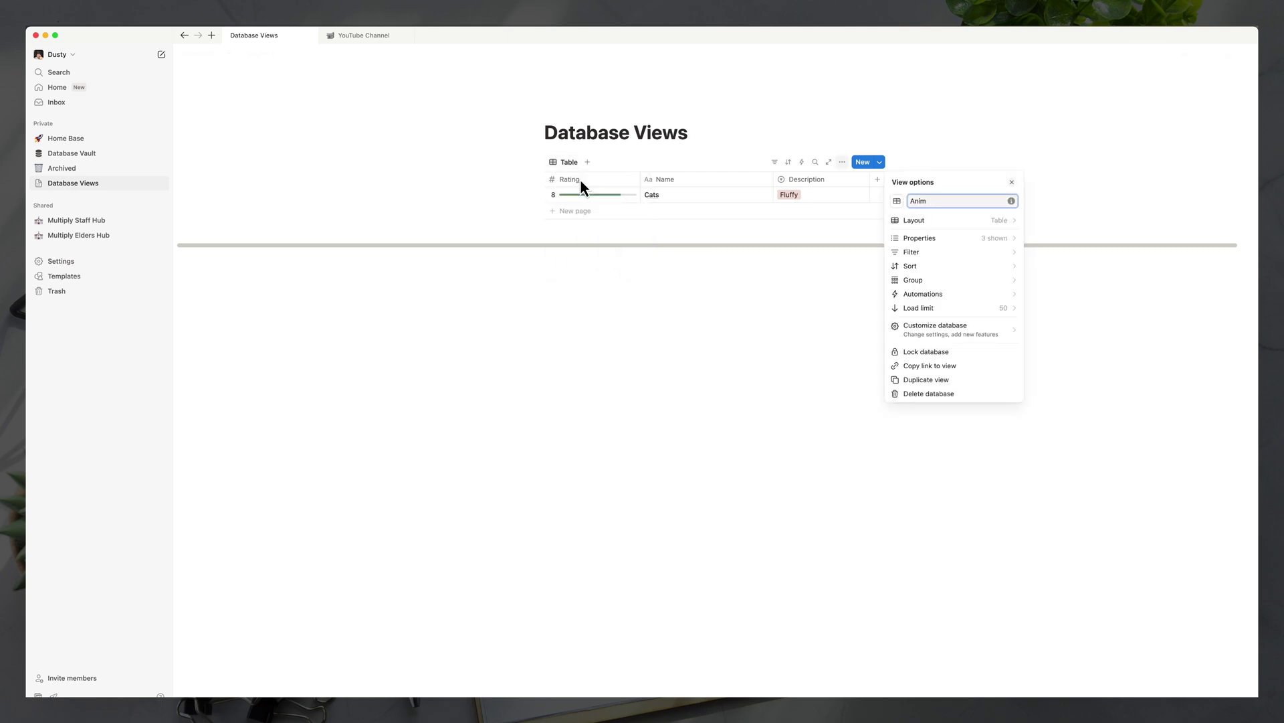
{"action": "type", "text": "alsm"}
{"action": "left_click", "coordinate": [456, 325]}
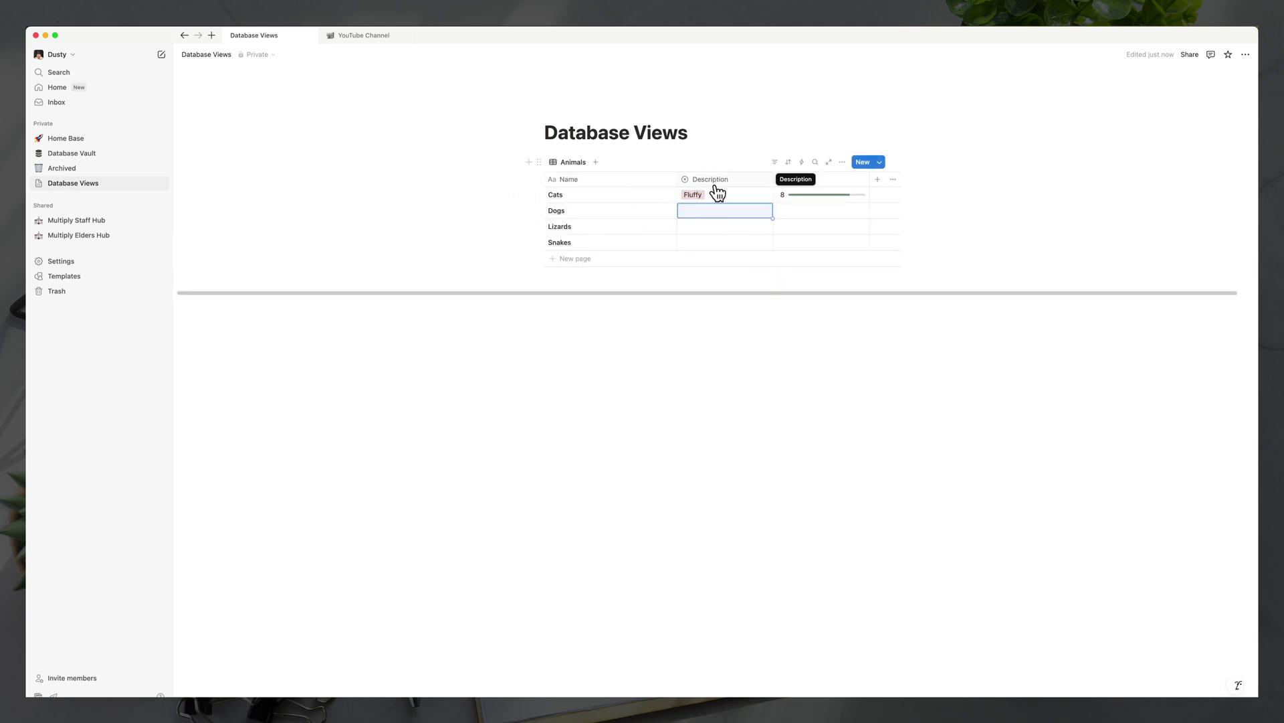
Create a new Description option named Slimey and assign it to the Snakes row.
{"action": "left_click", "coordinate": [705, 245]}
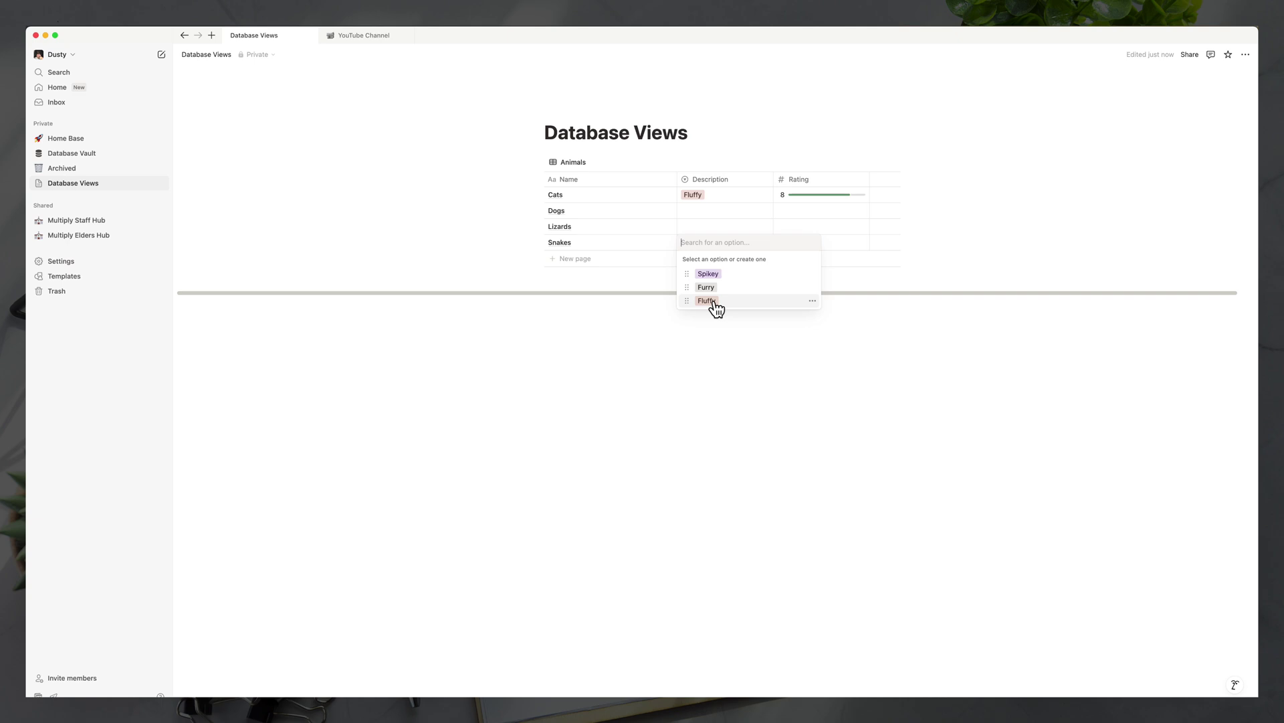
{"action": "type", "text": "Slimey"}
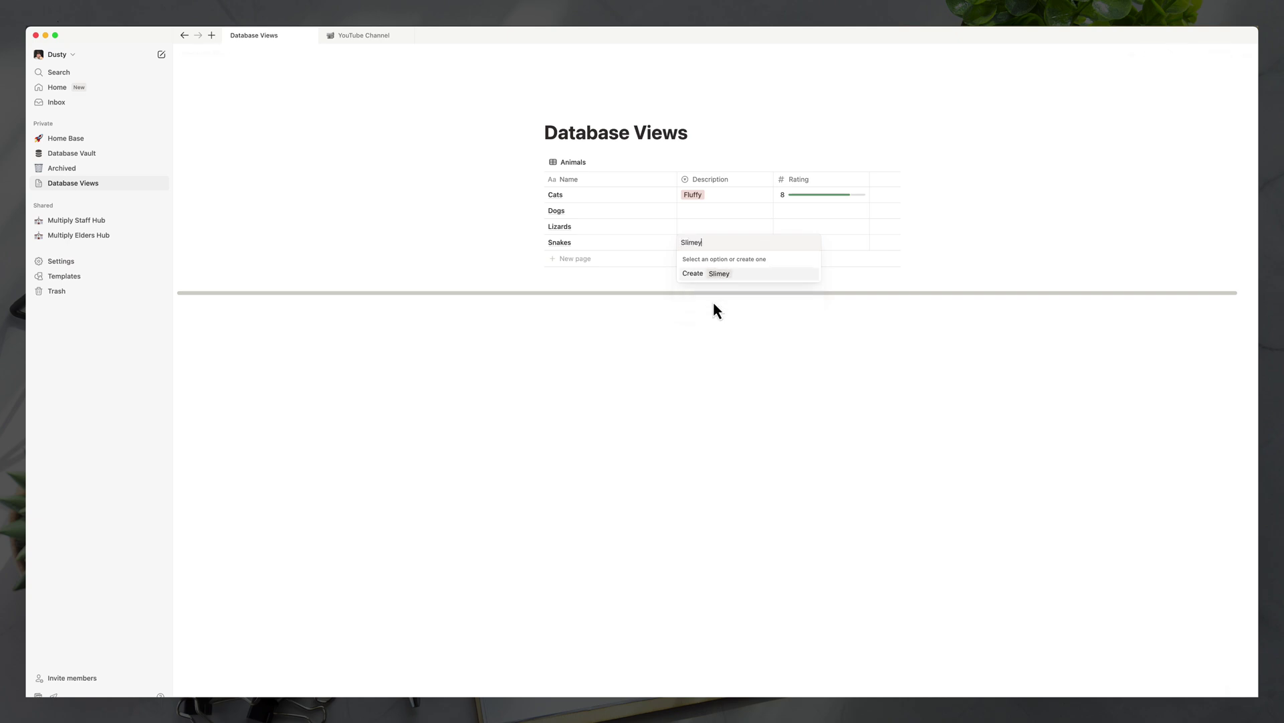
{"action": "key", "text": "Return"}
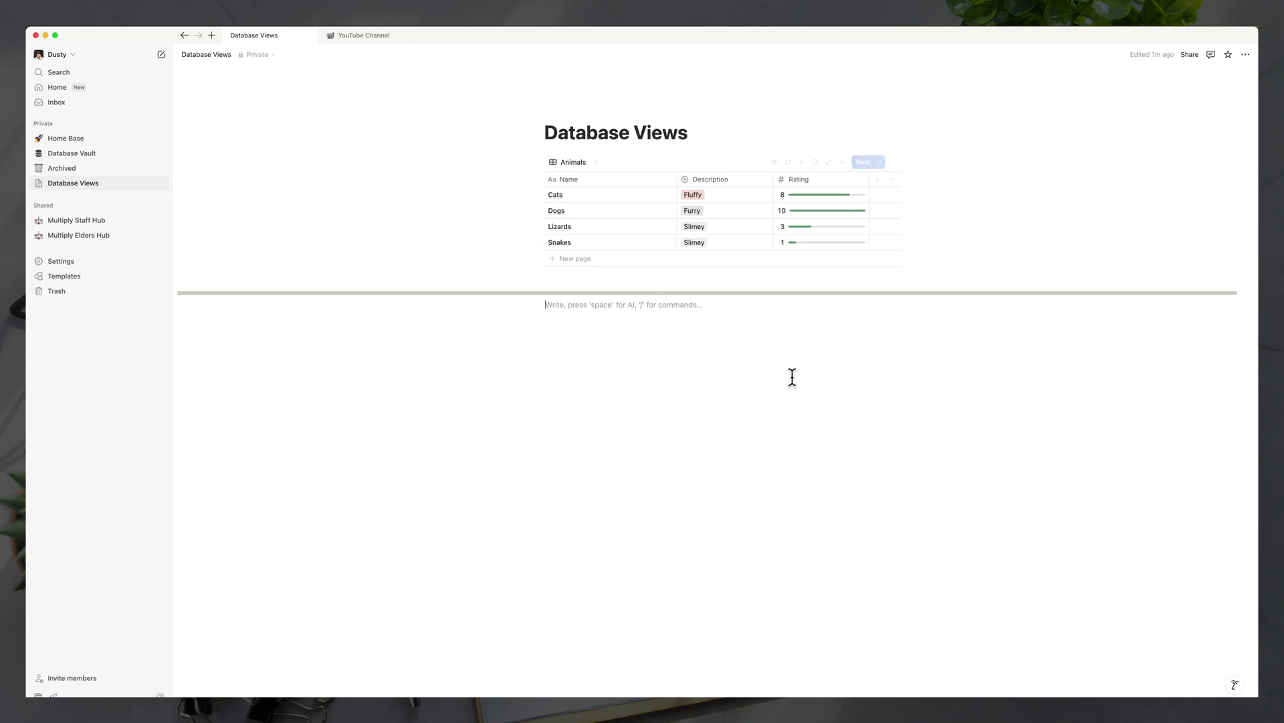
Sort the Animals table by Rating in ascending order.
{"action": "left_click", "coordinate": [805, 182]}
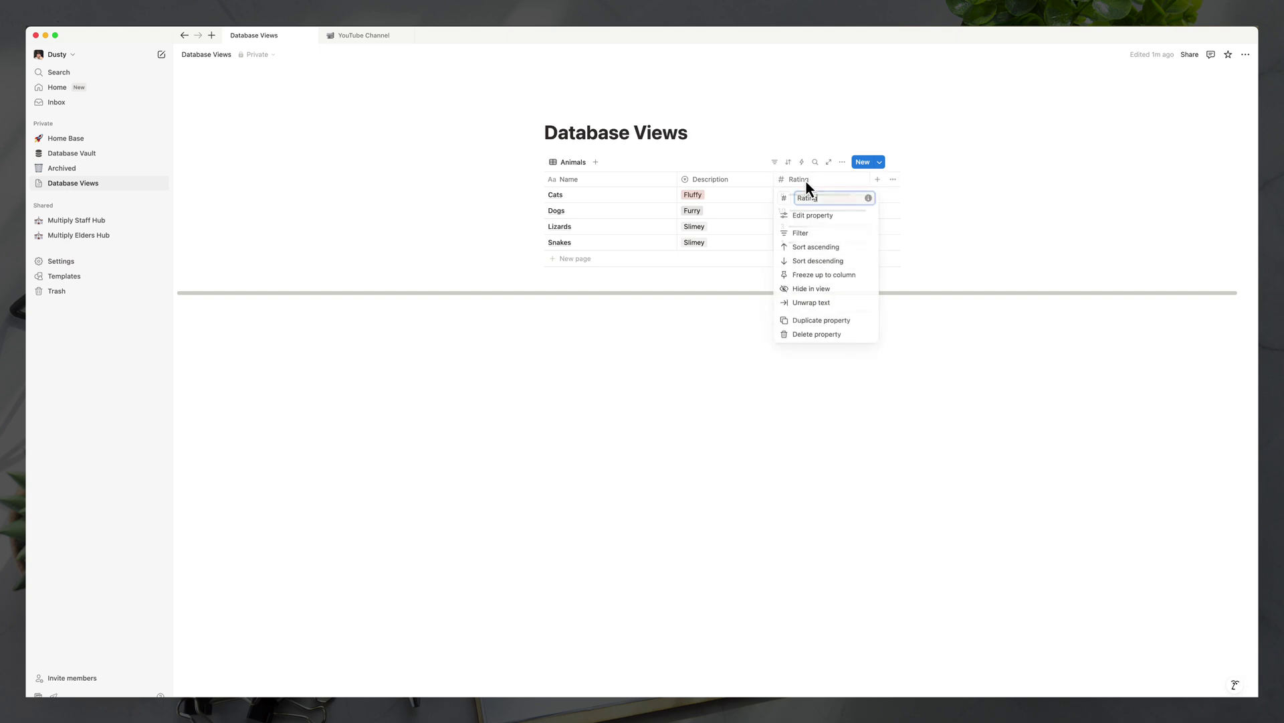
{"action": "left_click", "coordinate": [812, 248]}
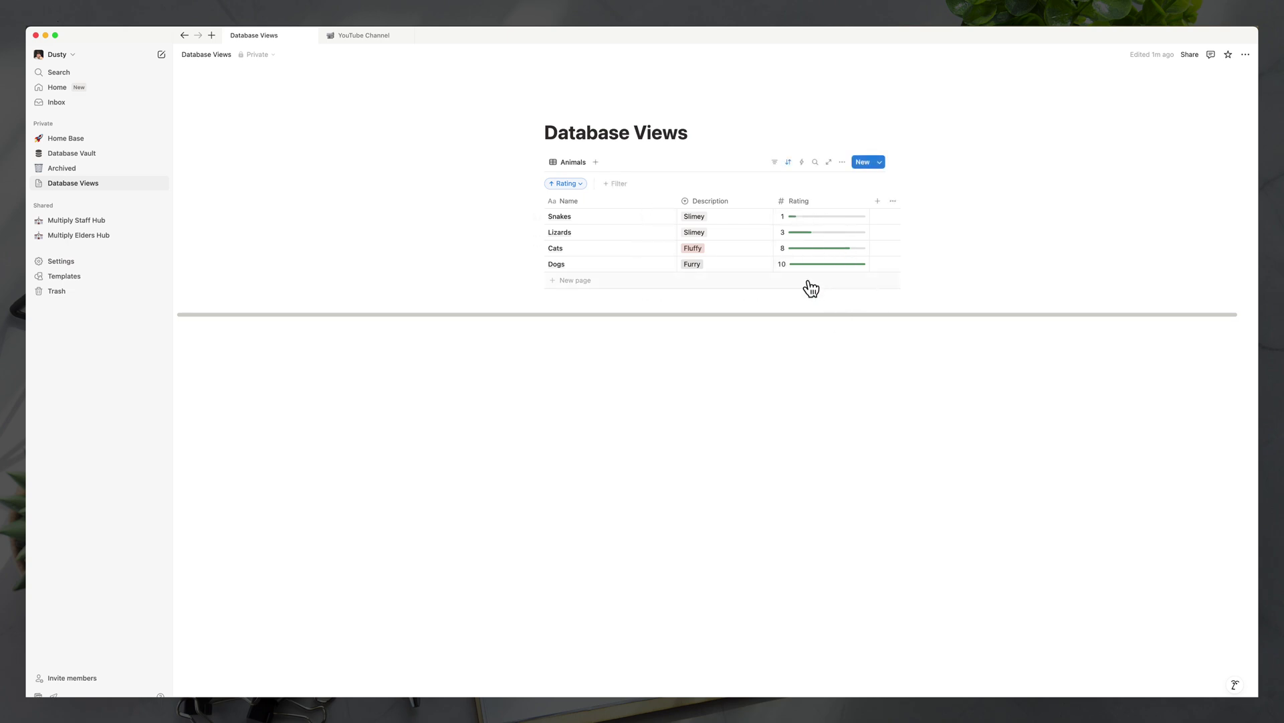
Filter the Animals table by Description so that only the Furry and Fluffy options are included.
{"action": "left_click", "coordinate": [831, 362]}
{"action": "left_click", "coordinate": [774, 163]}
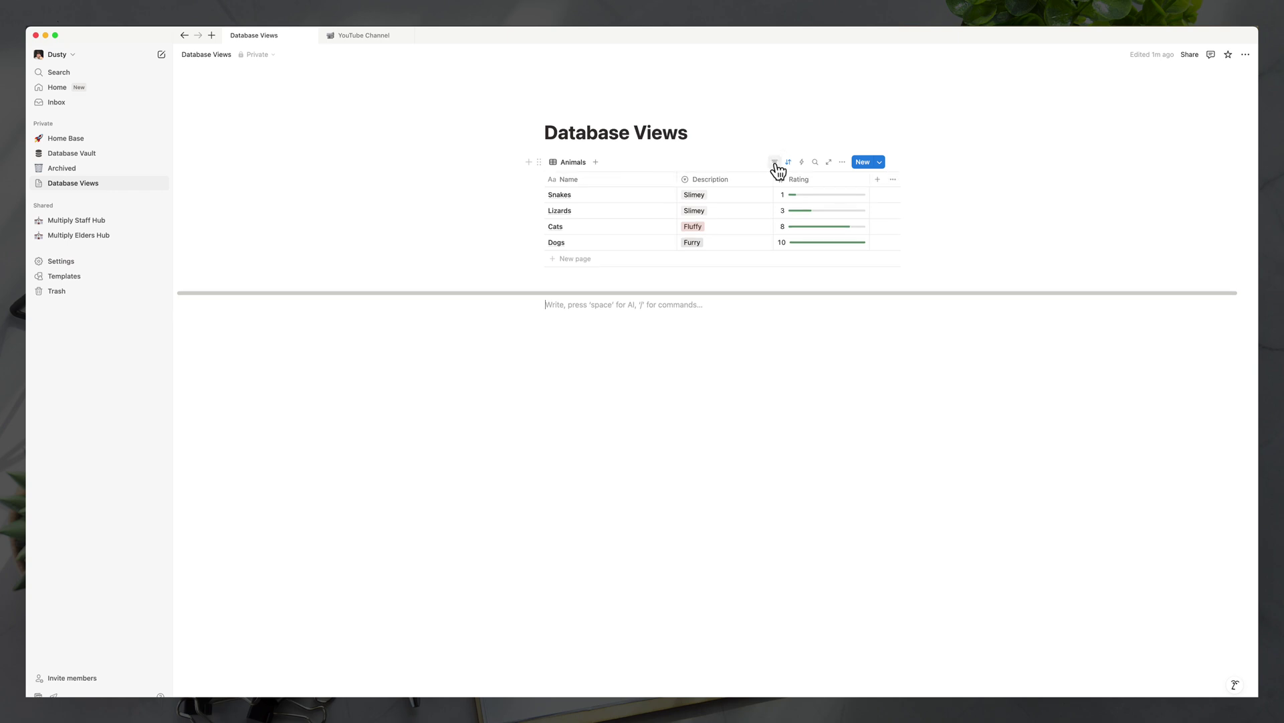
{"action": "left_click", "coordinate": [775, 163]}
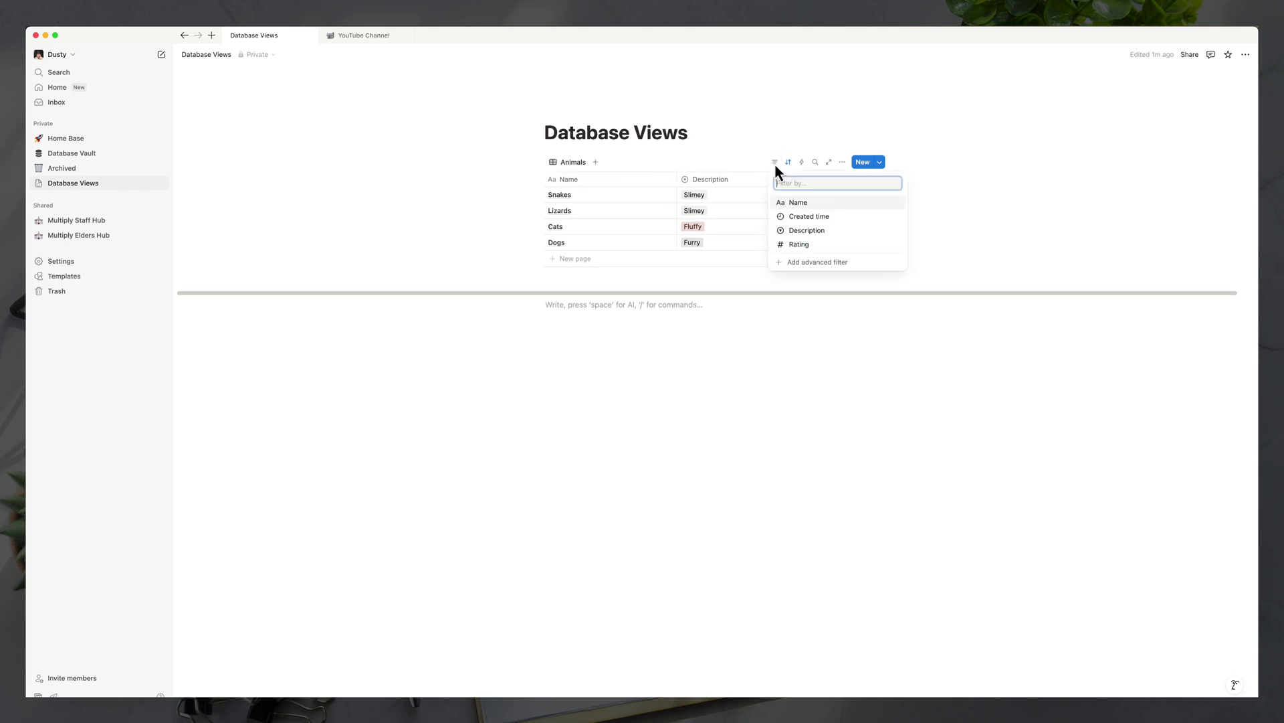
{"action": "left_click", "coordinate": [810, 232]}
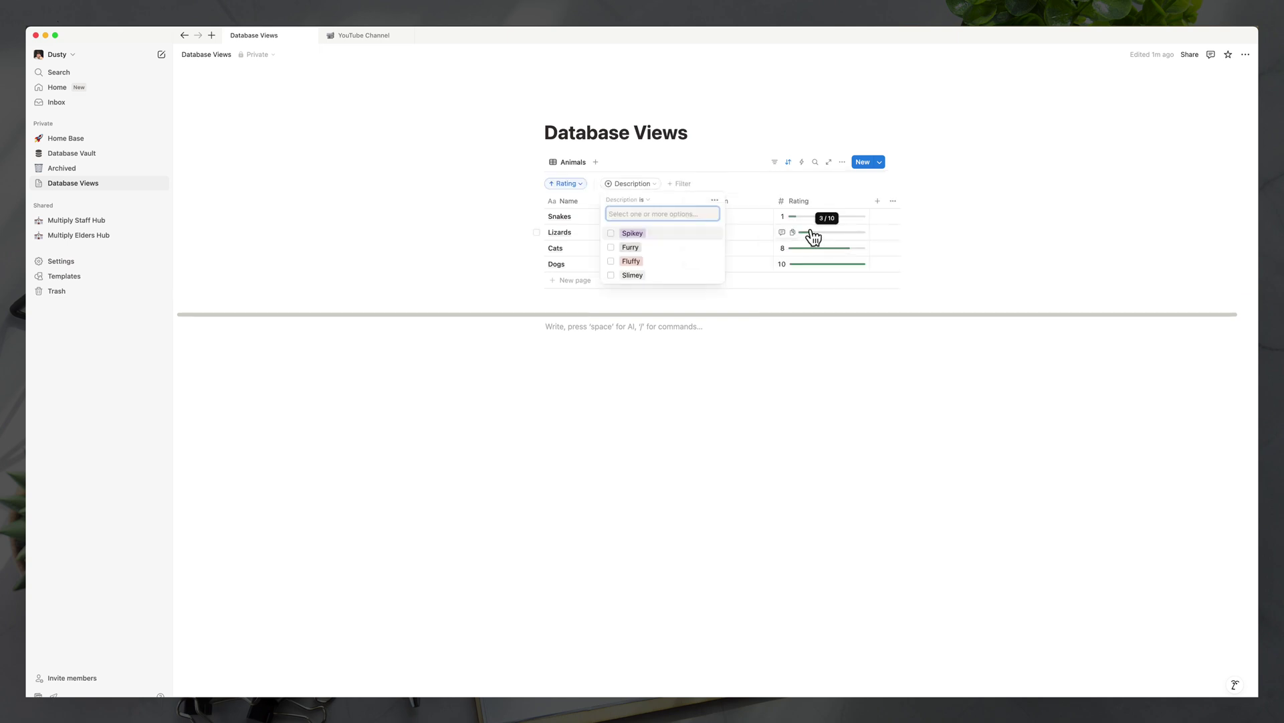
{"action": "left_click", "coordinate": [611, 248]}
{"action": "left_click", "coordinate": [610, 262]}
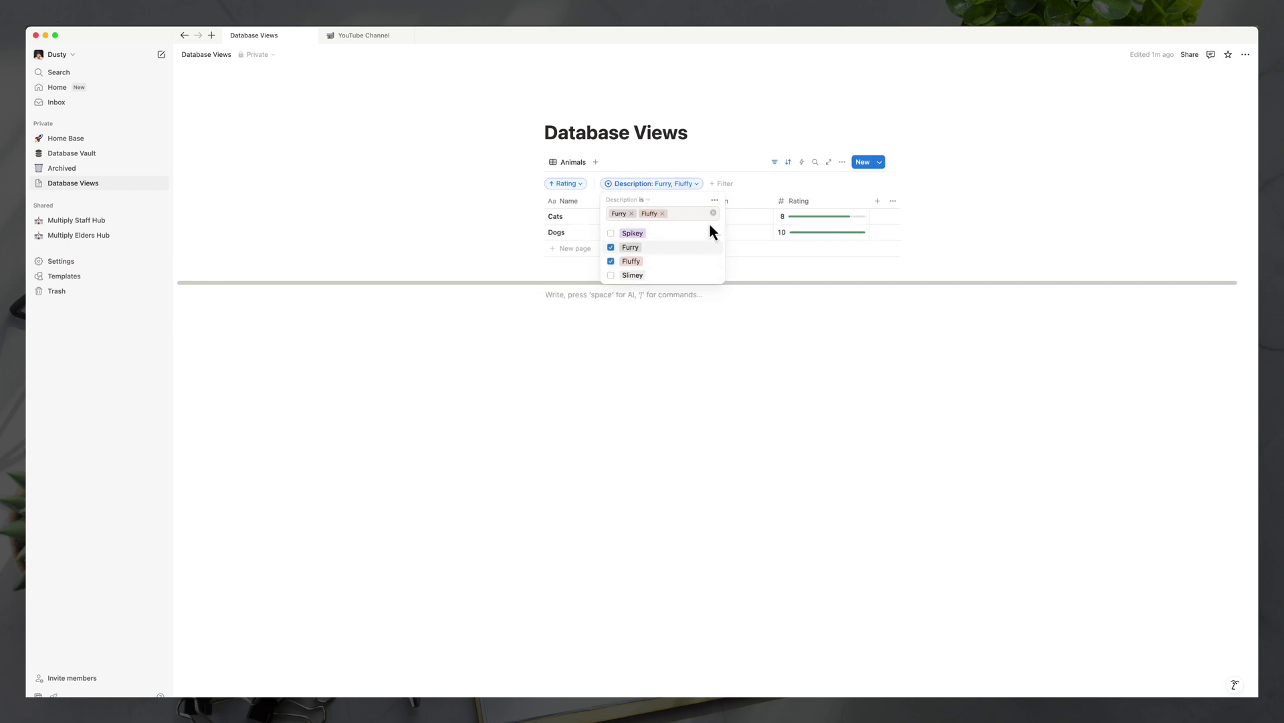
{"action": "left_click", "coordinate": [782, 326]}
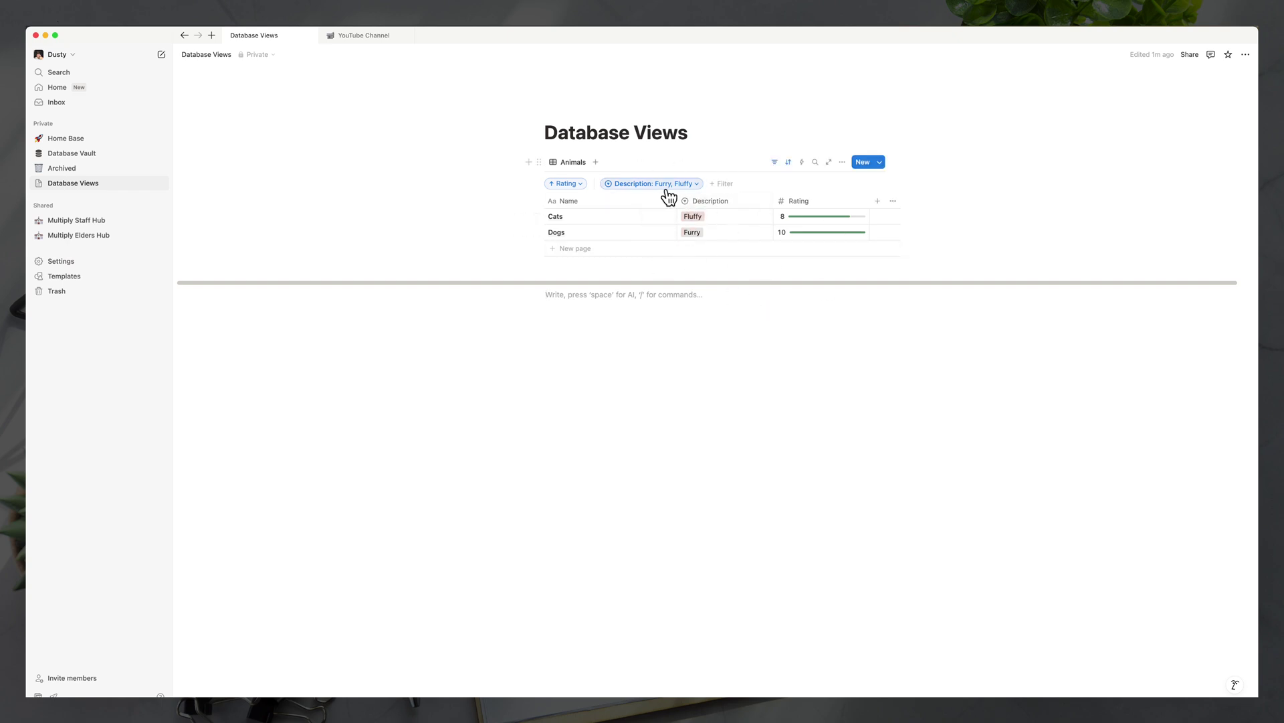
Remove the Rating sort from the Animals table and clear all selected options from the Description filter.
{"action": "left_click", "coordinate": [788, 162]}
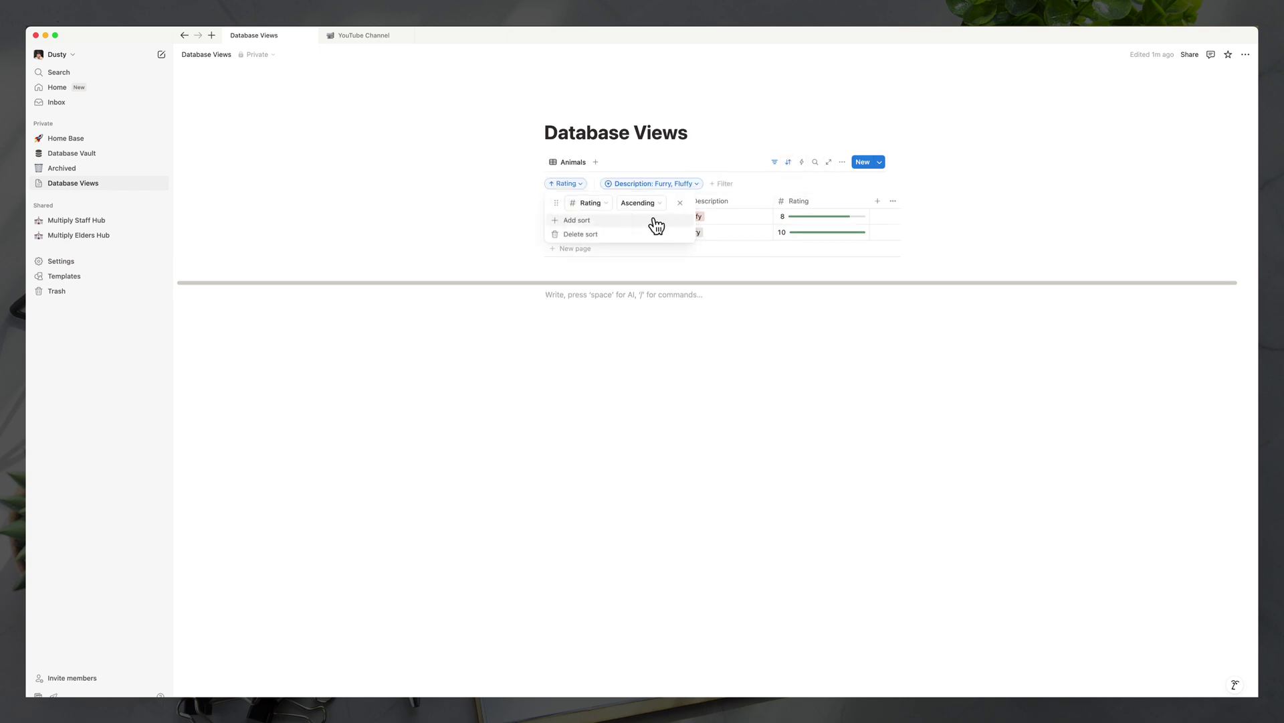
{"action": "left_click", "coordinate": [680, 204]}
{"action": "left_click", "coordinate": [669, 207]}
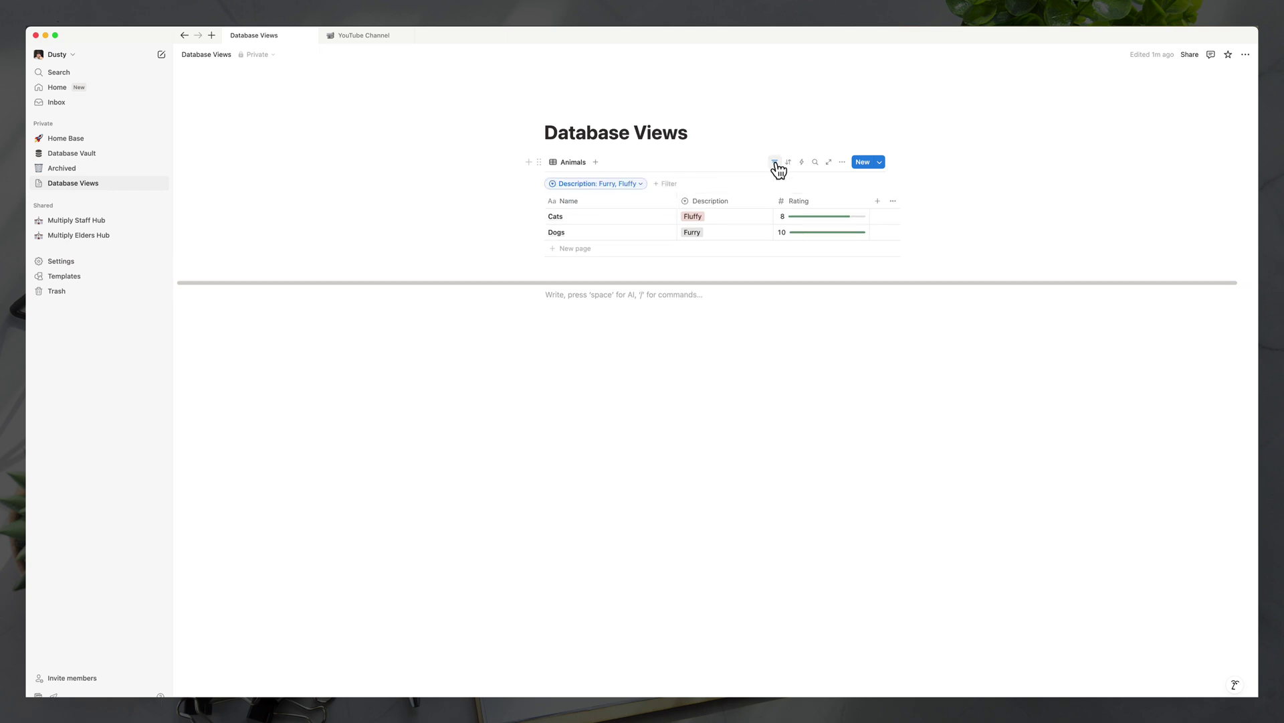
{"action": "left_click", "coordinate": [639, 184]}
{"action": "left_click", "coordinate": [575, 213]}
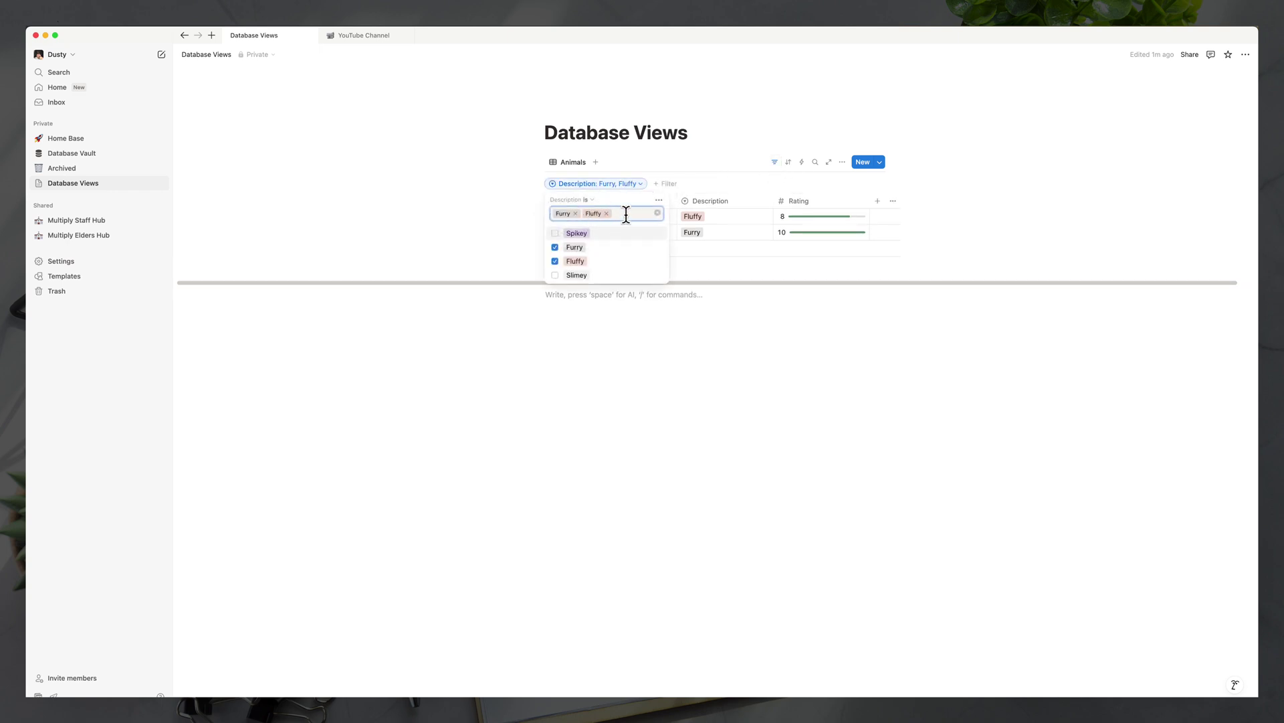
{"action": "left_click", "coordinate": [657, 213]}
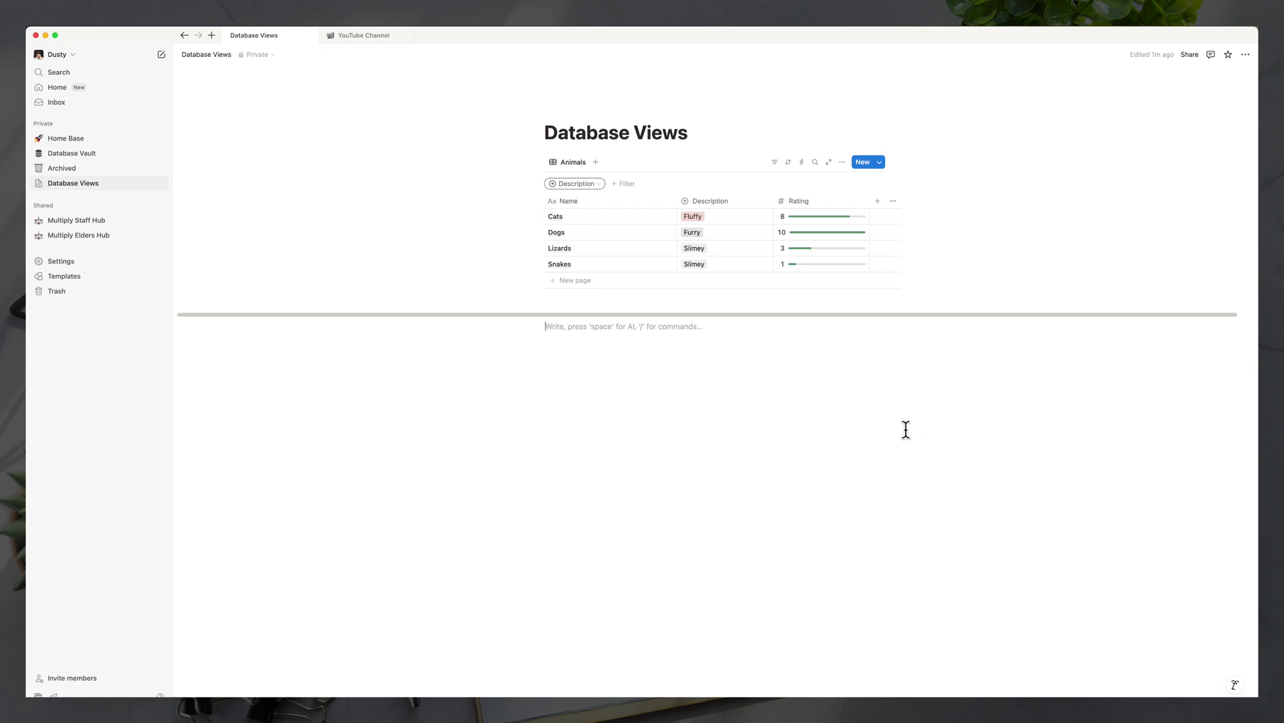
Add a Files & media property named Pictures to the Animals table and hide it in the view.
{"action": "left_click", "coordinate": [877, 201]}
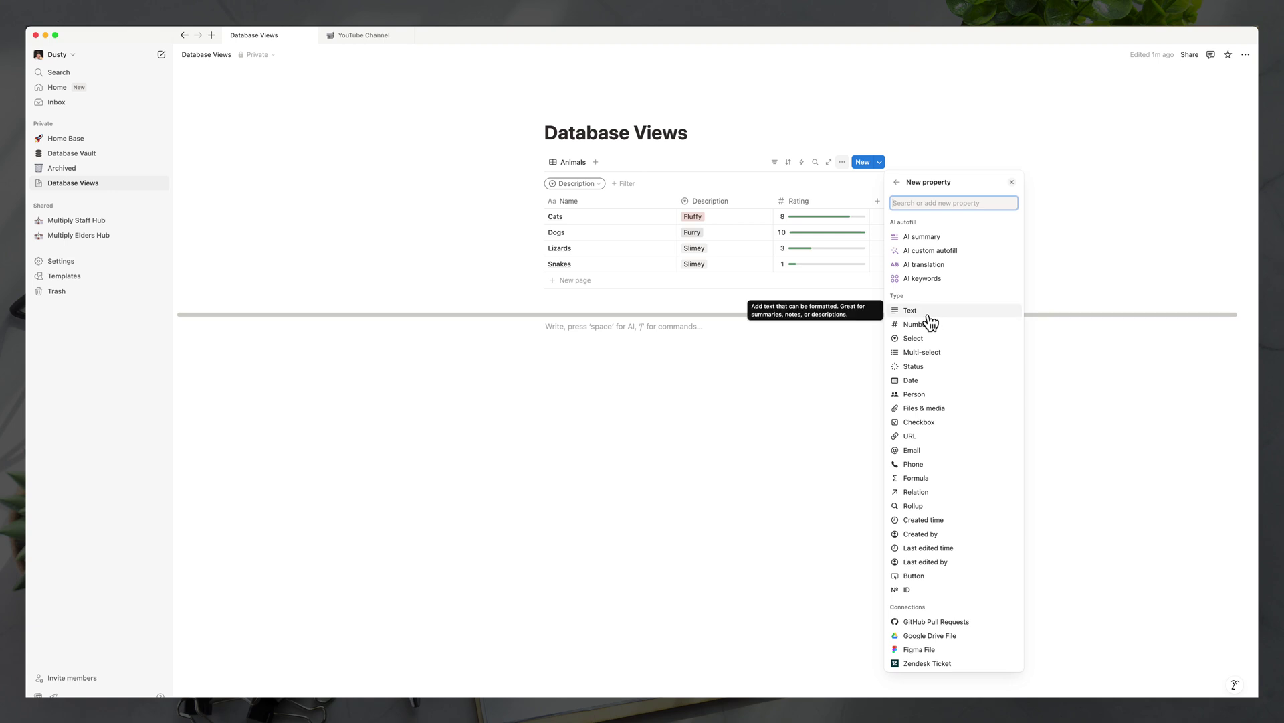
{"action": "left_click", "coordinate": [925, 414]}
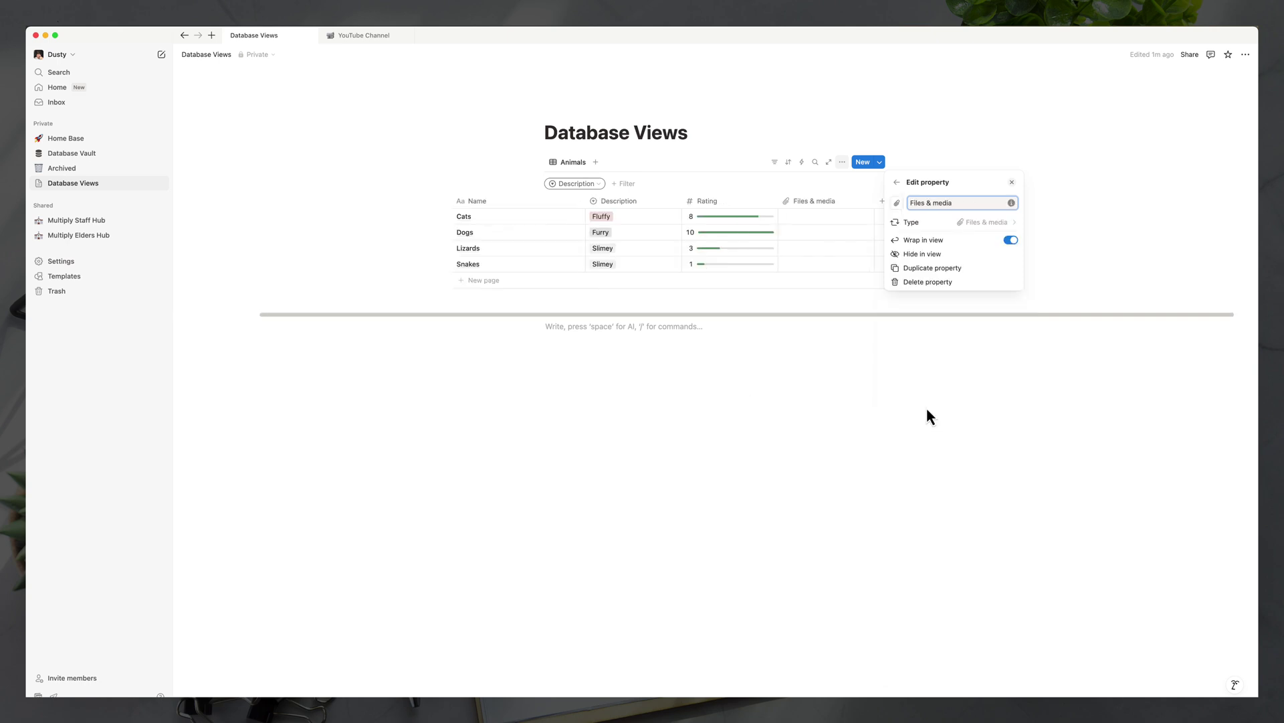
{"action": "left_click_drag", "start_coordinate": [976, 203], "coordinate": [869, 194]}
{"action": "type", "text": "Pictures"}
{"action": "left_click", "coordinate": [833, 327]}
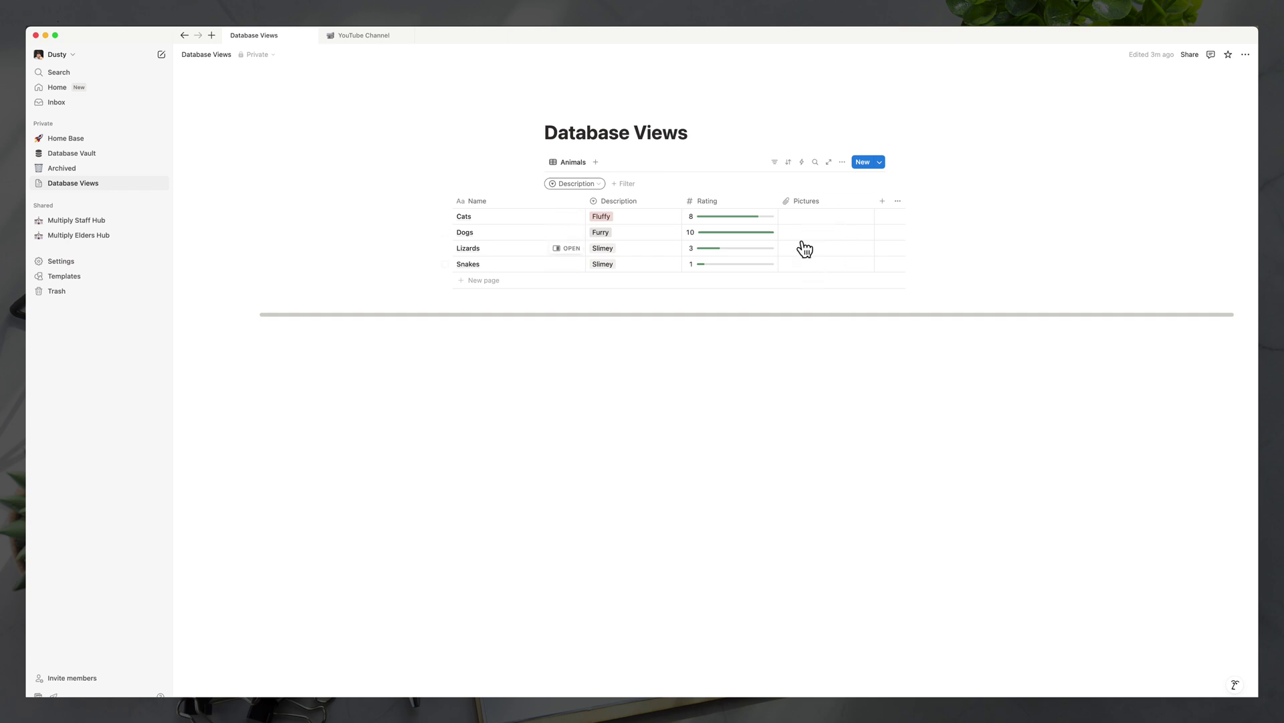
{"action": "left_click", "coordinate": [811, 202]}
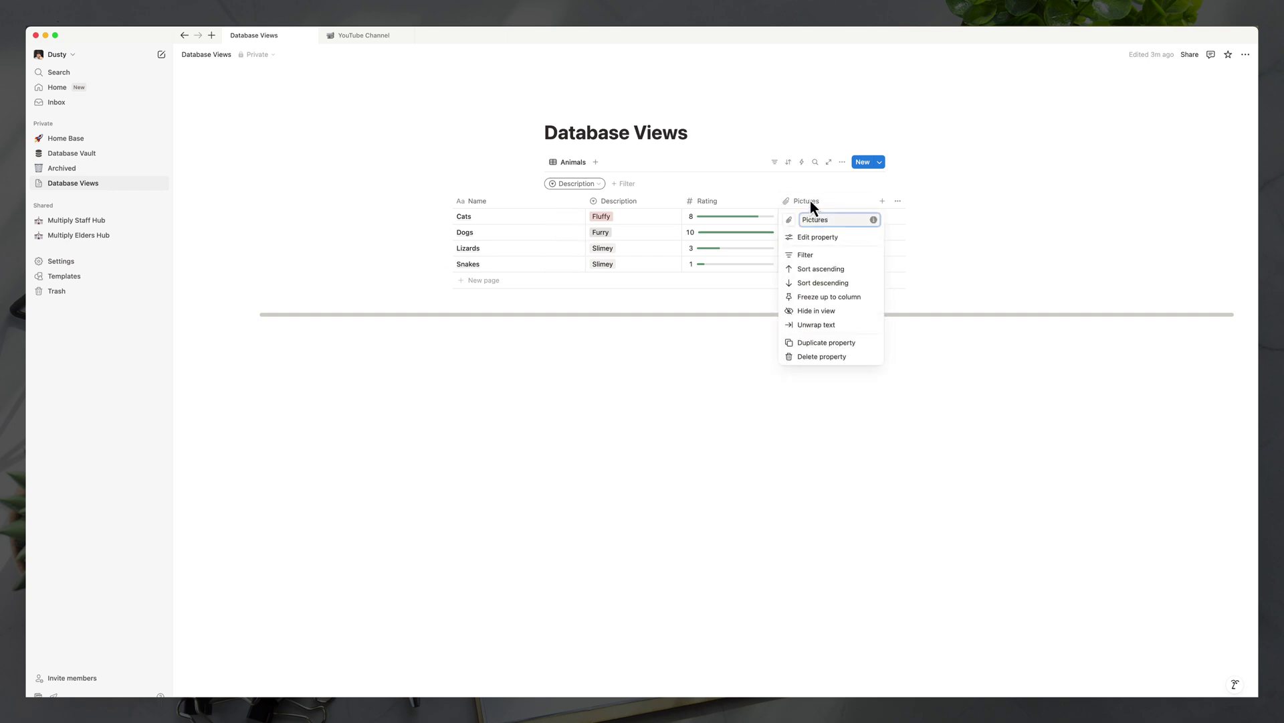
{"action": "left_click", "coordinate": [823, 311]}
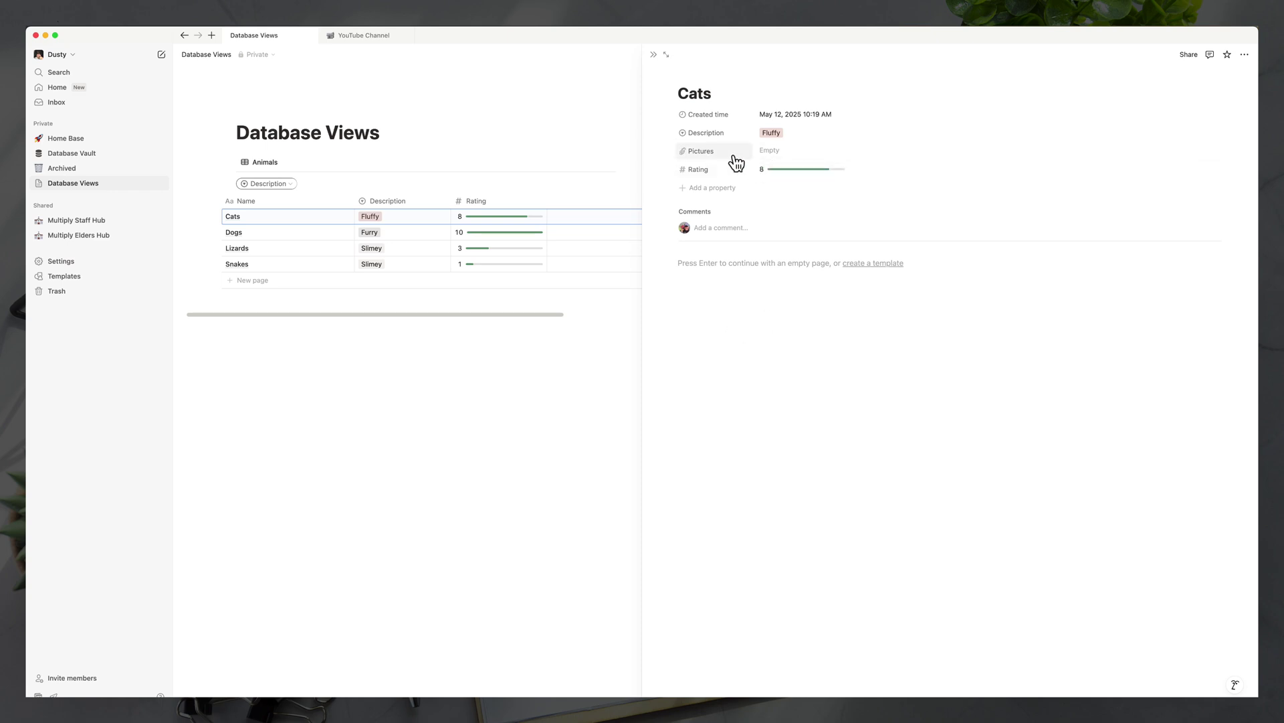
Upload FELV-cat.jpg from Downloads to the Pictures property of the Cats page.
{"action": "left_click", "coordinate": [773, 153]}
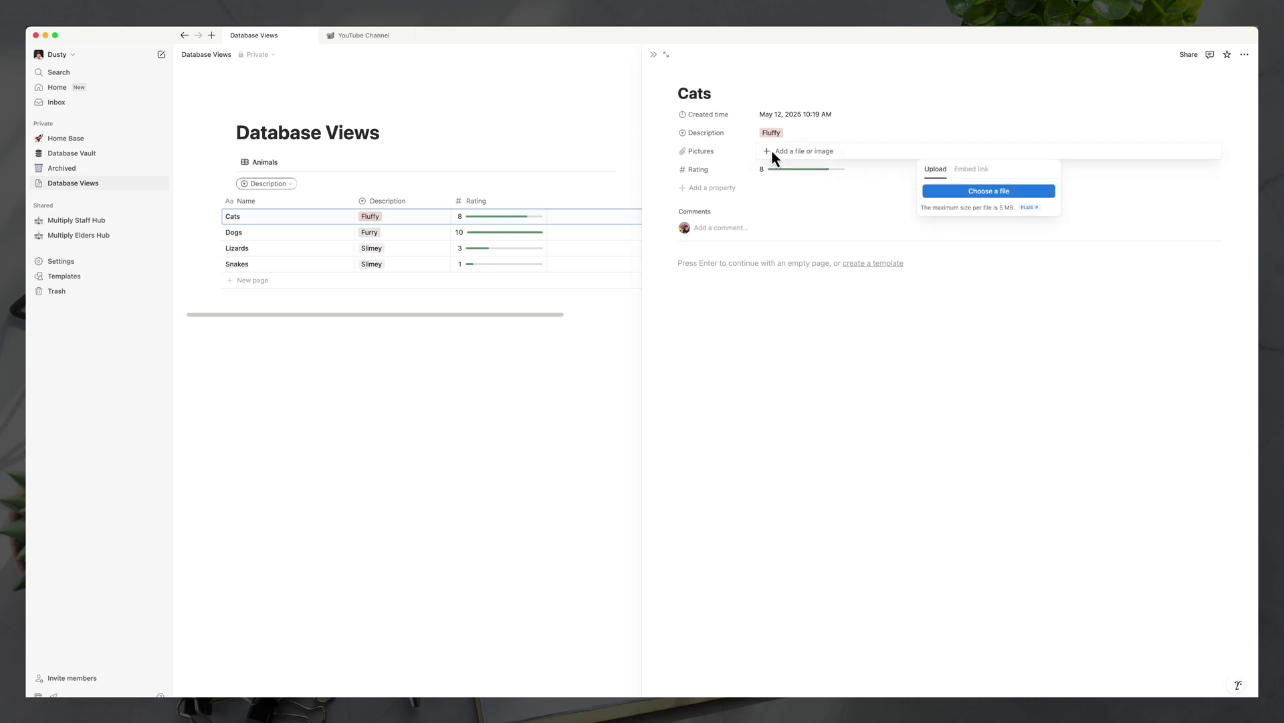
{"action": "left_click", "coordinate": [964, 194]}
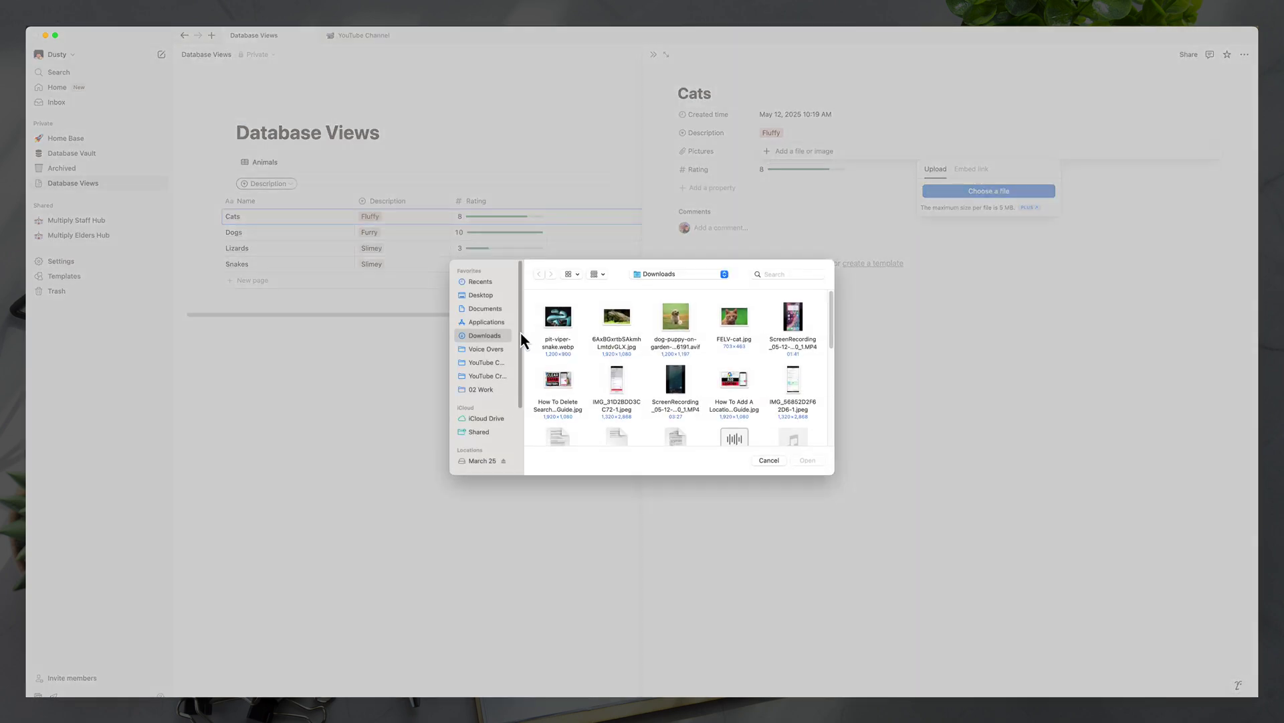
{"action": "left_click", "coordinate": [735, 338]}
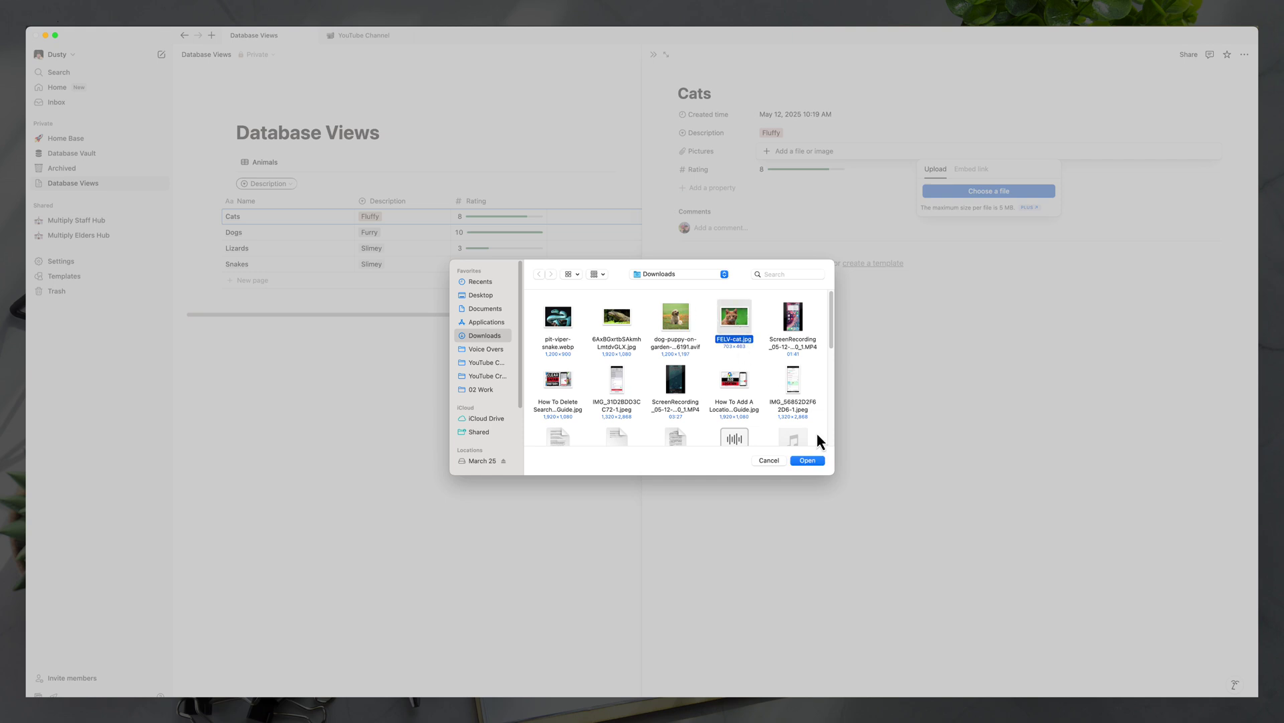
{"action": "left_click", "coordinate": [814, 462]}
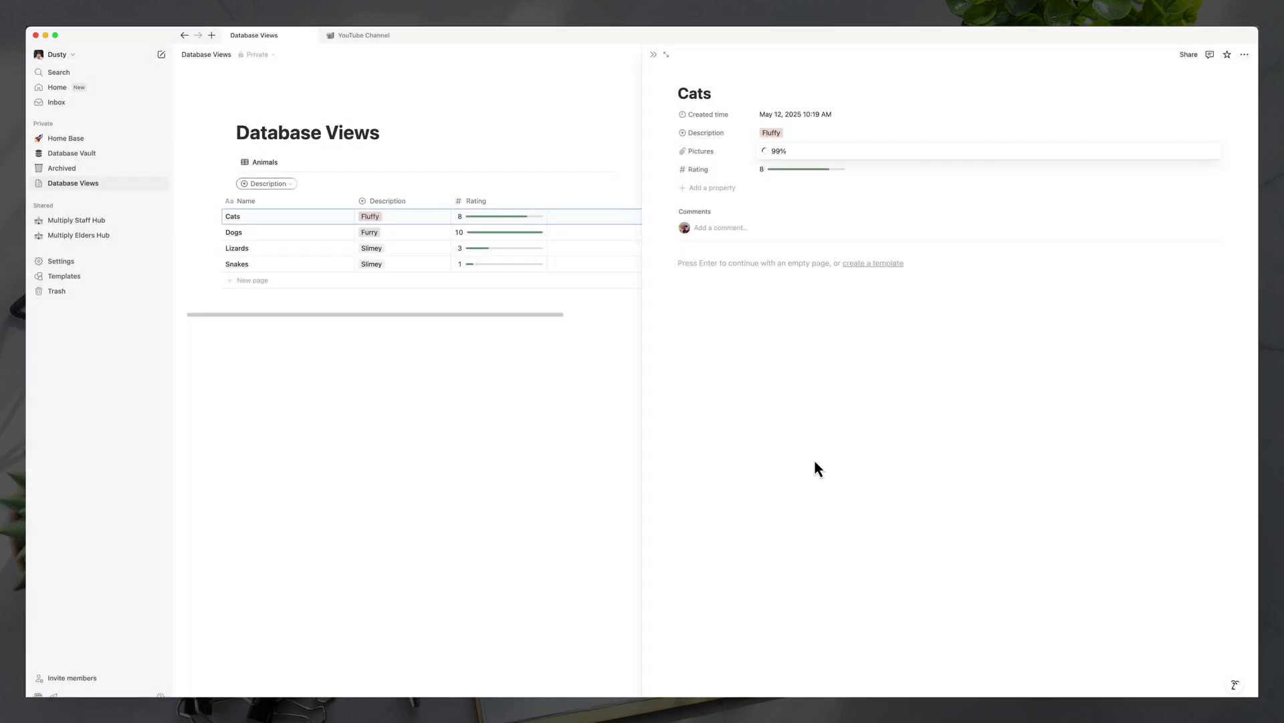
{"action": "left_click", "coordinate": [812, 456]}
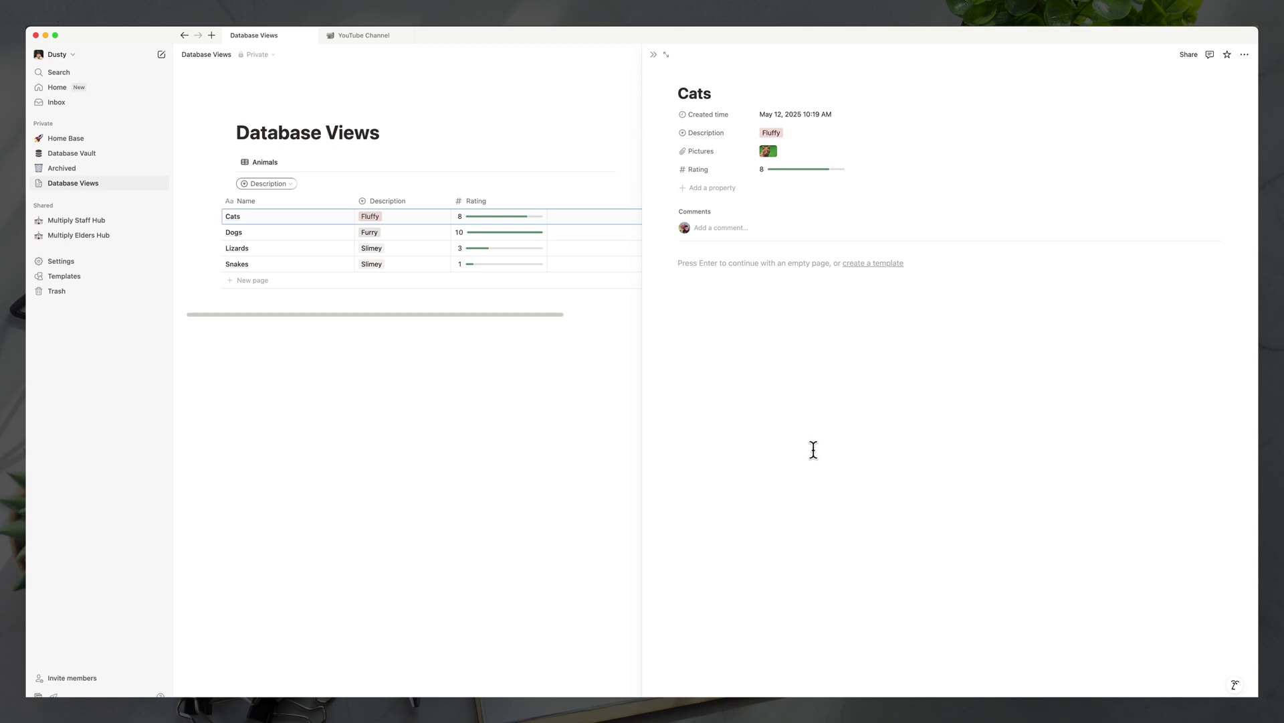
{"action": "left_click", "coordinate": [814, 450]}
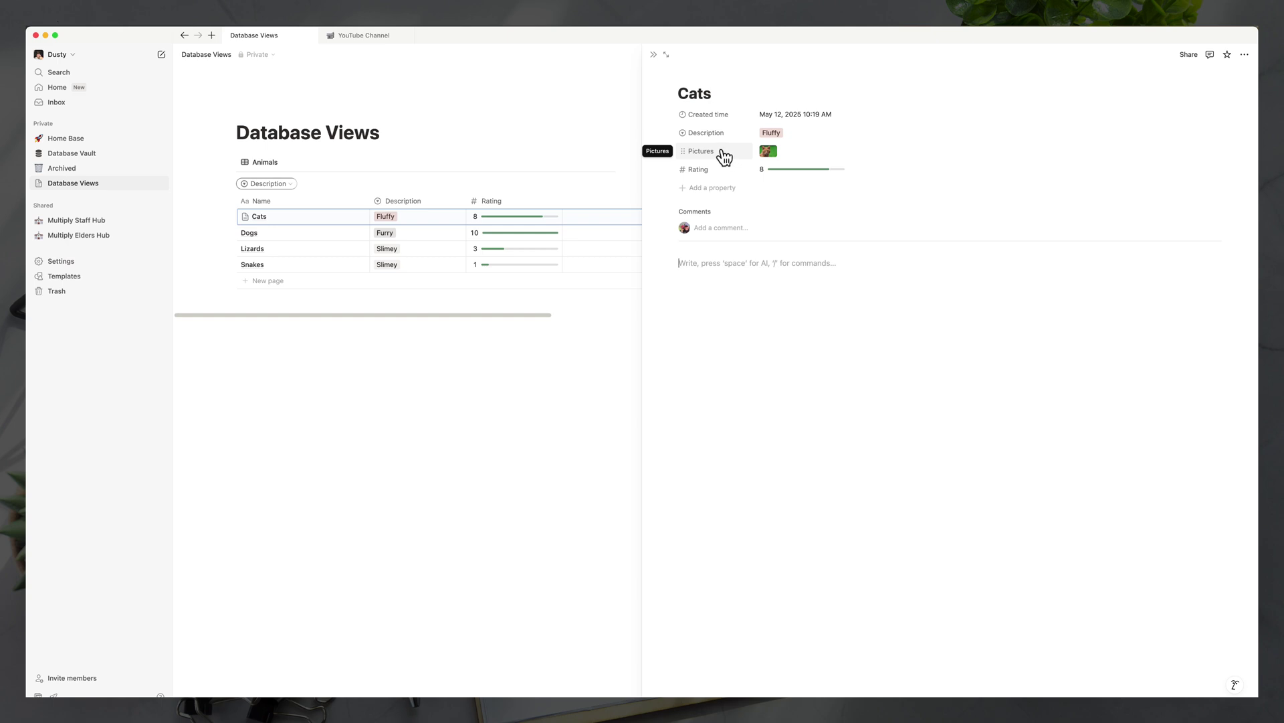
{"action": "mouse_move", "coordinate": [721, 155]}
{"action": "left_mouse_down"}
{"action": "mouse_move", "coordinate": [725, 181]}
{"action": "mouse_move", "coordinate": [725, 123]}
{"action": "mouse_move", "coordinate": [718, 175]}
{"action": "left_mouse_up"}
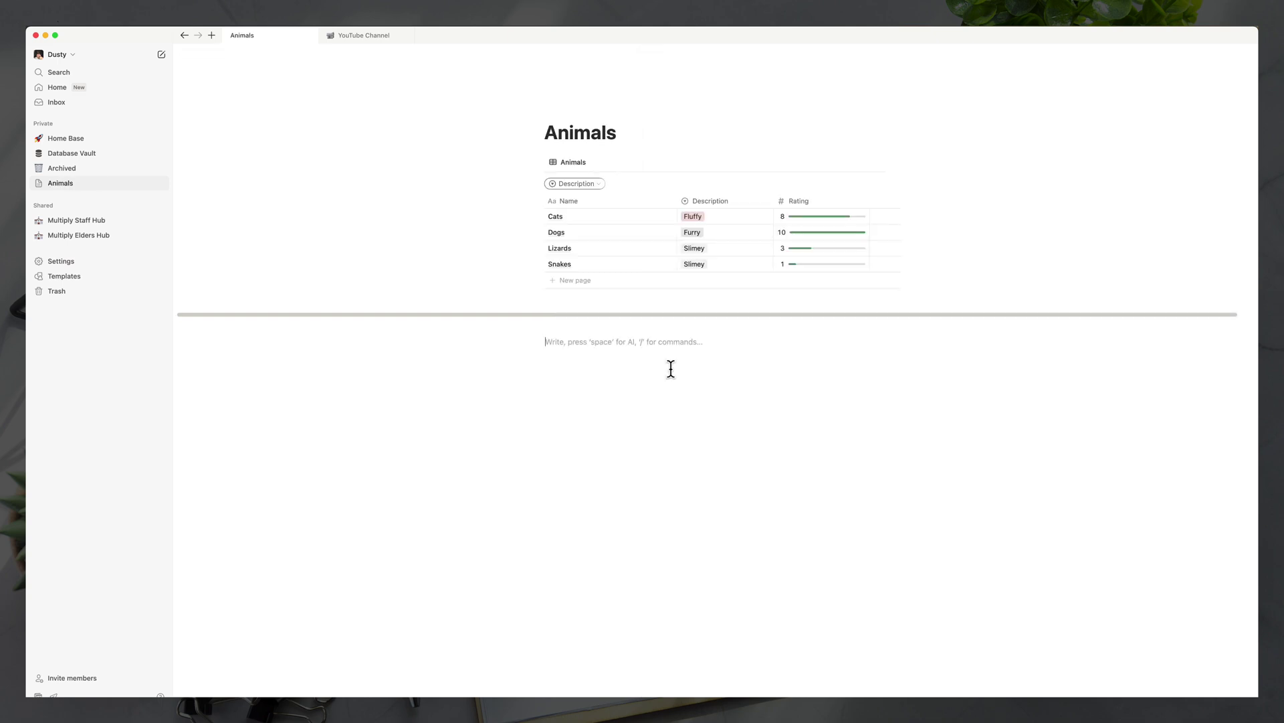
Insert an inline database below the Animals table, linked to the existing Animals database with a new table view.
{"action": "type", "text": "/"}
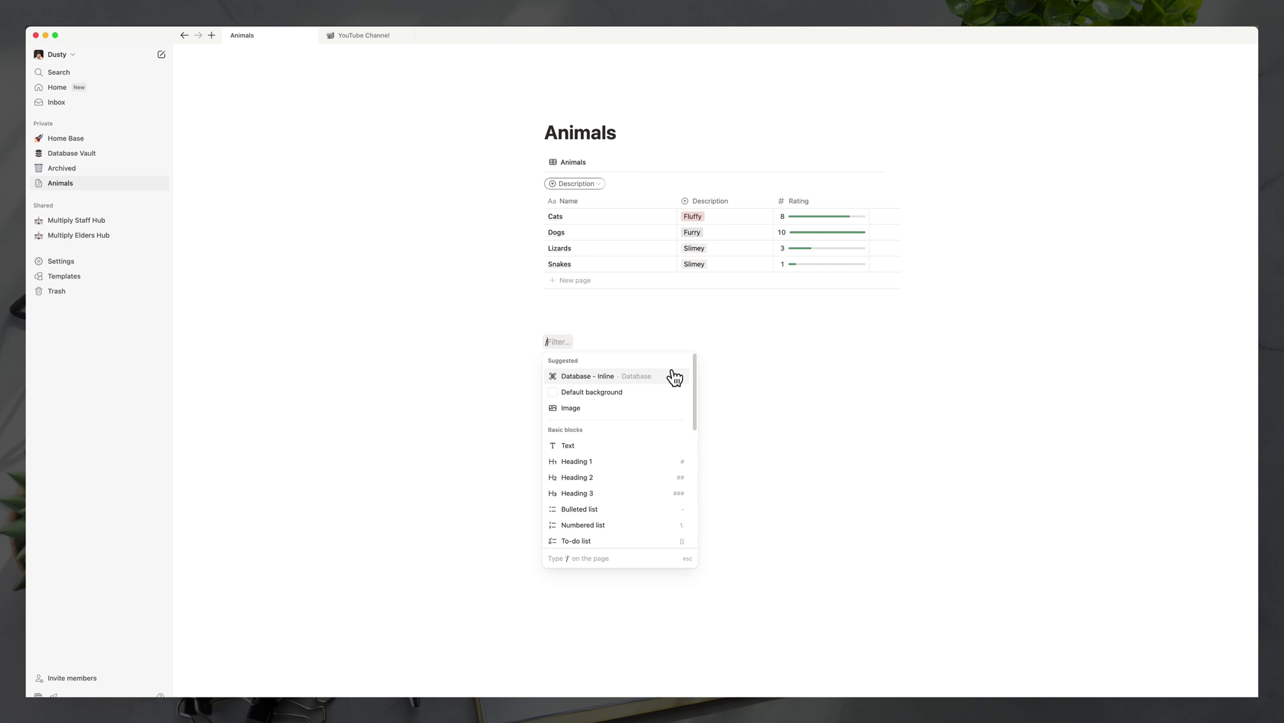
{"action": "left_click", "coordinate": [589, 375]}
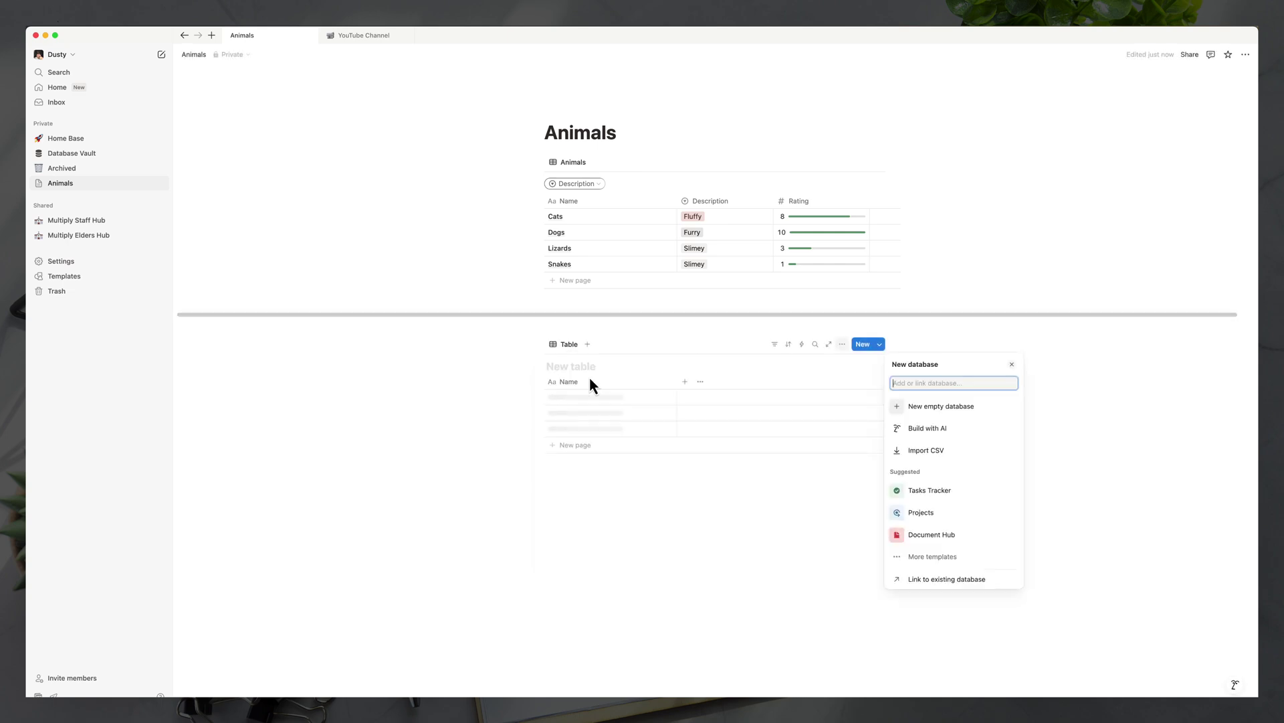
{"action": "type", "text": "anim"}
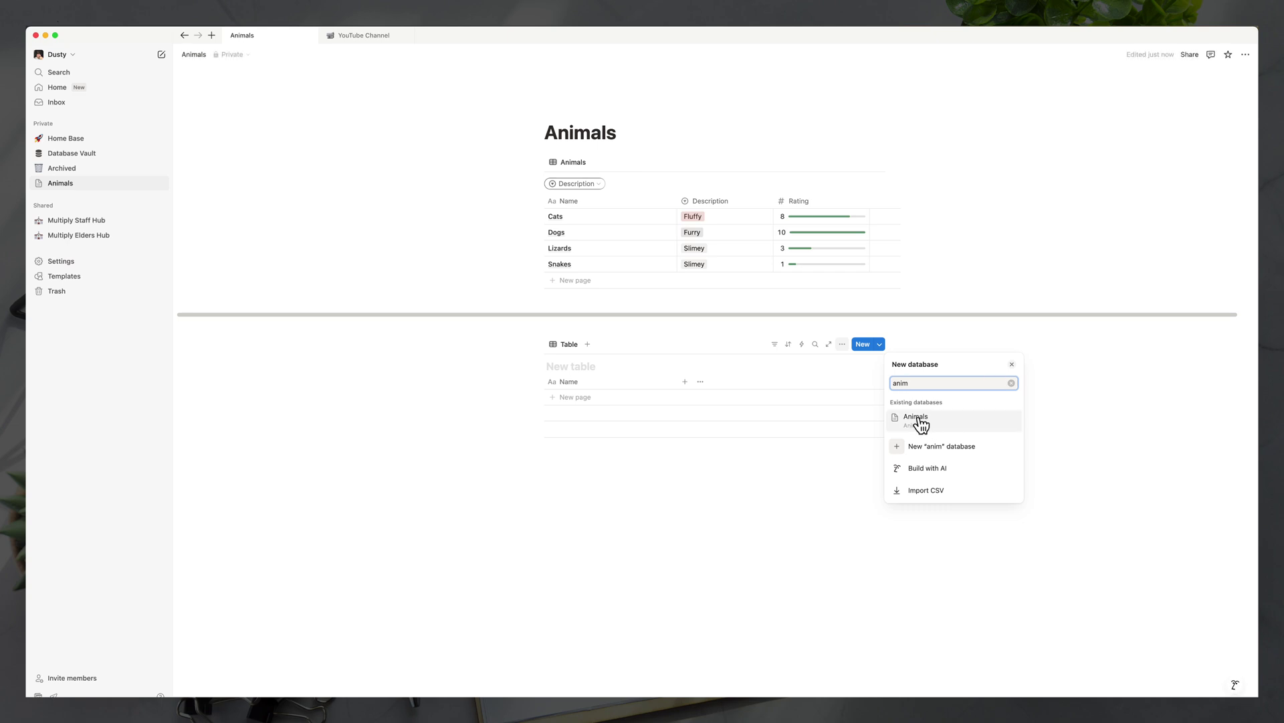
{"action": "left_click", "coordinate": [918, 418]}
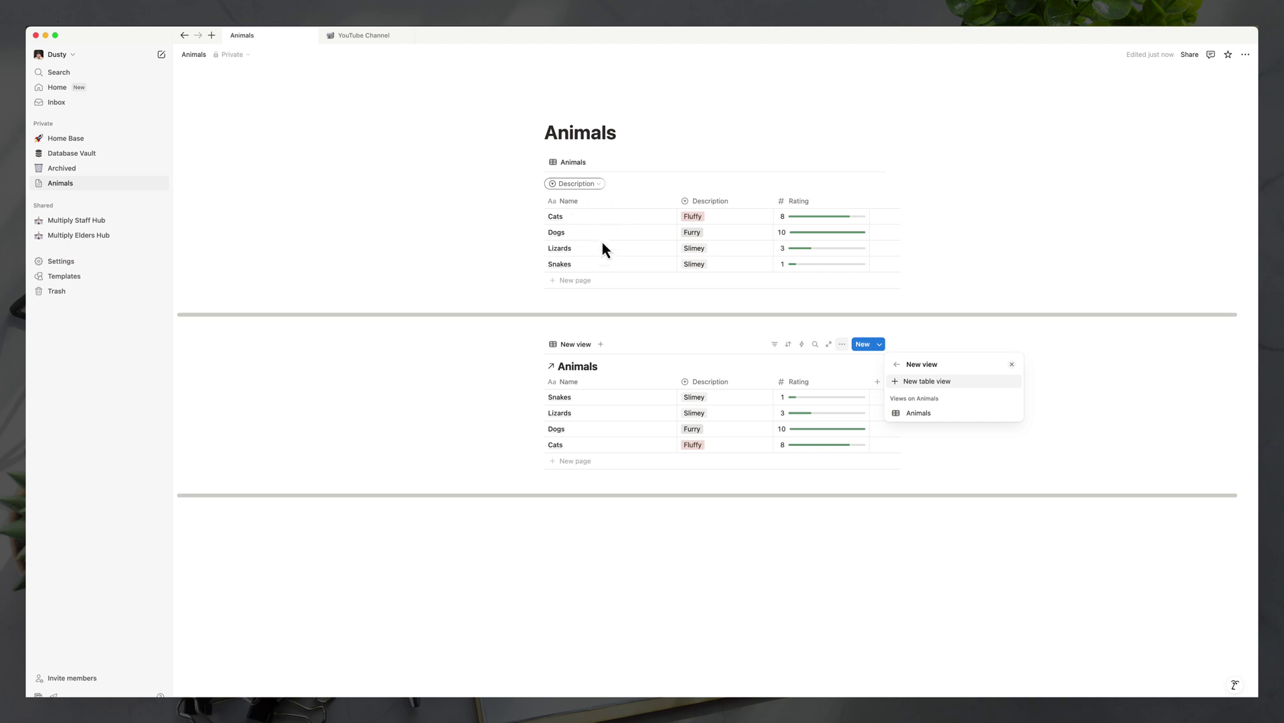
{"action": "key", "text": "Return"}
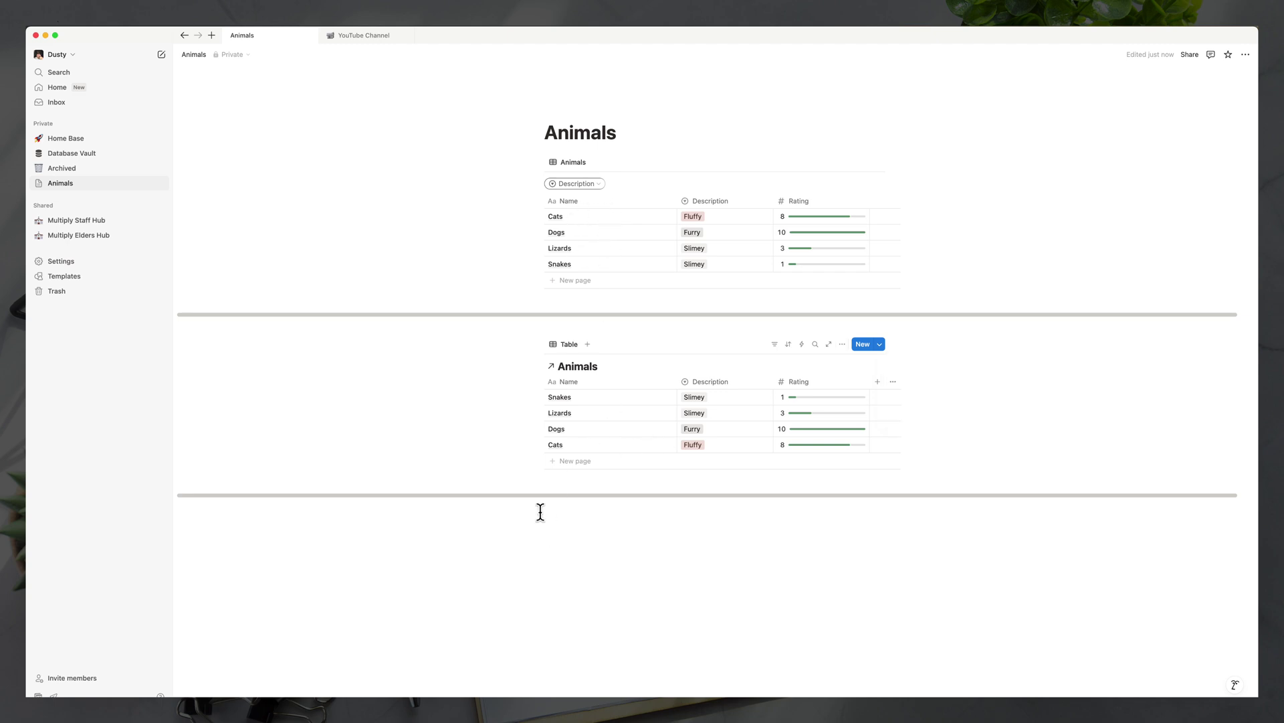
Change the layout of the linked Animals view to Gallery.
{"action": "left_click", "coordinate": [563, 346]}
{"action": "left_click", "coordinate": [578, 376]}
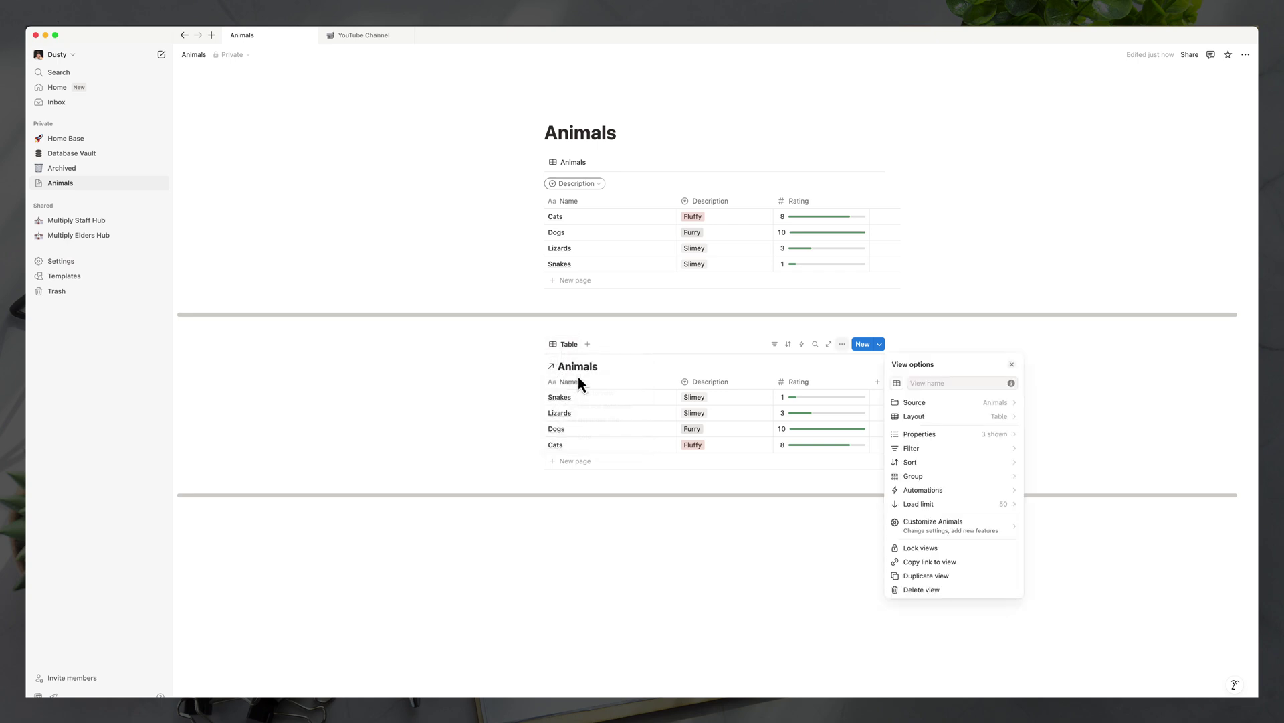
{"action": "left_click", "coordinate": [930, 417]}
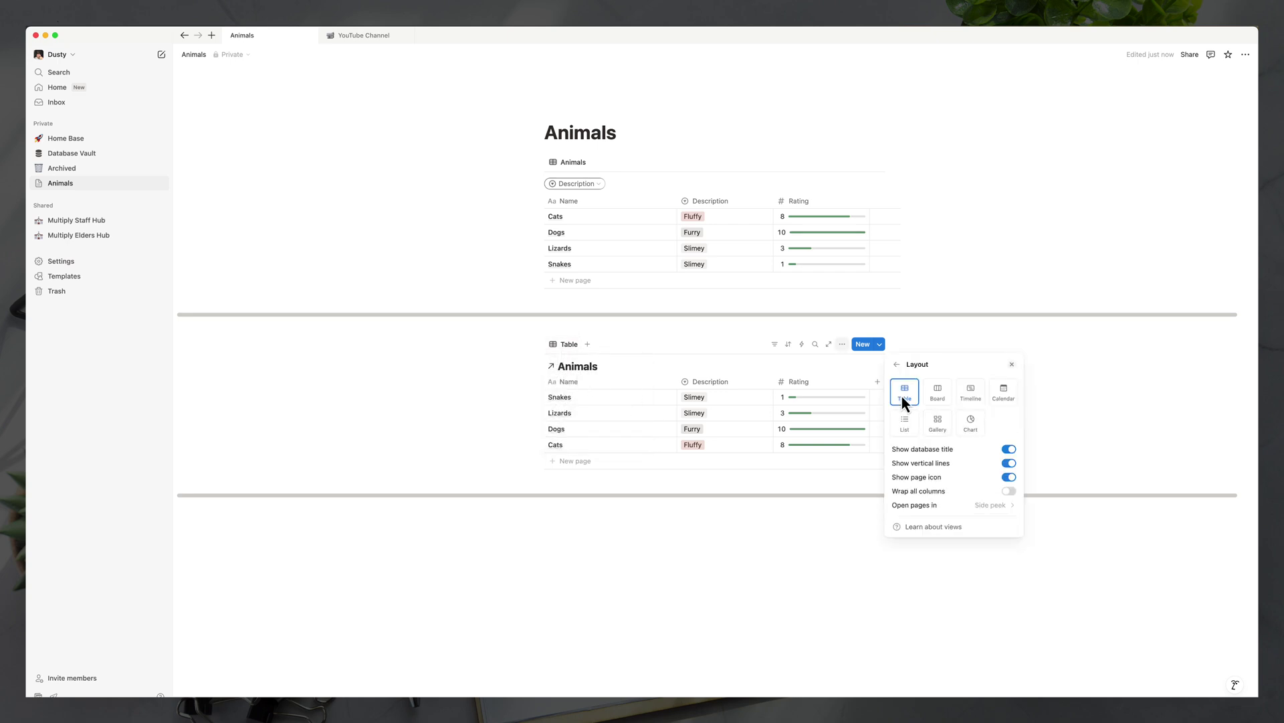
{"action": "left_click", "coordinate": [942, 432]}
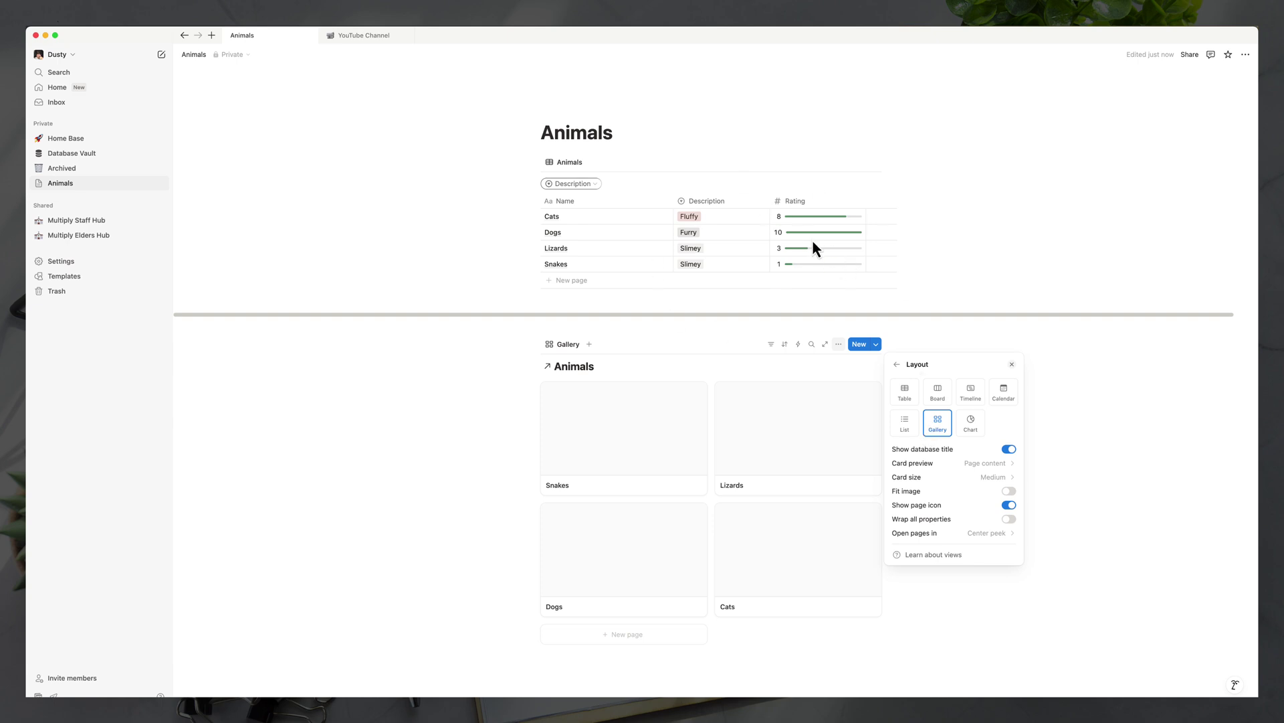
Set the gallery's card preview to the Pictures property.
{"action": "left_click", "coordinate": [934, 479]}
{"action": "left_click", "coordinate": [928, 510]}
{"action": "left_click", "coordinate": [944, 466]}
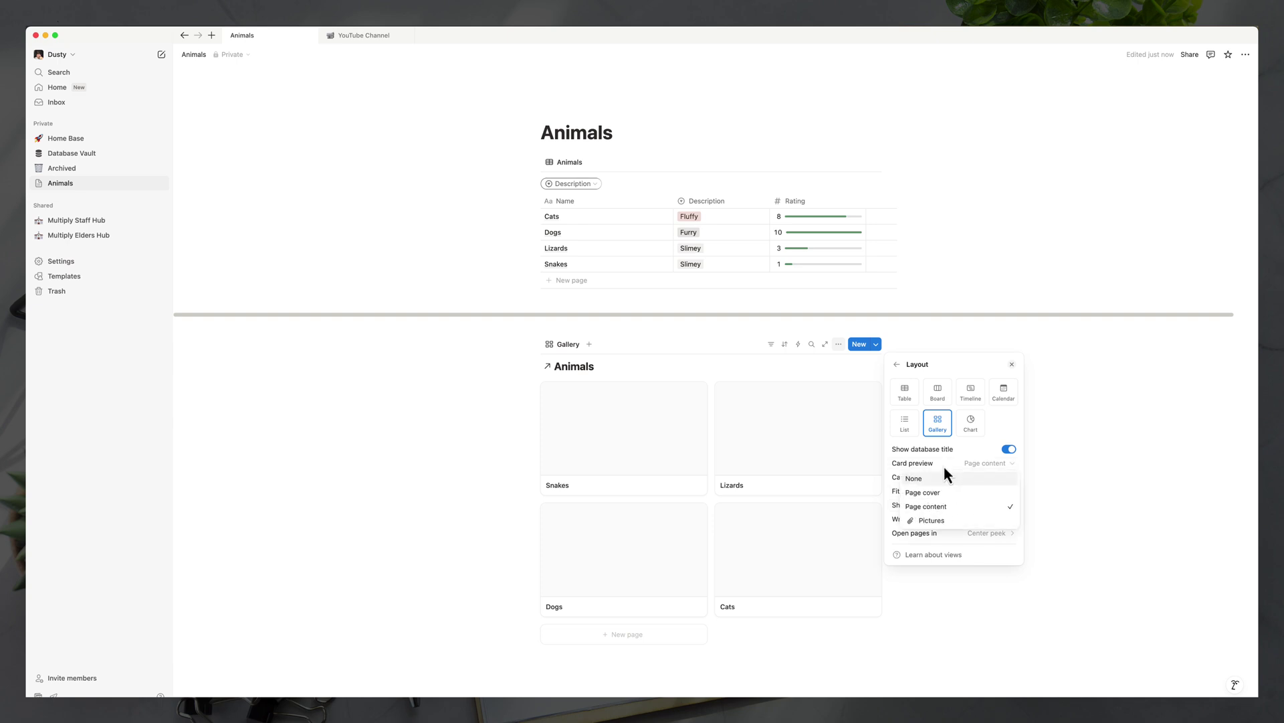
{"action": "left_click", "coordinate": [937, 521]}
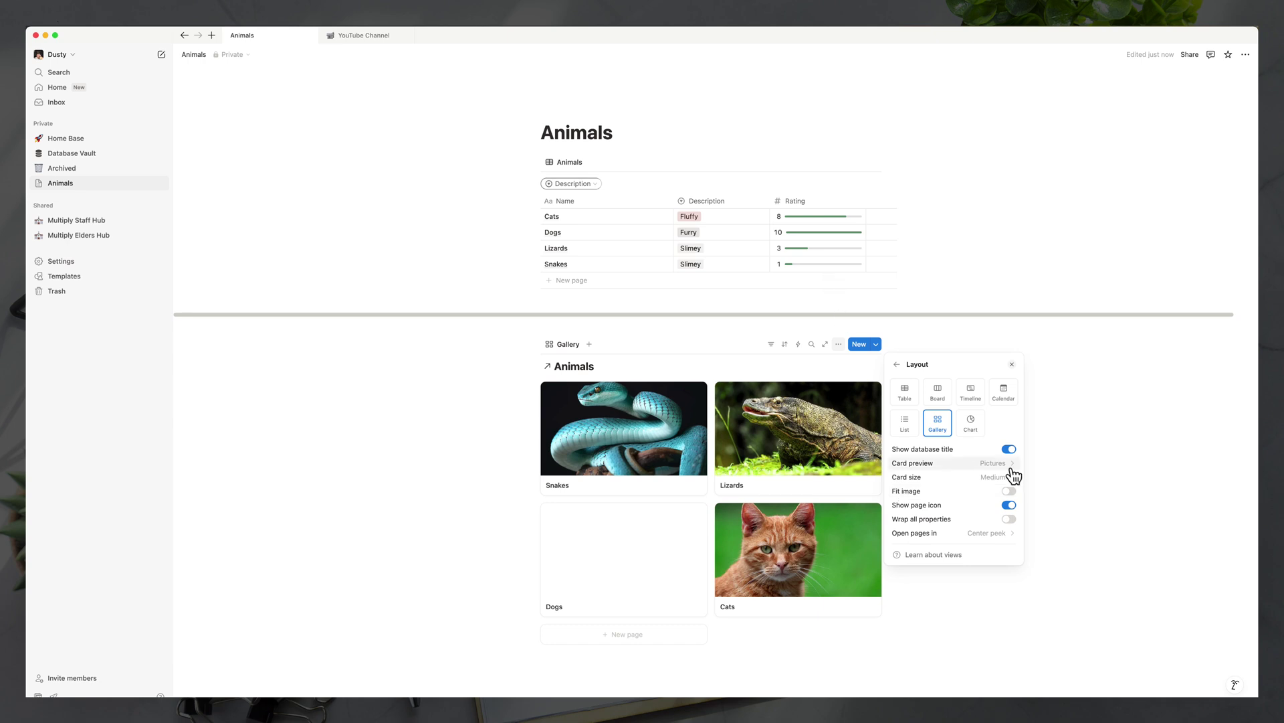
Try the Small card size on the gallery, and set the card size to Large.
{"action": "left_click", "coordinate": [986, 479]}
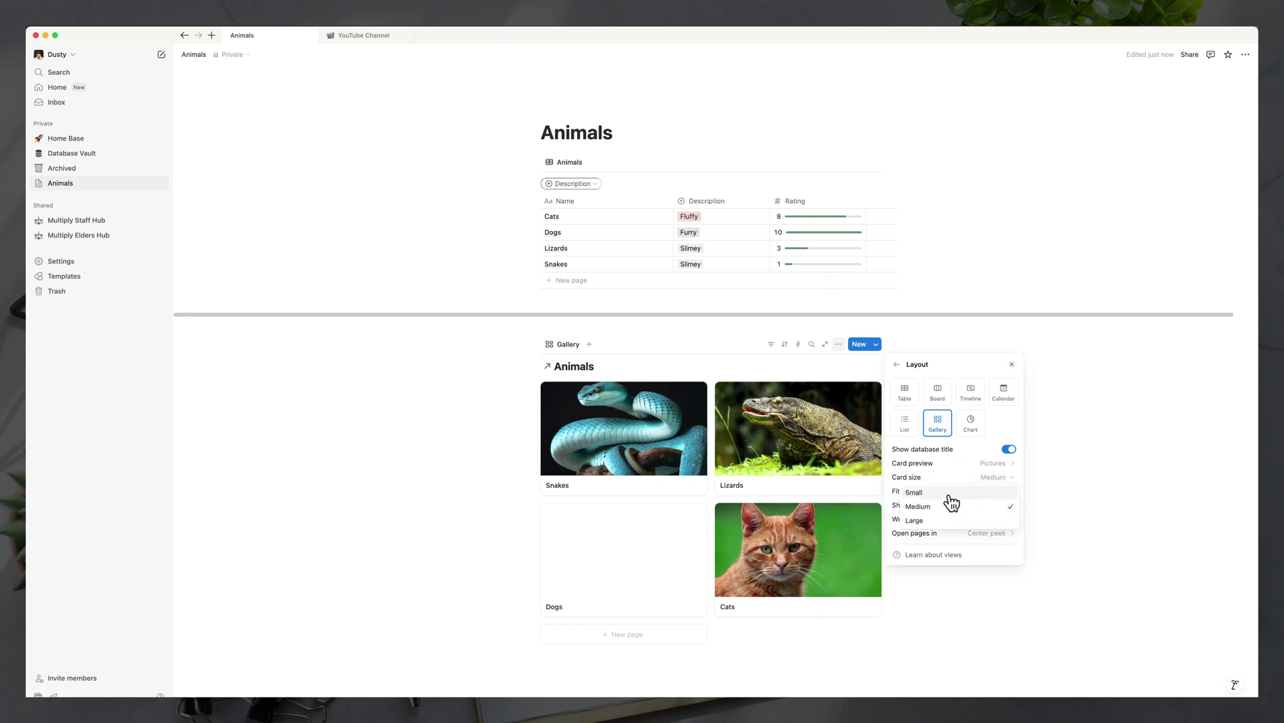
{"action": "left_click", "coordinate": [953, 490]}
{"action": "left_click", "coordinate": [987, 479]}
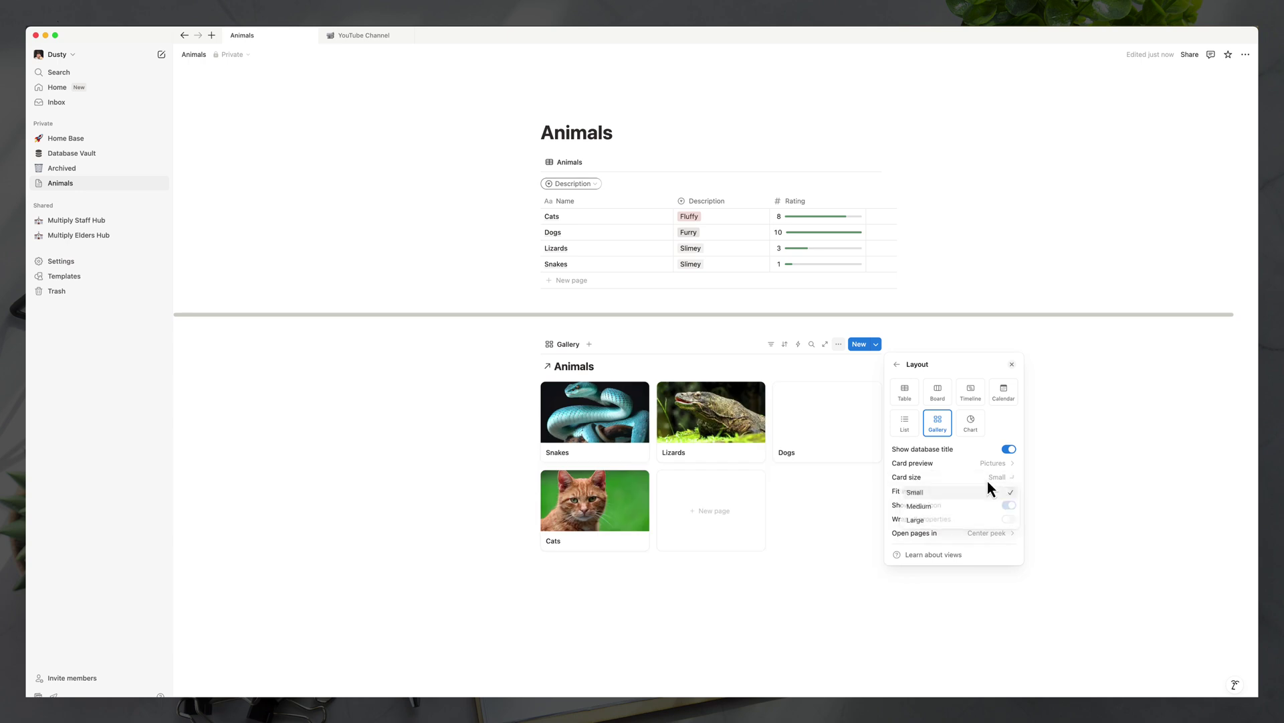
{"action": "left_click", "coordinate": [937, 519]}
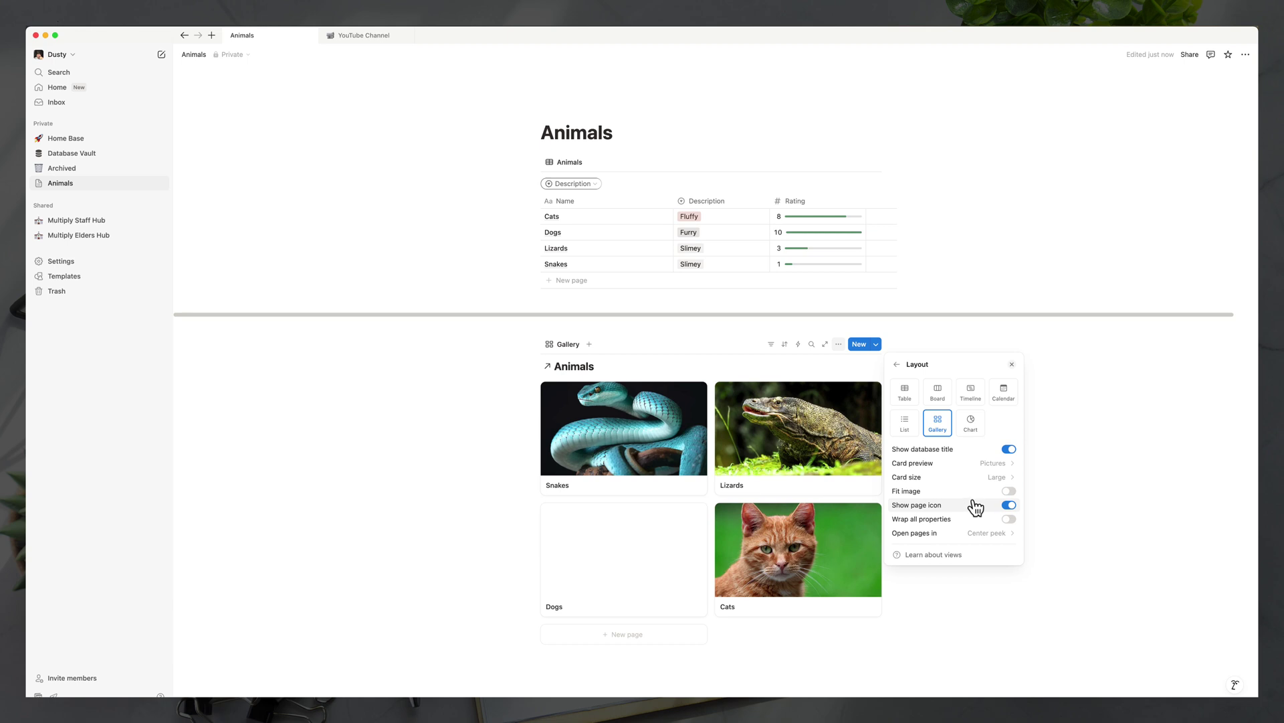
Set the gallery view's pages to open in Side peek.
{"action": "left_click", "coordinate": [945, 535]}
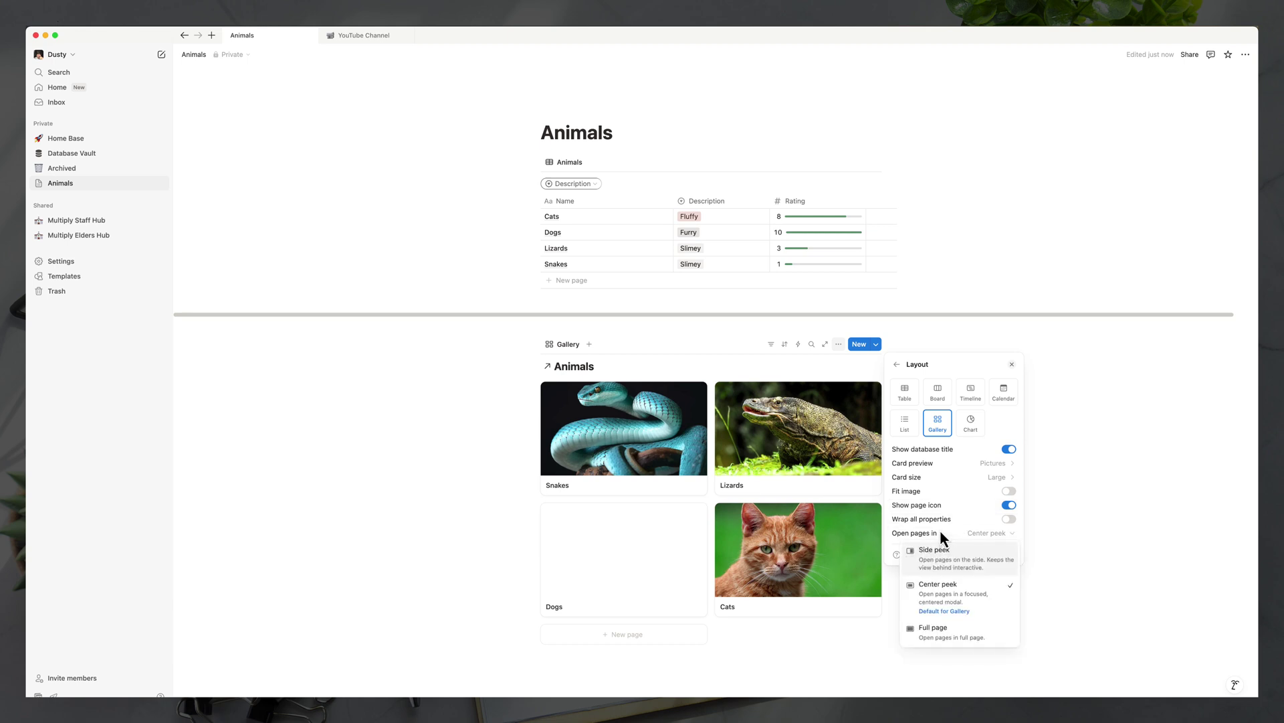
{"action": "left_click", "coordinate": [958, 560]}
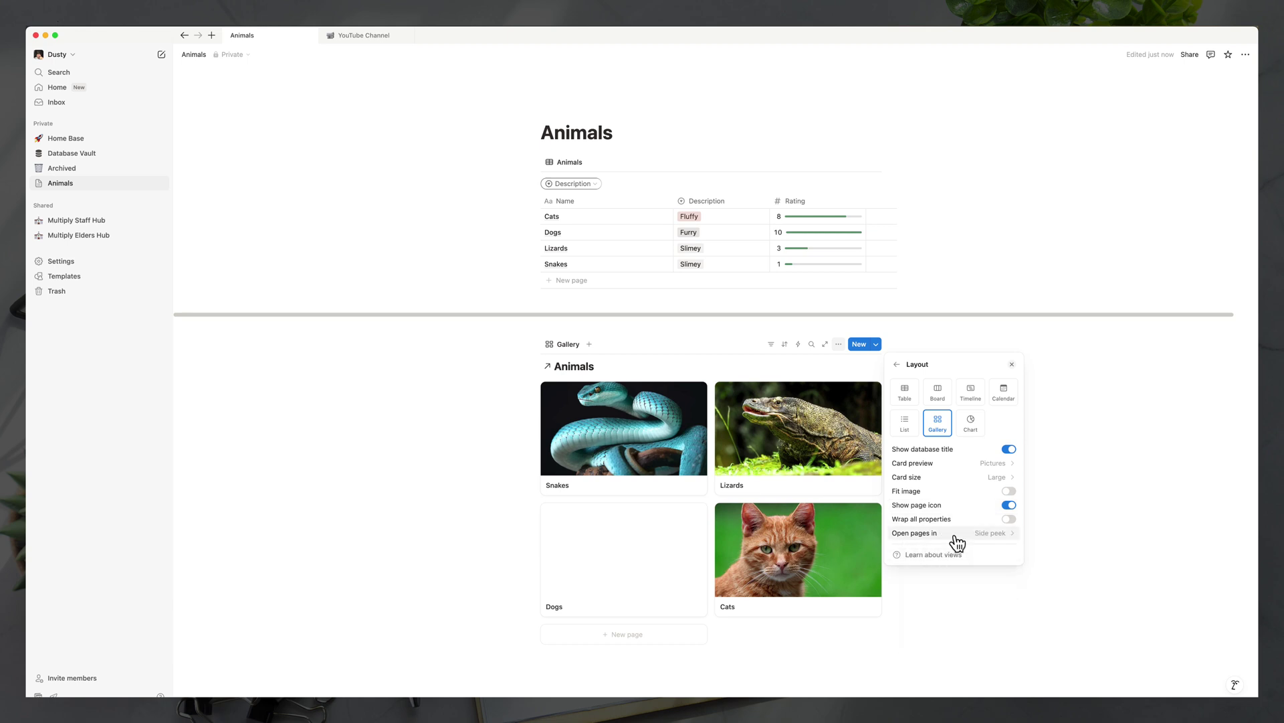
{"action": "left_click", "coordinate": [1175, 467]}
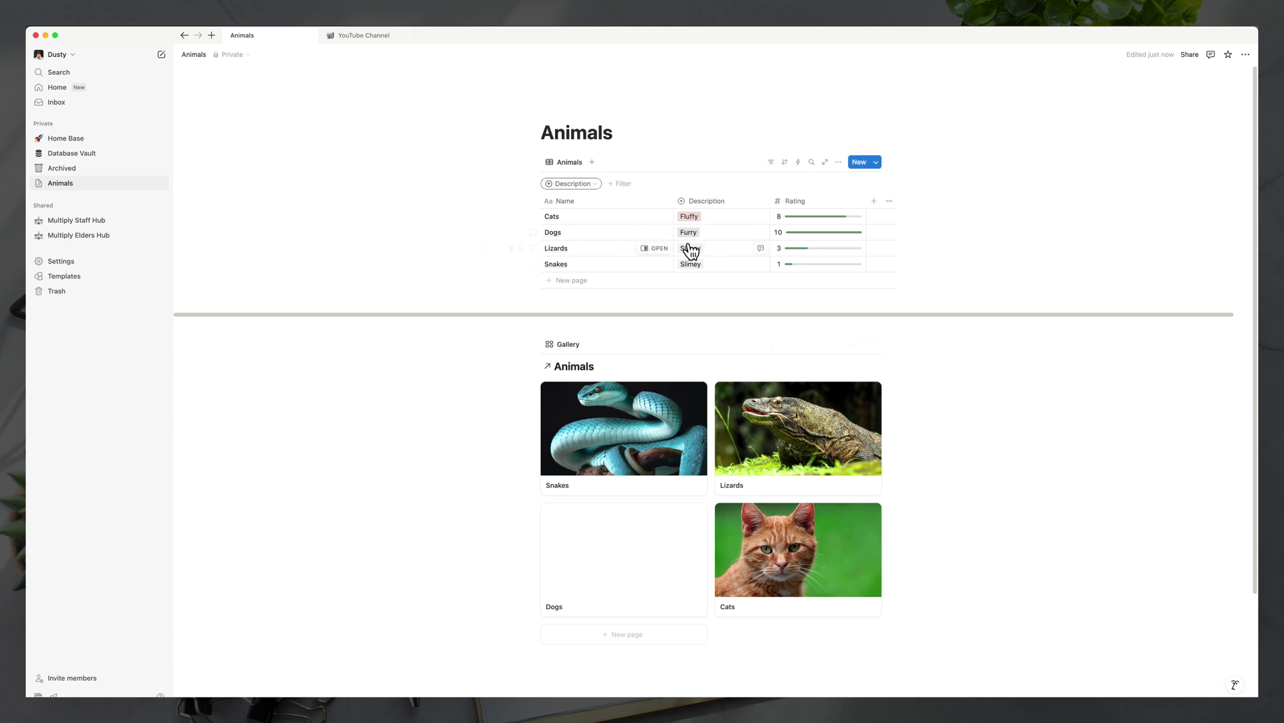
Start a new Relation property on the Animals table and examine the databases it can be related to.
{"action": "left_click", "coordinate": [838, 162]}
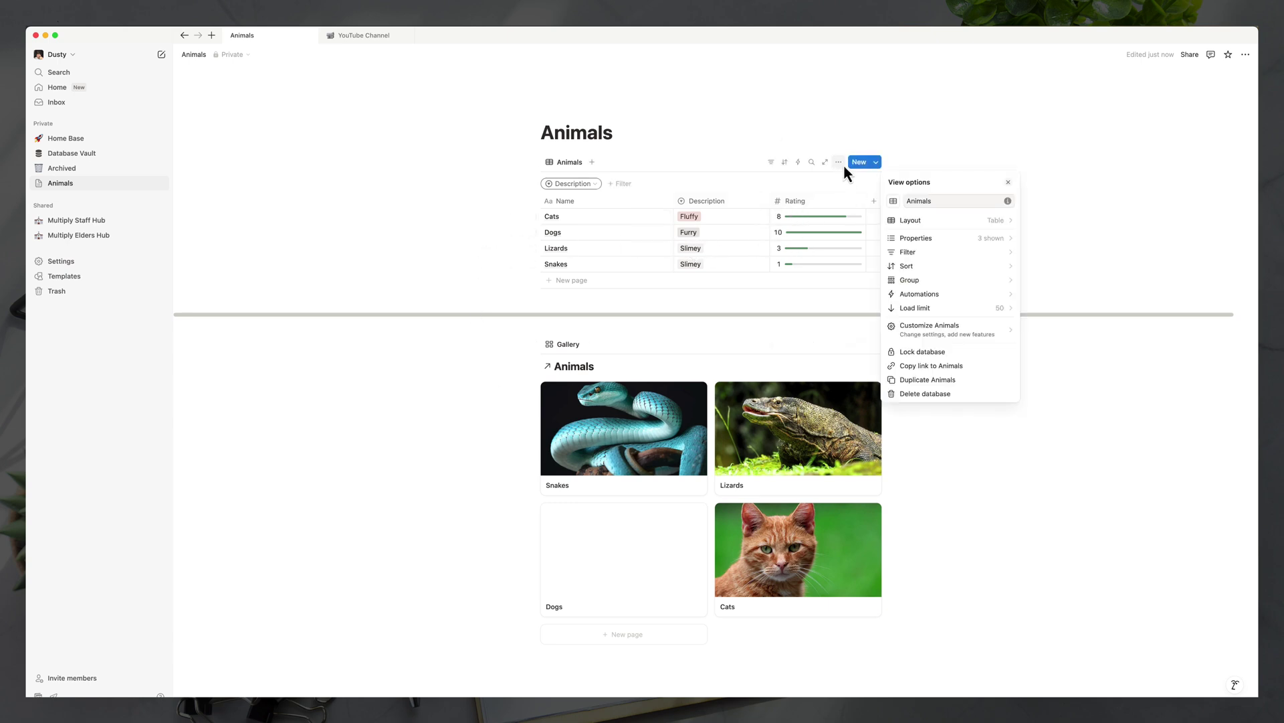
{"action": "left_click", "coordinate": [946, 231]}
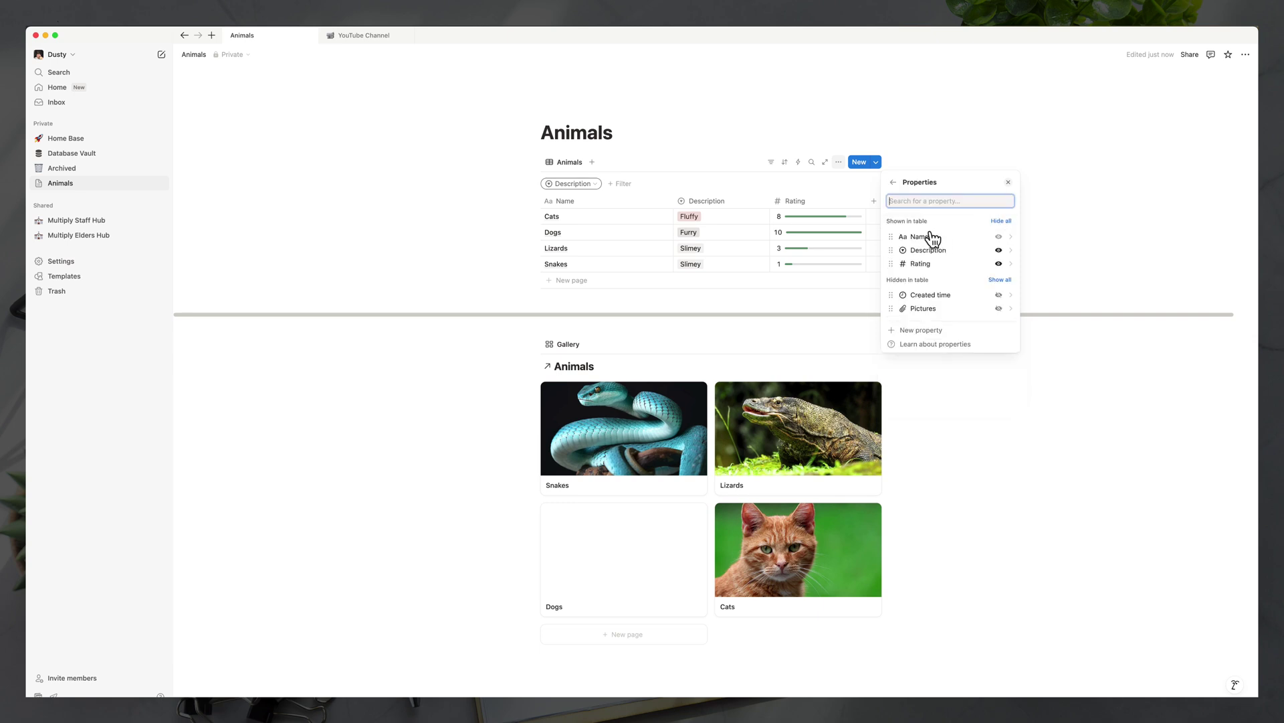
{"action": "left_click", "coordinate": [930, 330]}
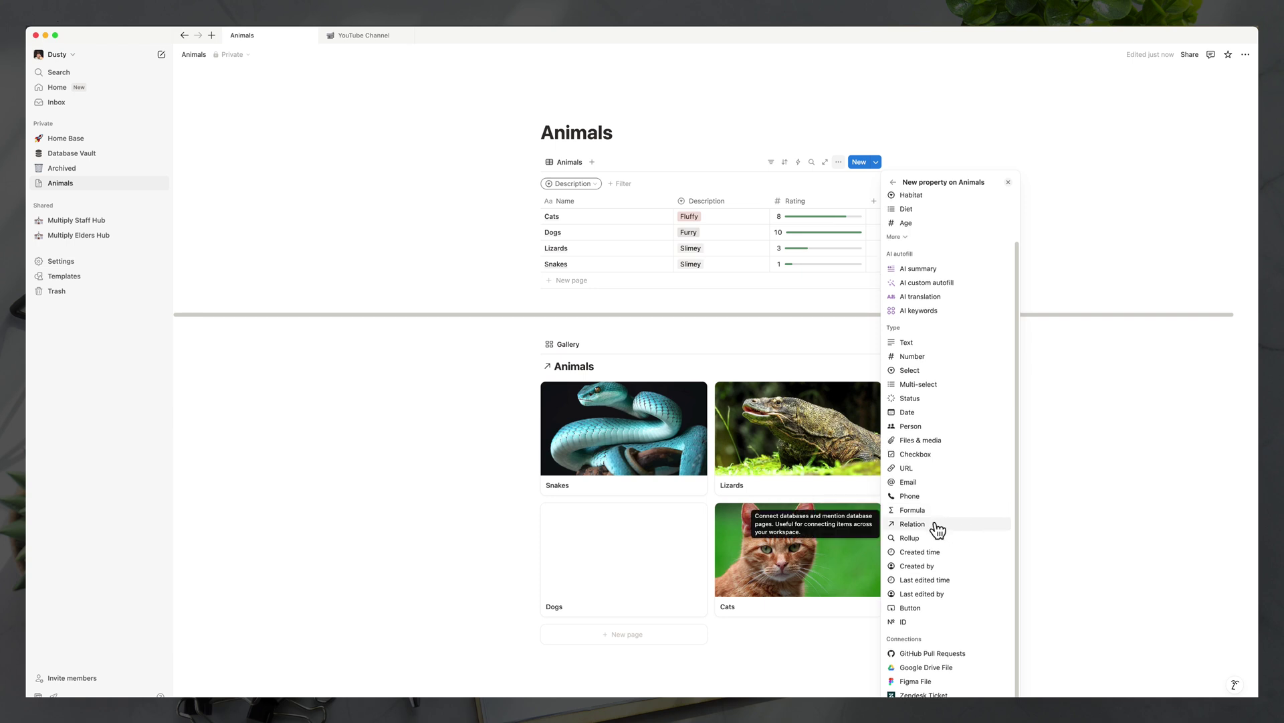
{"action": "left_click", "coordinate": [937, 529]}
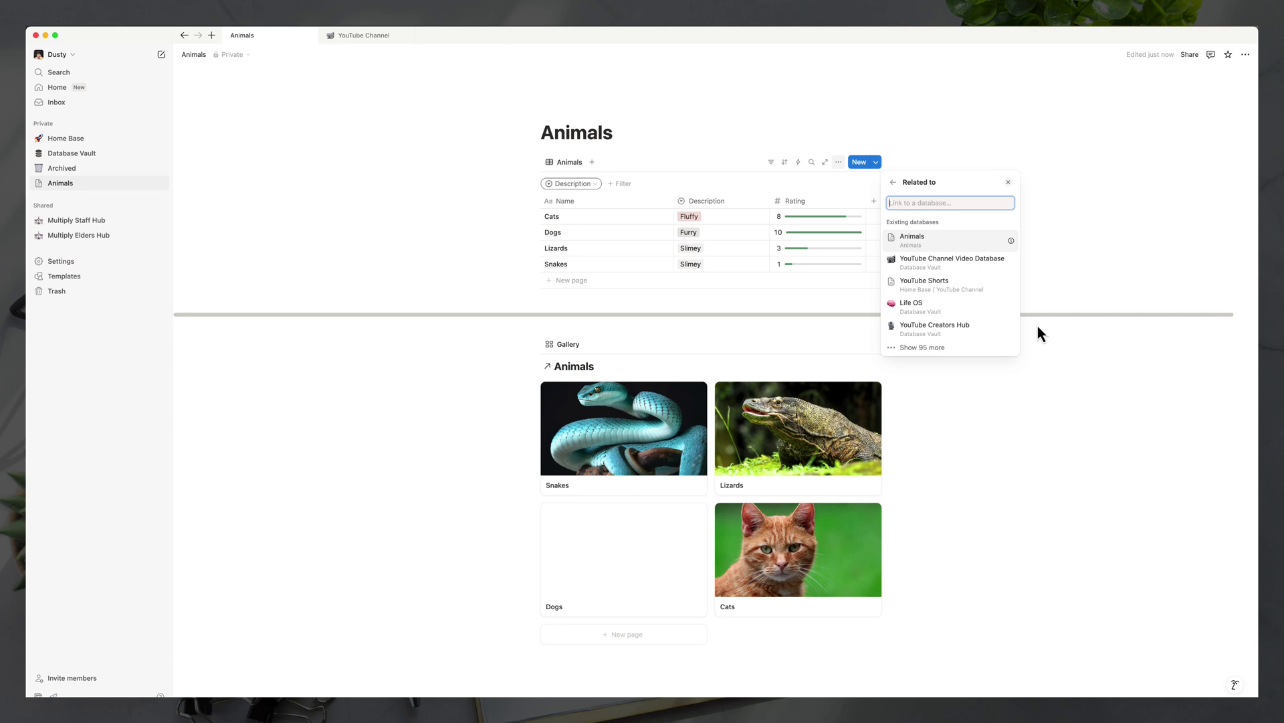
In the YouTube Channel page, open the Safari search history video, reveal its hidden properties and view the YouTube Shorts relation choices.
{"action": "left_click", "coordinate": [346, 38]}
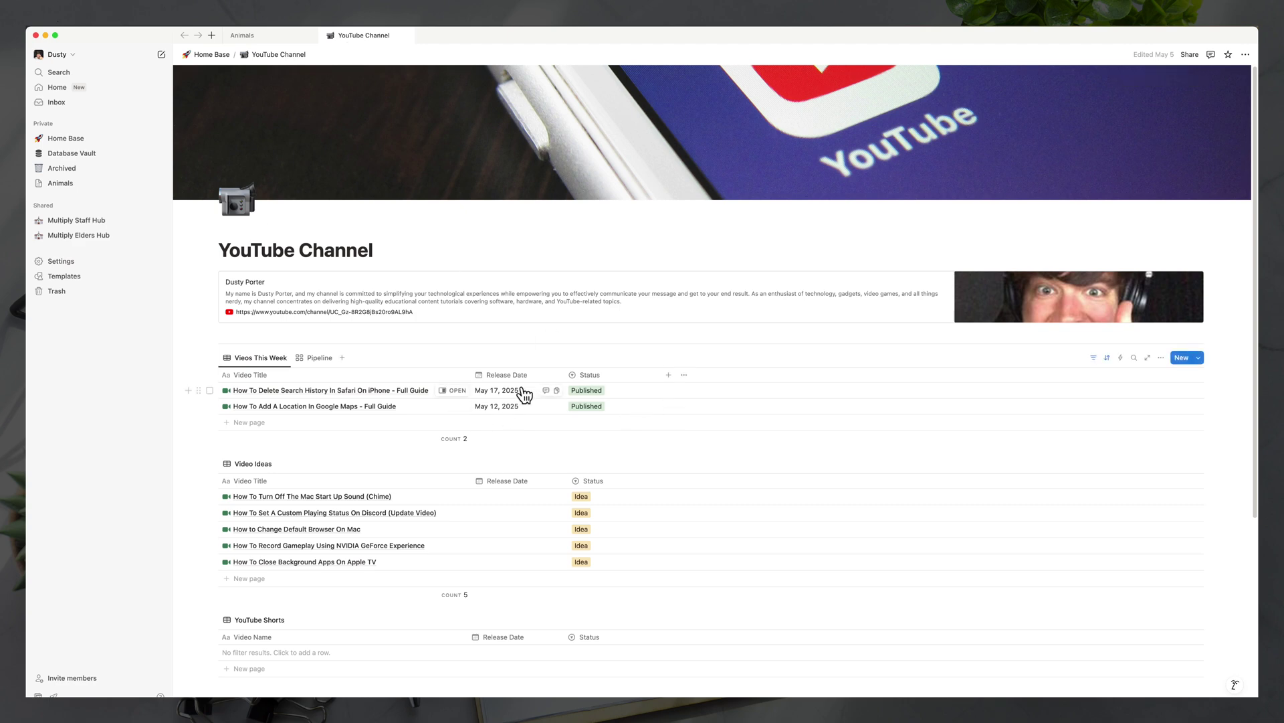
{"action": "left_click", "coordinate": [454, 392]}
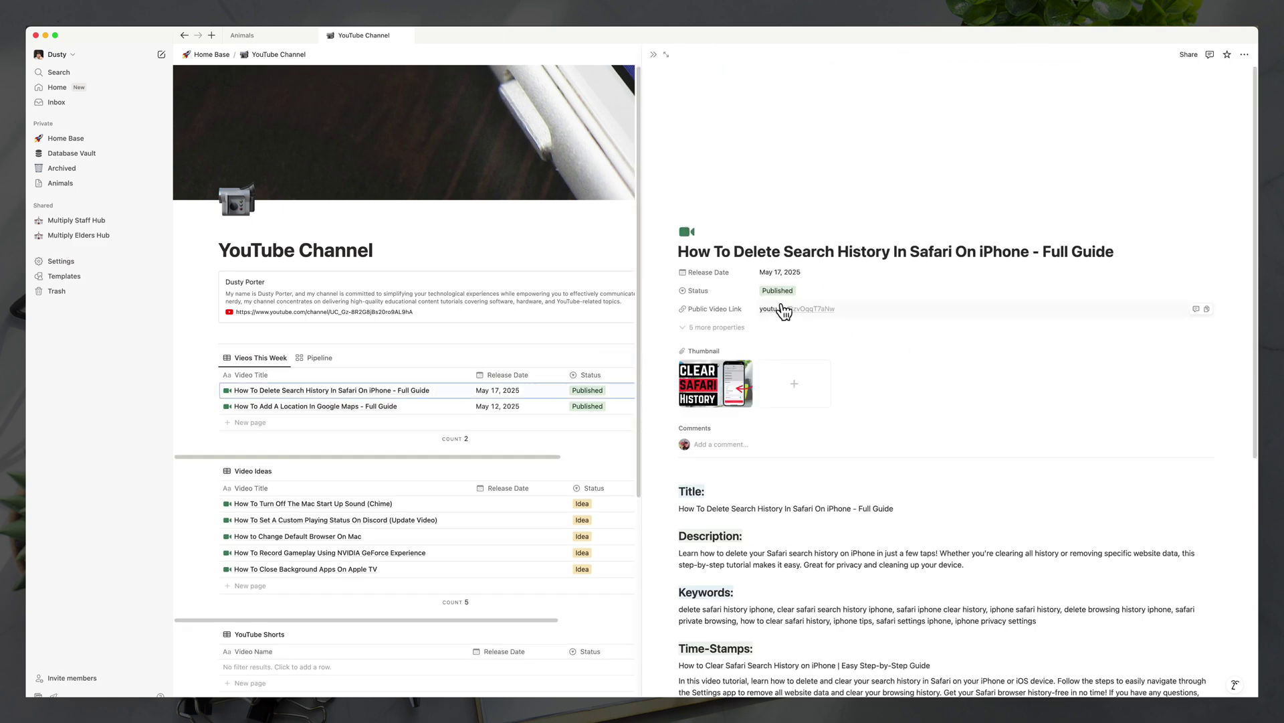
{"action": "left_click", "coordinate": [715, 327]}
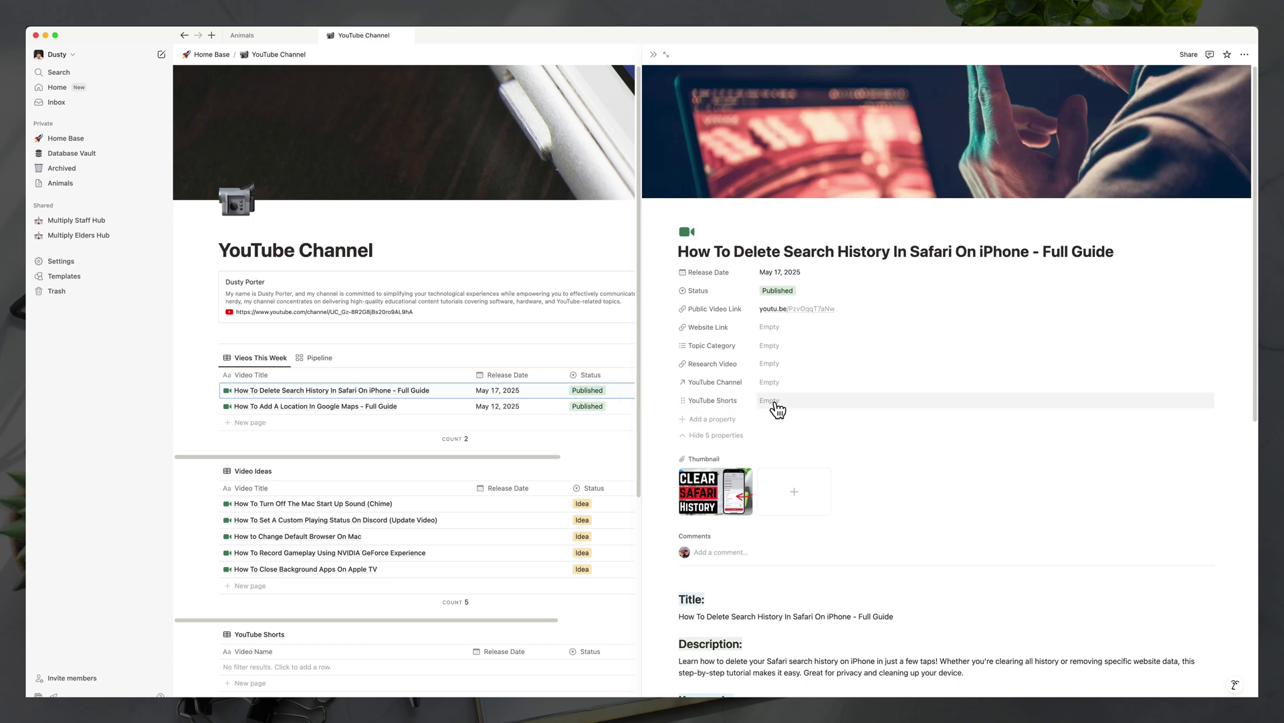
{"action": "left_click", "coordinate": [802, 400]}
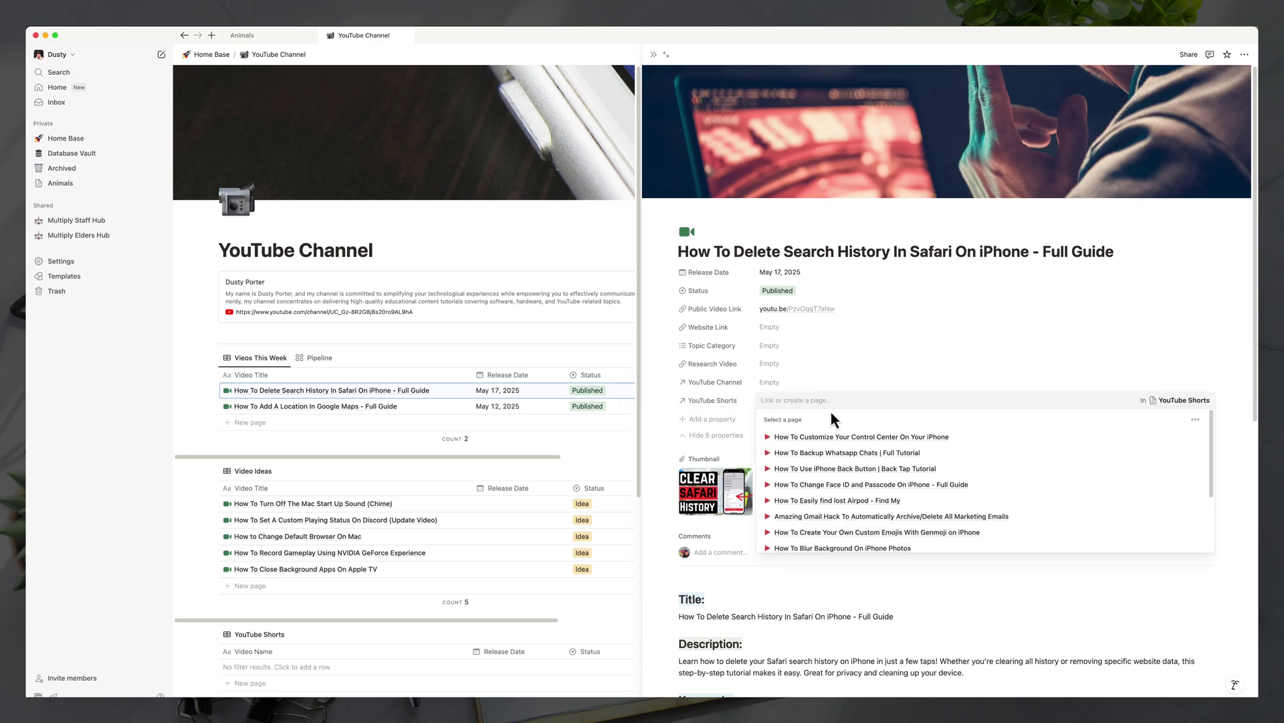
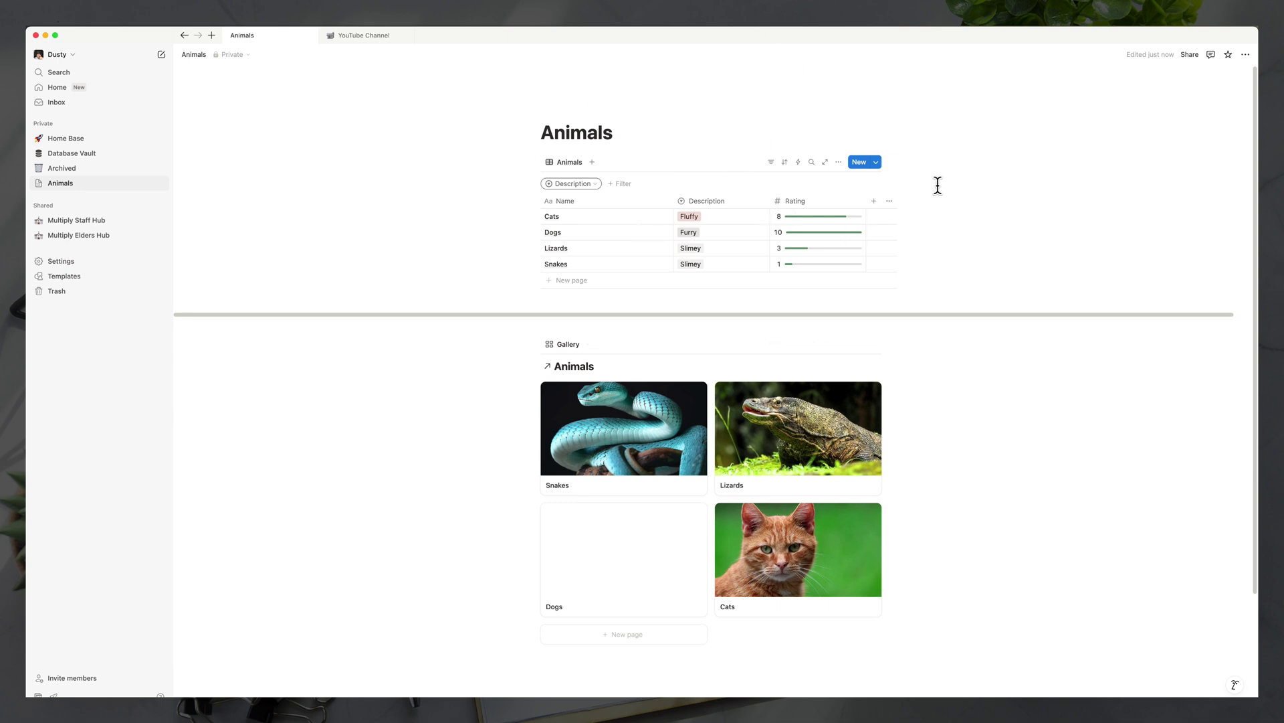
Create an Animals template titled Animal Name with headings Animal Habitat, Animal Species and Animal Food, and give it a see-no-evil monkey emoji icon.
{"action": "left_click", "coordinate": [877, 164]}
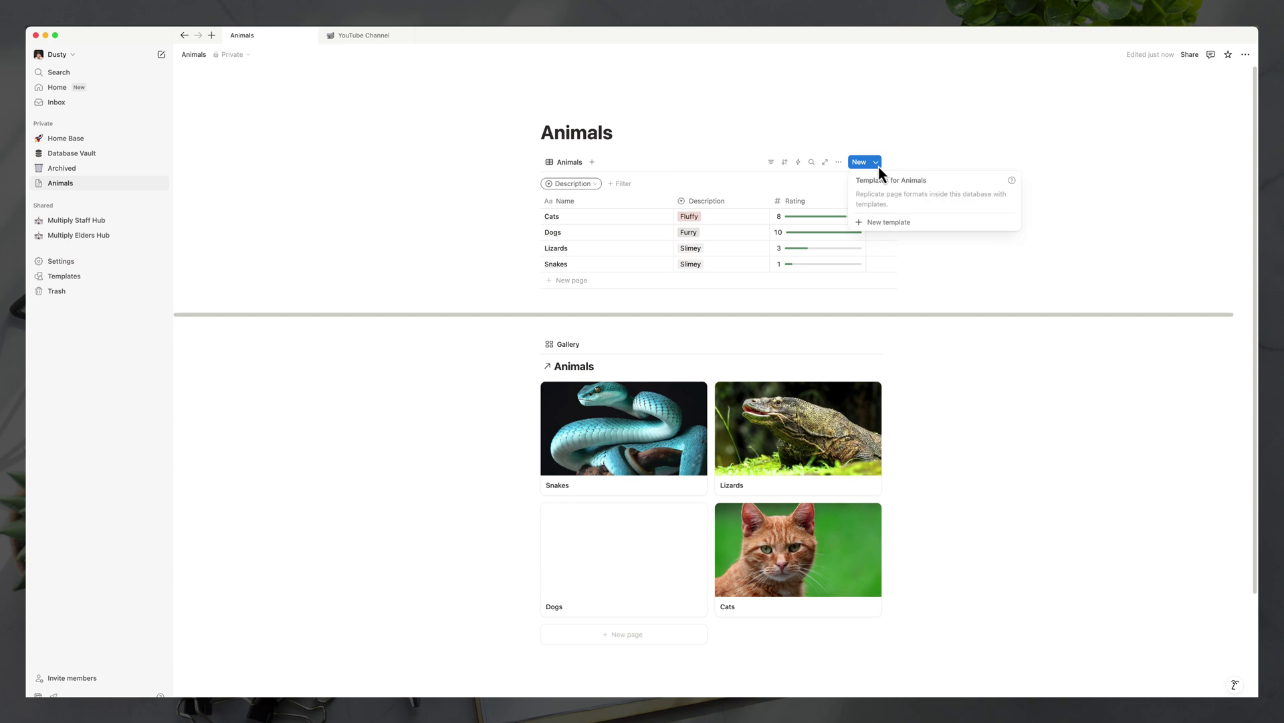
{"action": "left_click", "coordinate": [876, 223]}
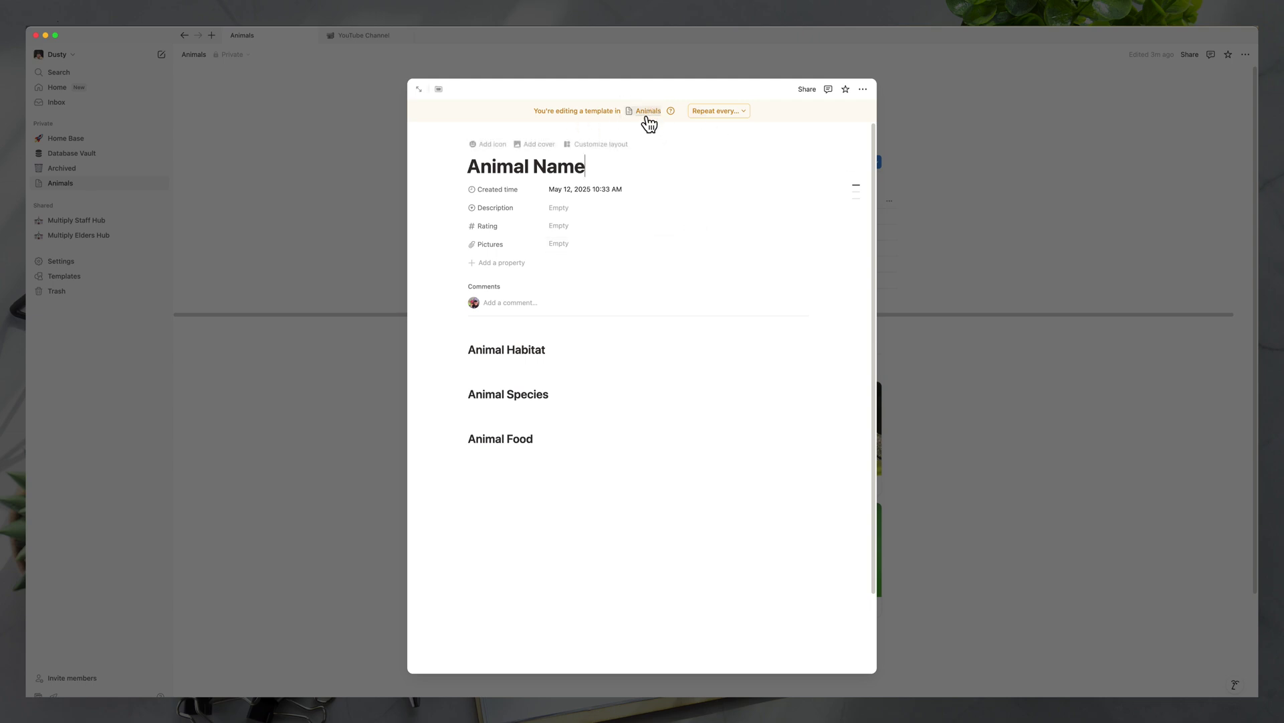
{"action": "left_click", "coordinate": [492, 144]}
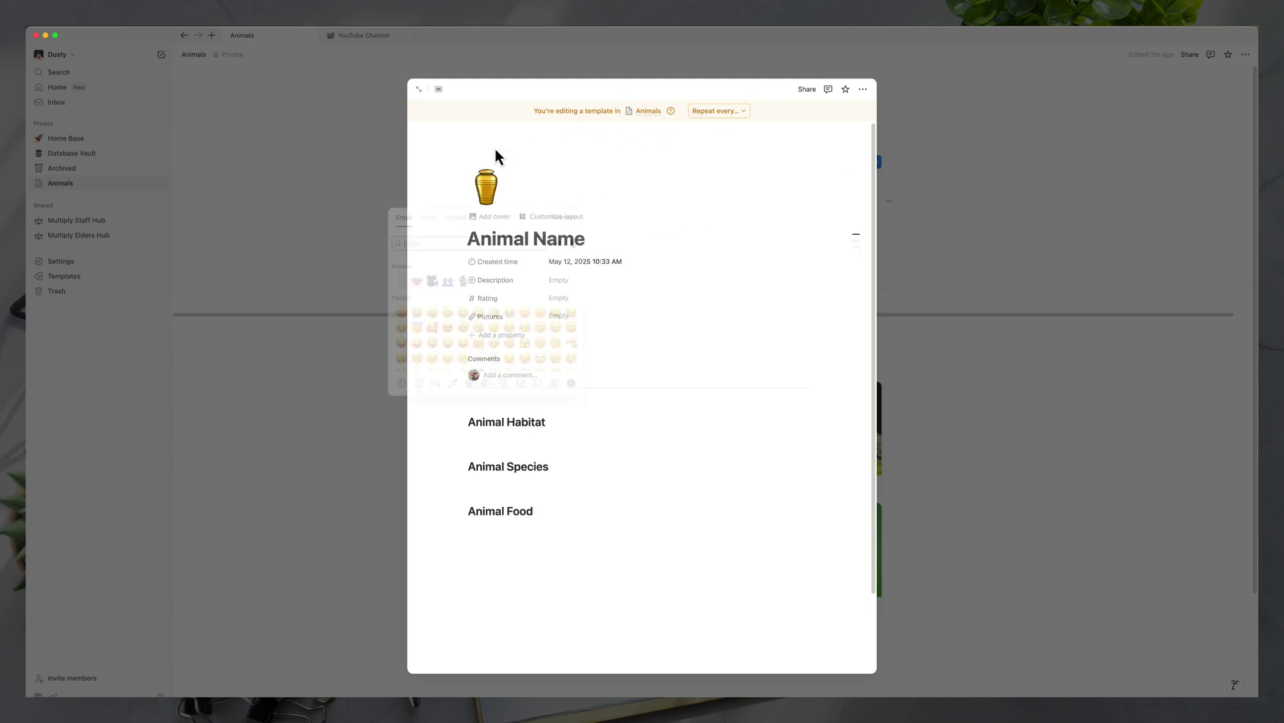
{"action": "type", "text": "animal"}
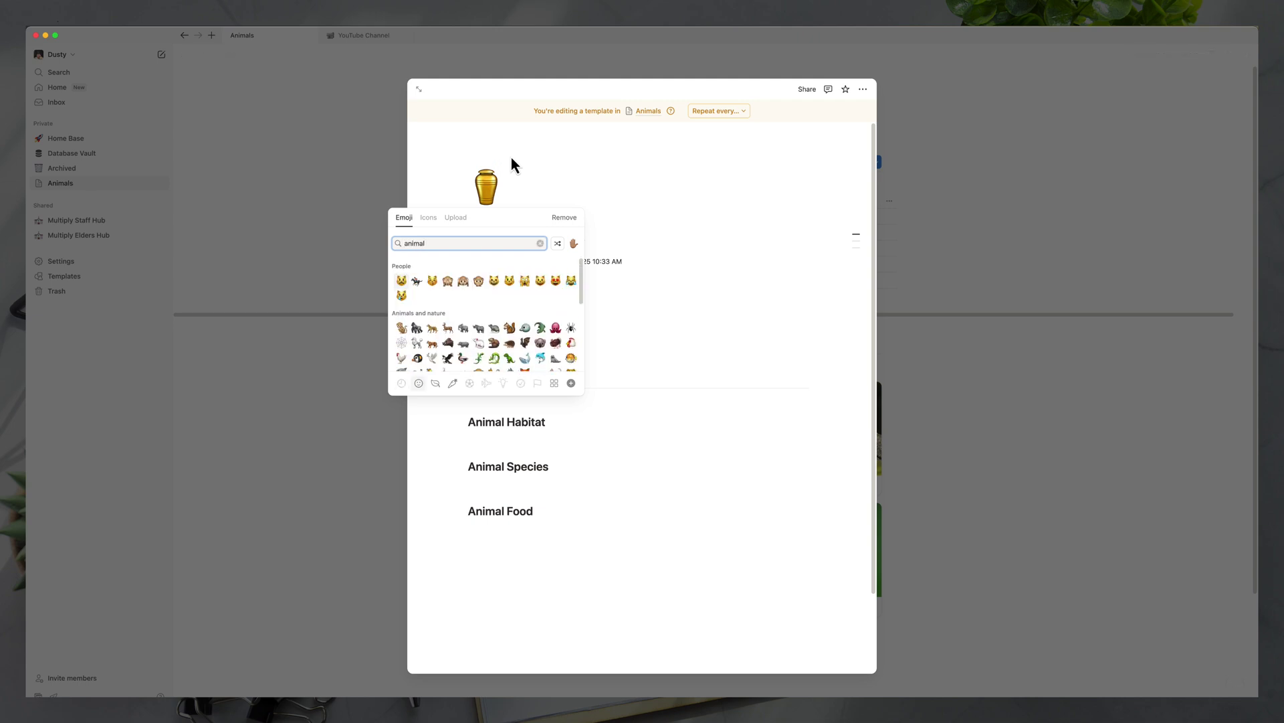
{"action": "left_click", "coordinate": [447, 280]}
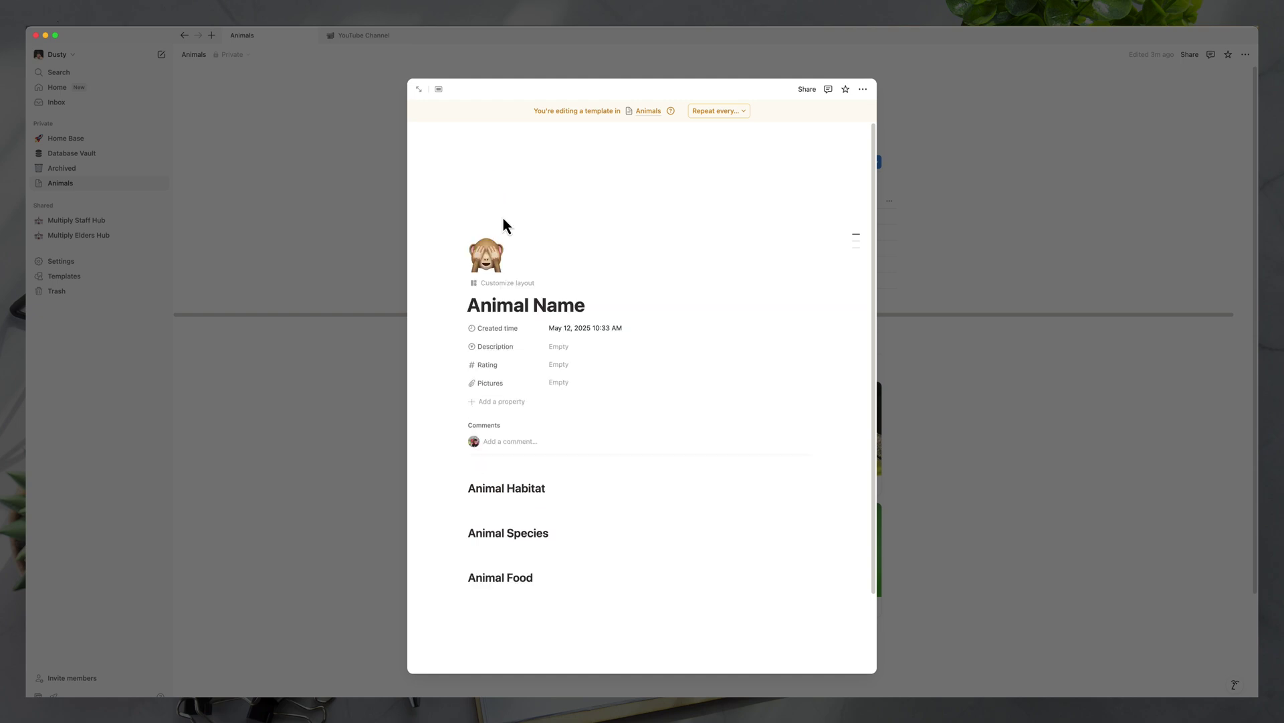
Add a cover to the Animal Name template and change it to solid blue.
{"action": "left_click", "coordinate": [499, 217]}
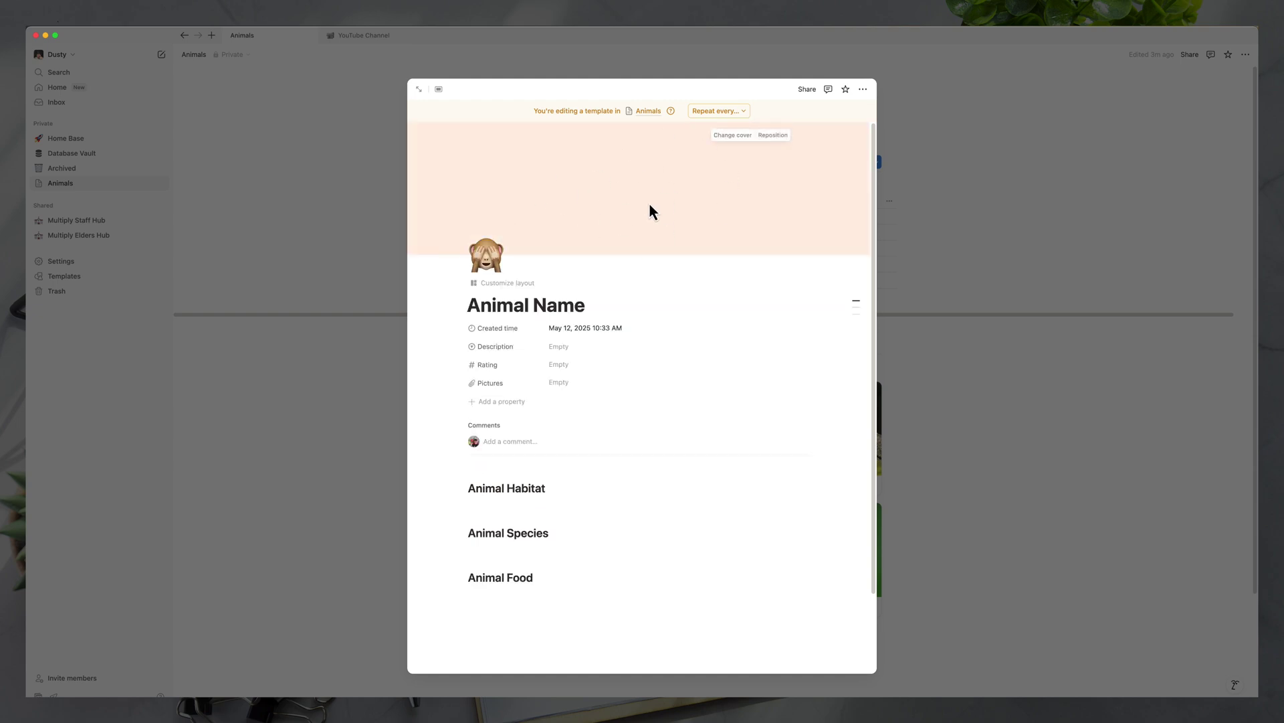
{"action": "left_click", "coordinate": [734, 136]}
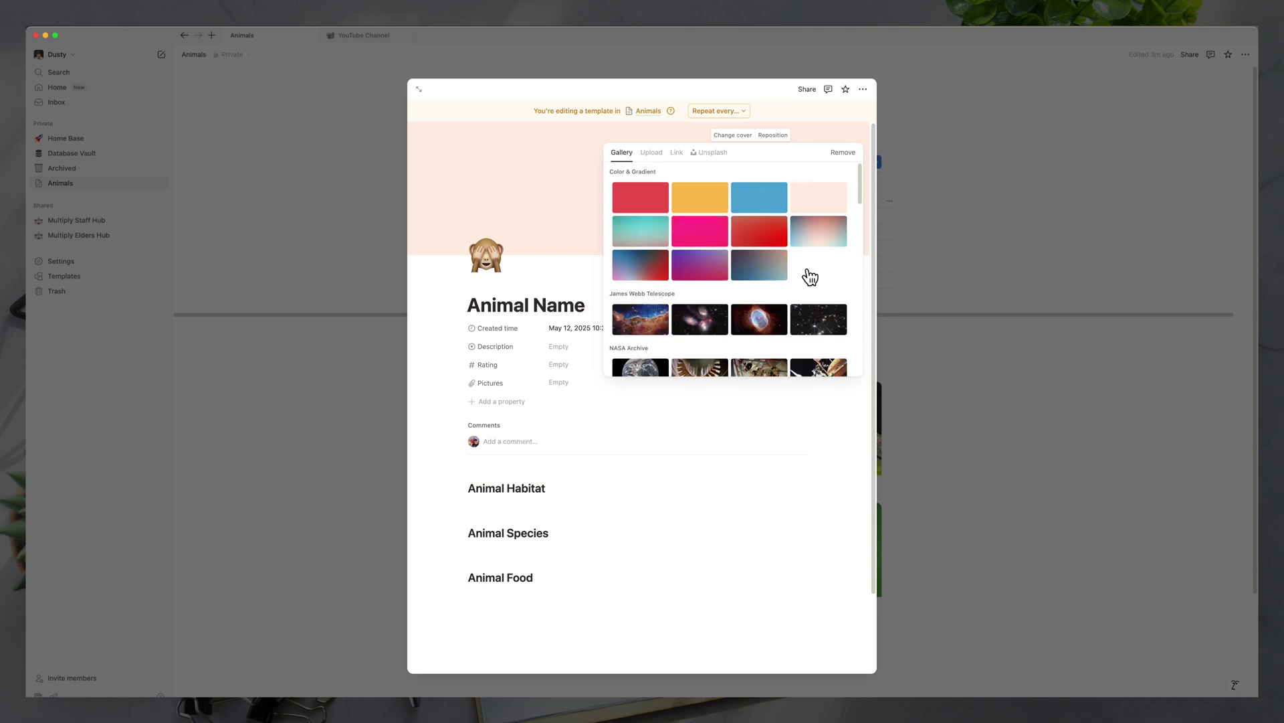
{"action": "left_click", "coordinate": [757, 198]}
{"action": "left_click", "coordinate": [715, 556]}
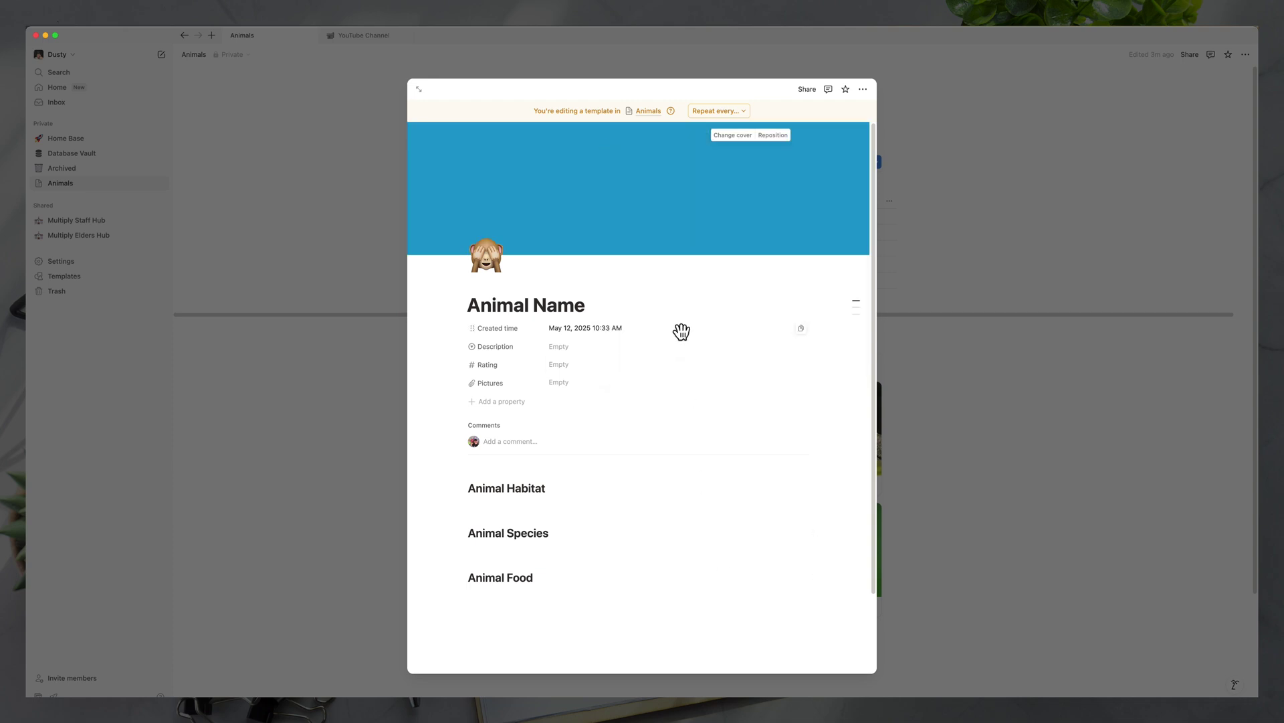
Look at the repeat interval options for the Animal Name template, and close the template.
{"action": "left_click", "coordinate": [733, 114]}
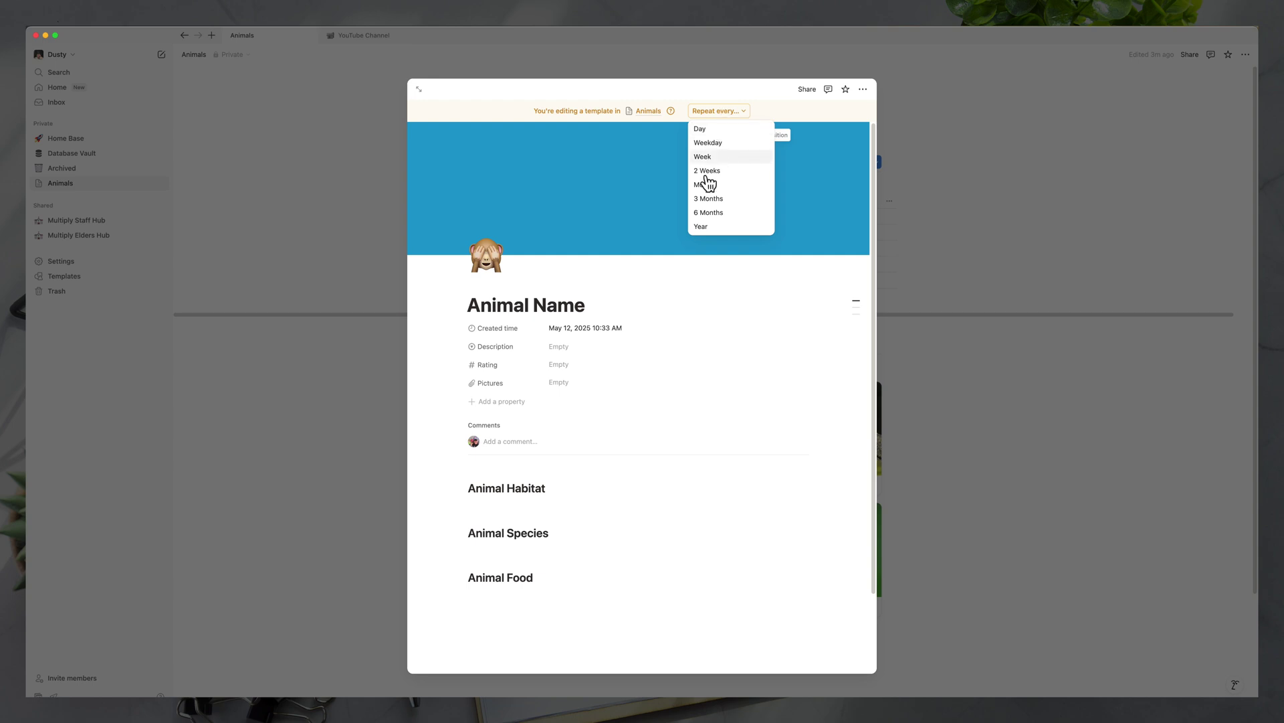
{"action": "left_click", "coordinate": [746, 598]}
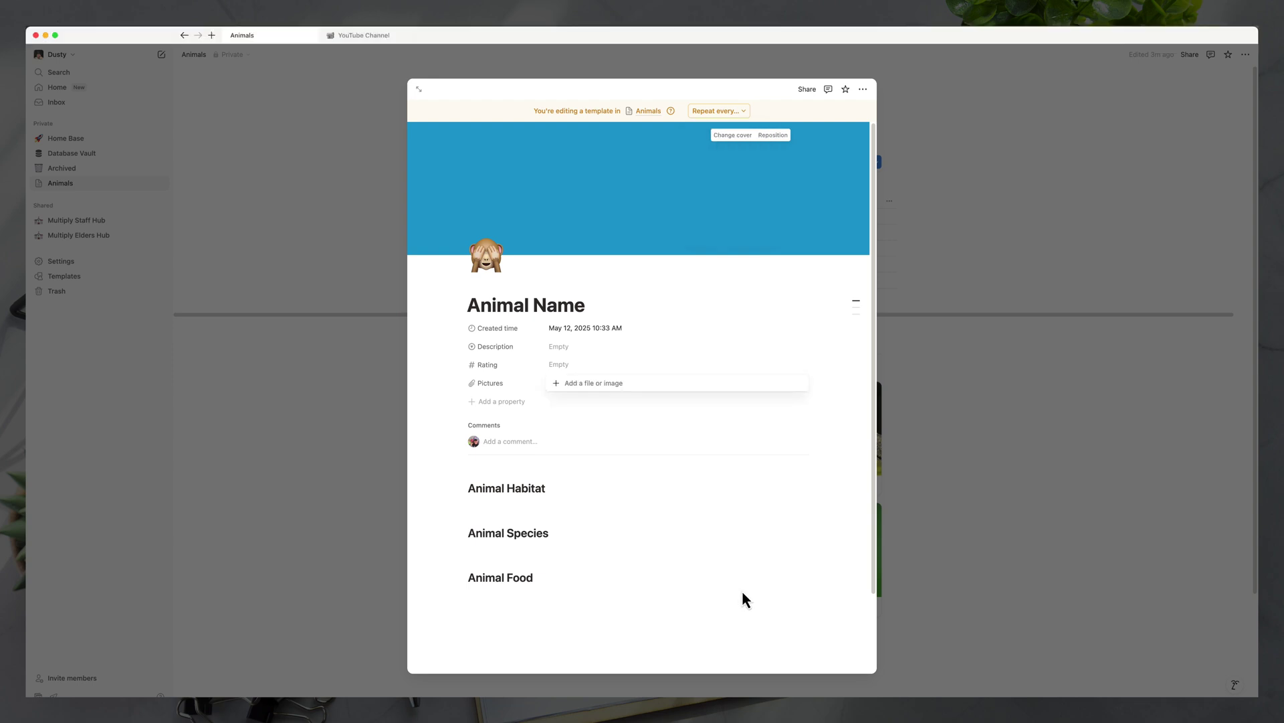
{"action": "left_click", "coordinate": [943, 423]}
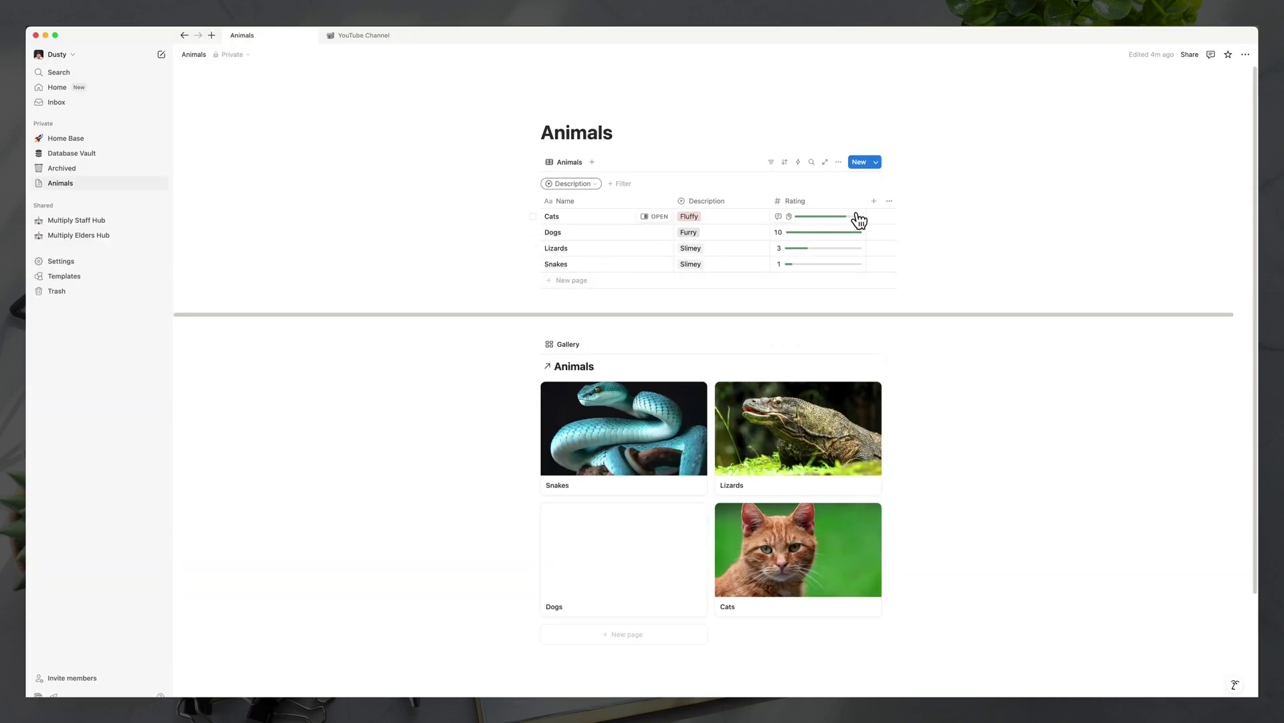
Set the Animal Name template as the default for all views in Animals.
{"action": "left_click", "coordinate": [876, 163]}
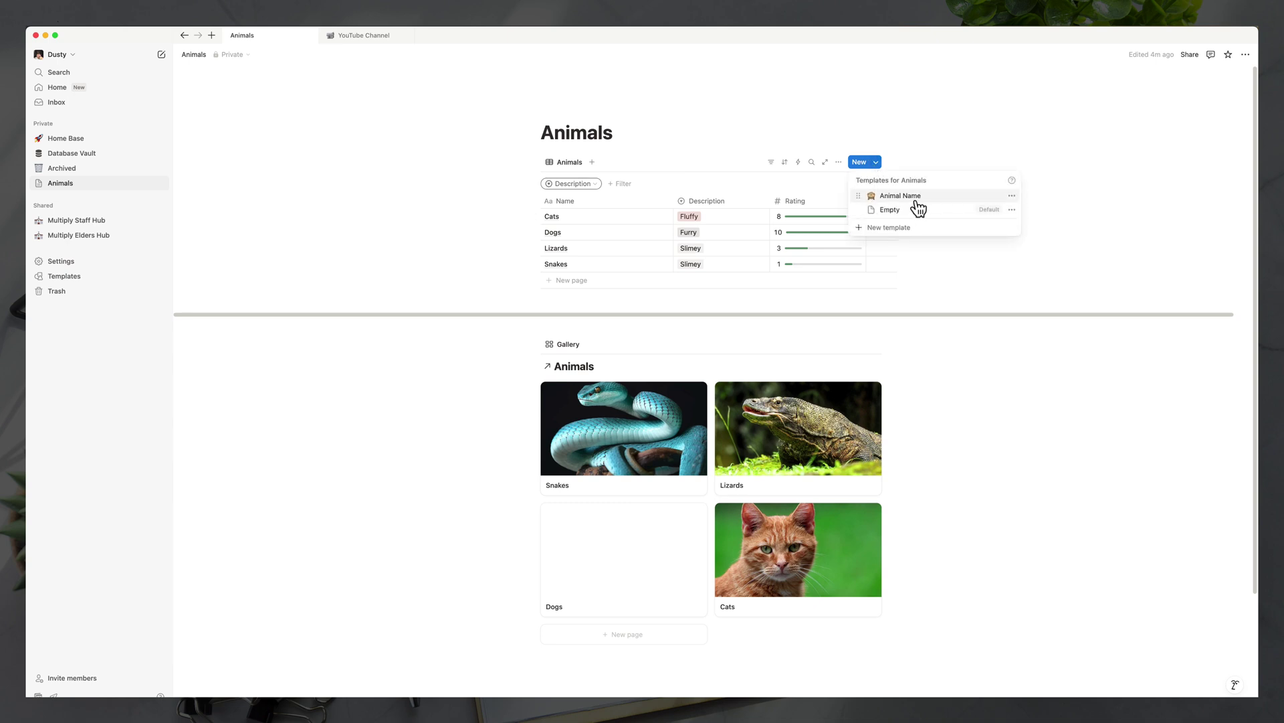
{"action": "left_click", "coordinate": [1013, 196]}
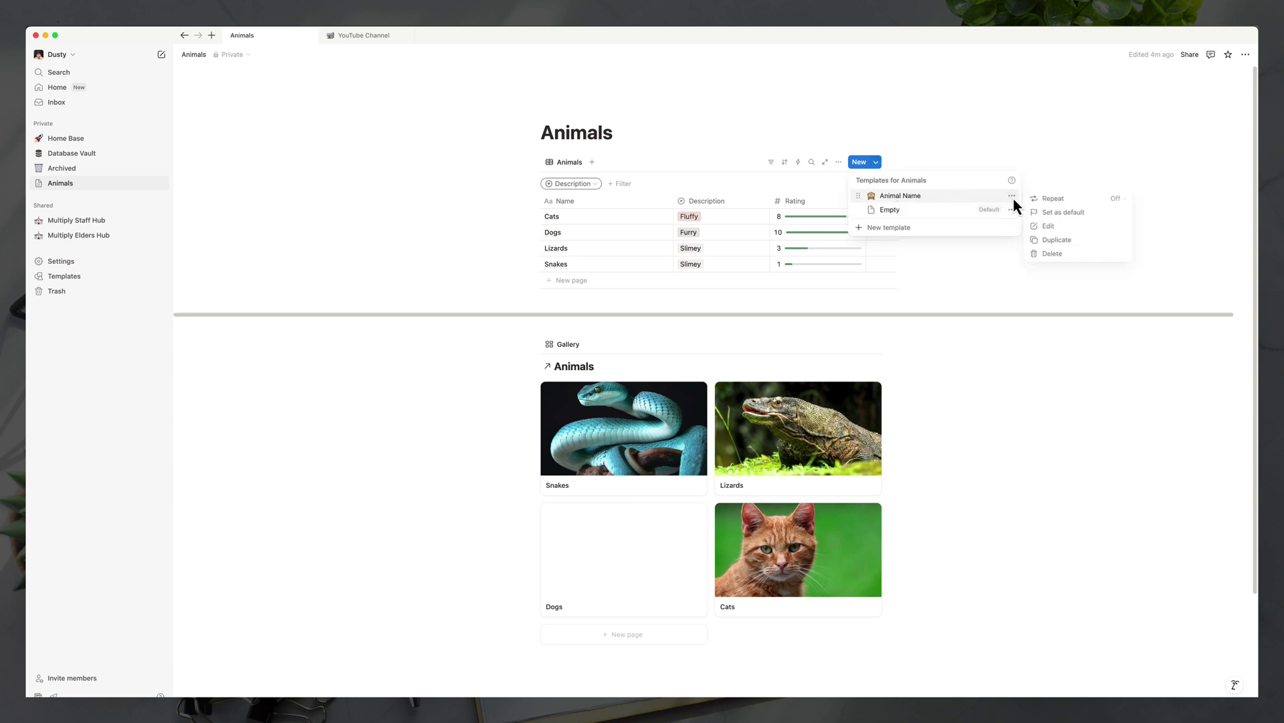
{"action": "left_click", "coordinate": [1083, 213]}
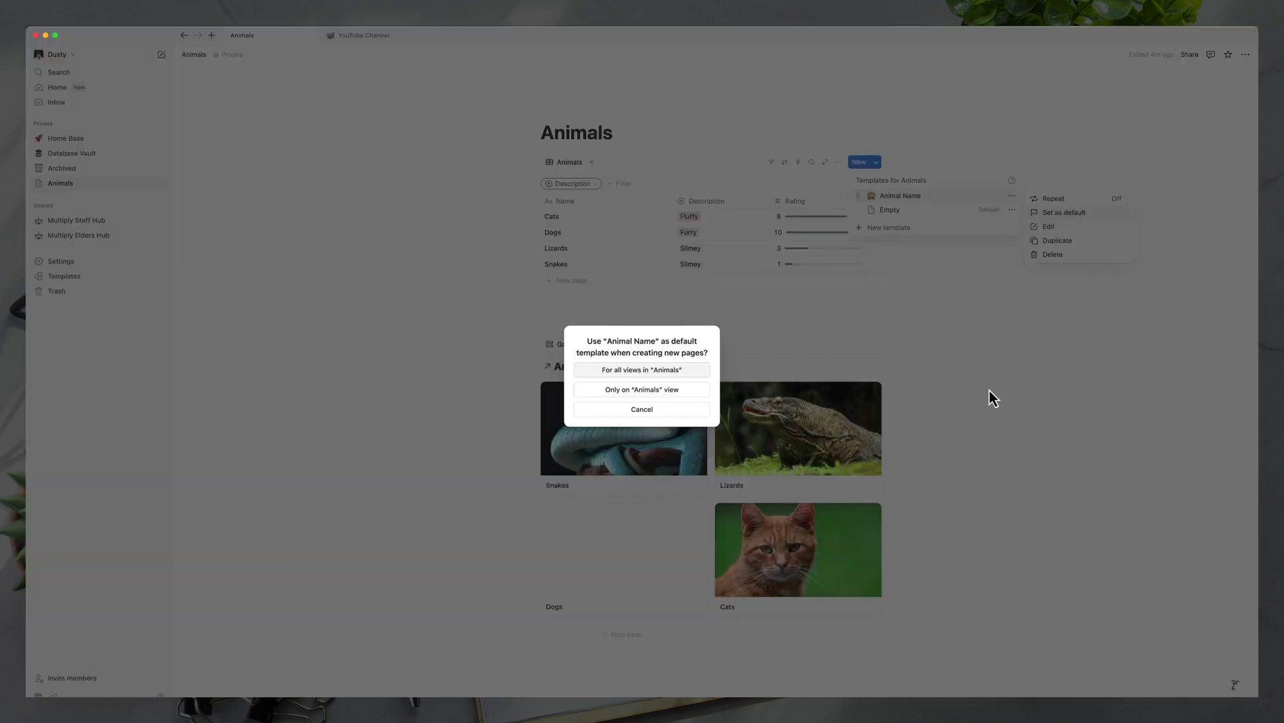
{"action": "left_click", "coordinate": [641, 372]}
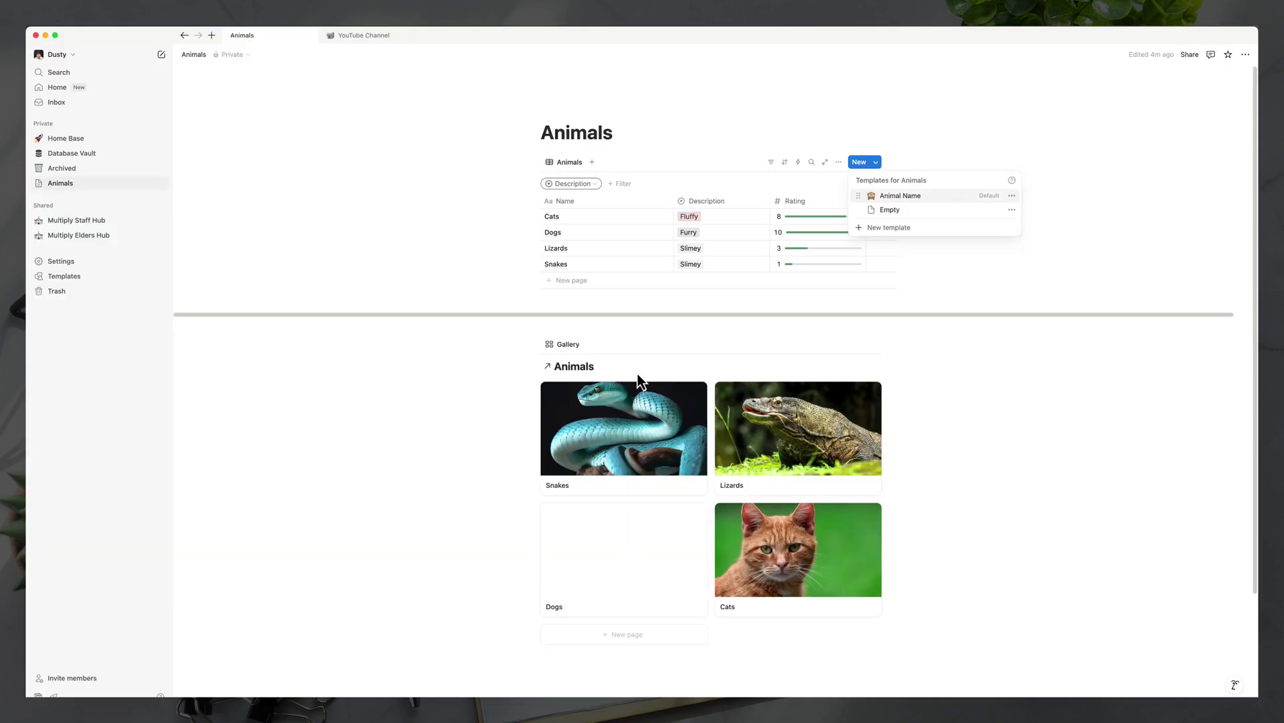
{"action": "left_click", "coordinate": [1055, 379]}
Create a new Animals page from the default template and rename it Horses.
{"action": "left_click", "coordinate": [861, 163]}
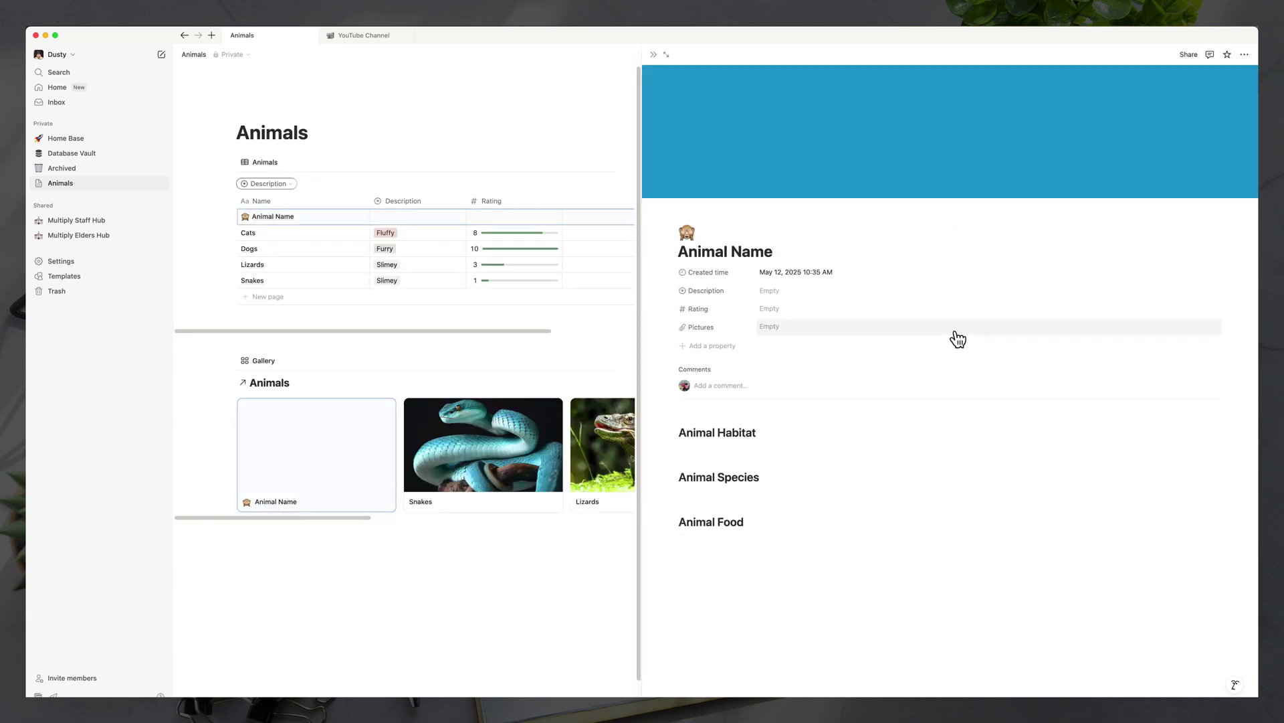
{"action": "left_click_drag", "start_coordinate": [776, 253], "coordinate": [675, 256]}
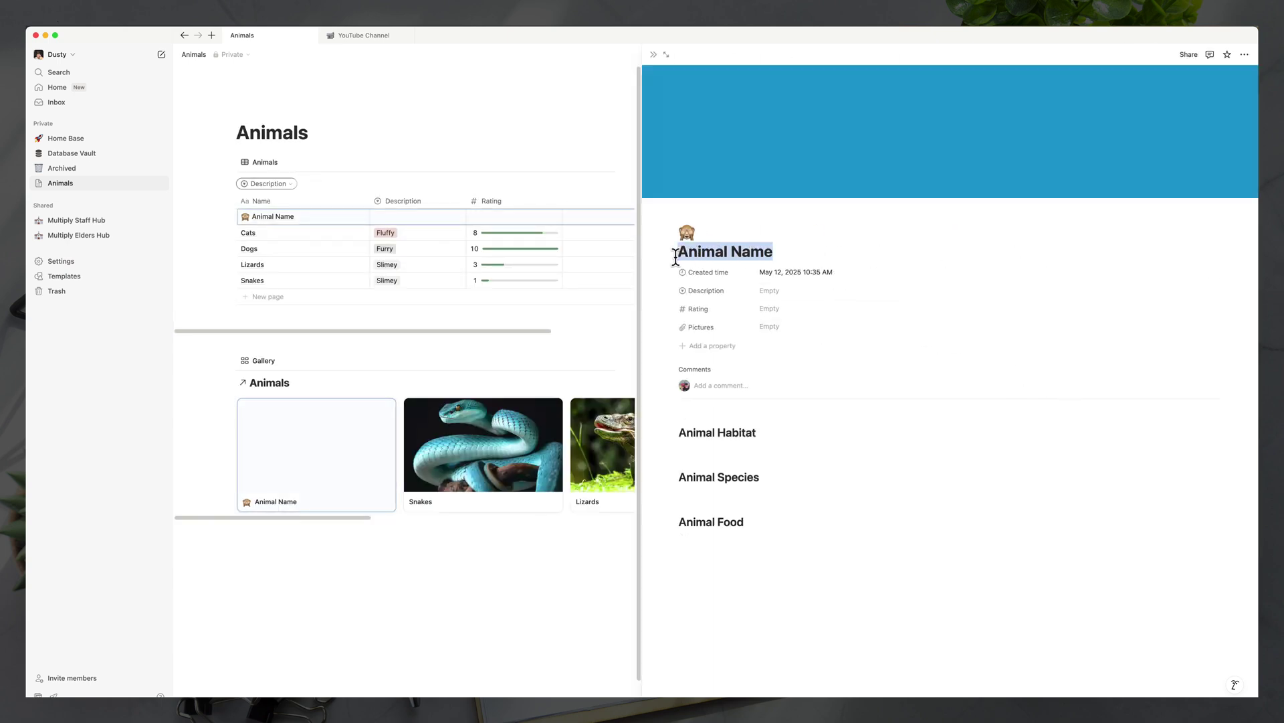
{"action": "type", "text": "Horse"}
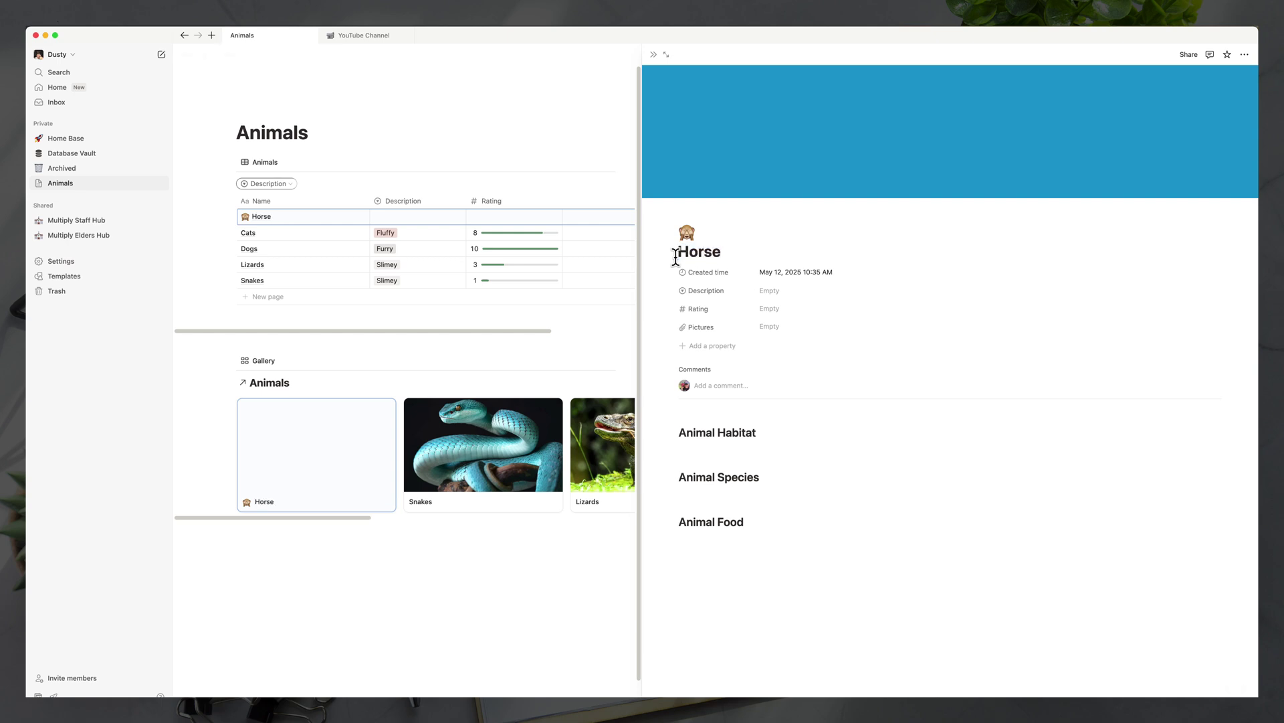
{"action": "type", "text": "s"}
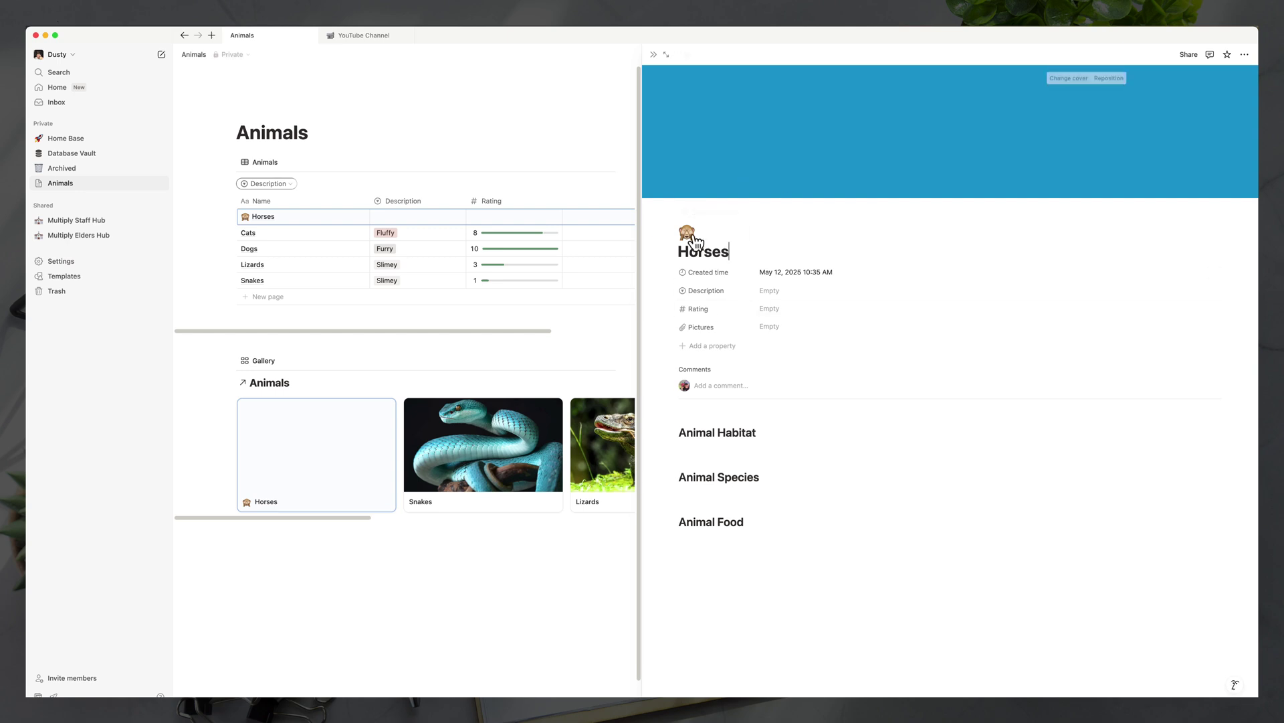
{"action": "left_click", "coordinate": [610, 78]}
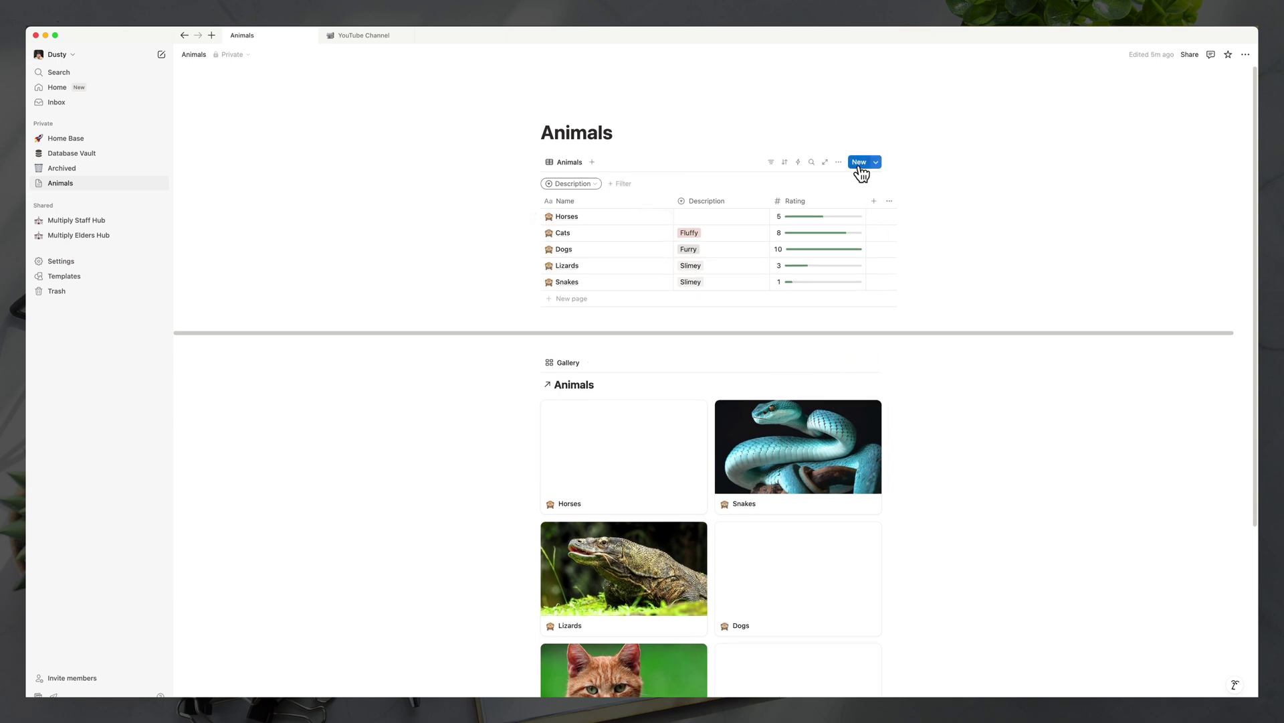
Add another page to the Animals table from the default template, keeping its template title, and close the page.
{"action": "left_click", "coordinate": [859, 168]}
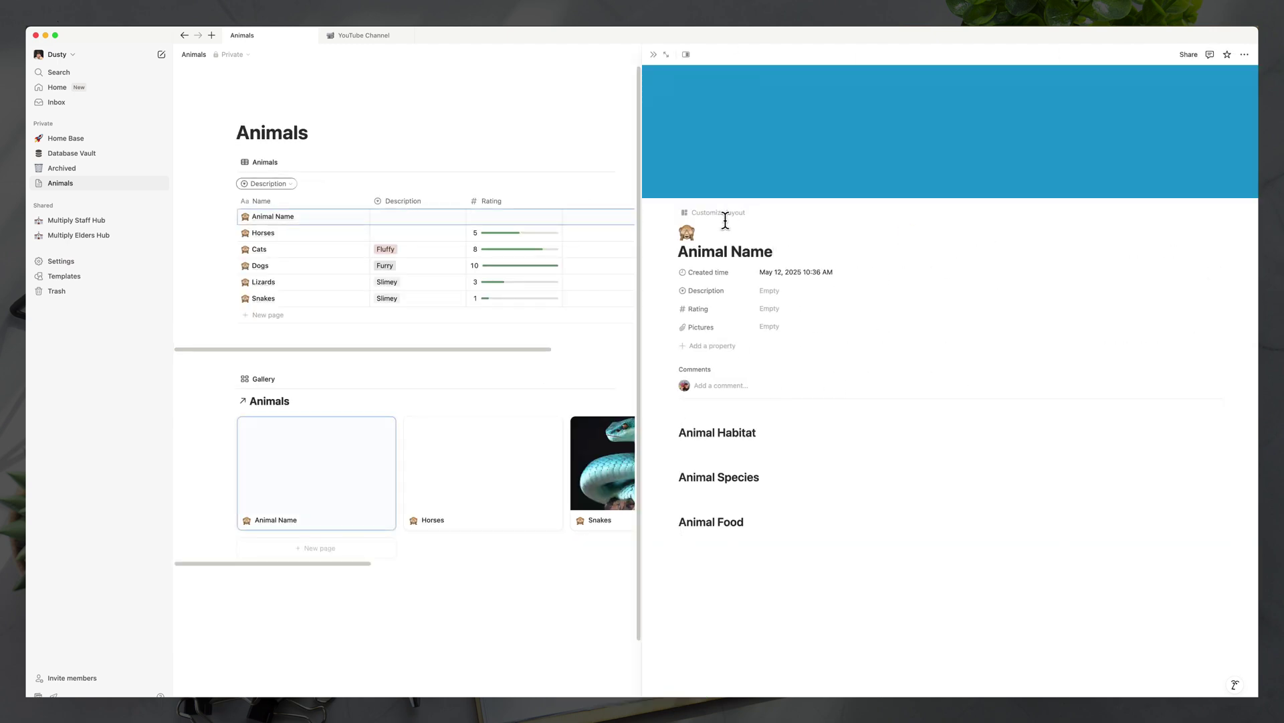
{"action": "left_click", "coordinate": [589, 118]}
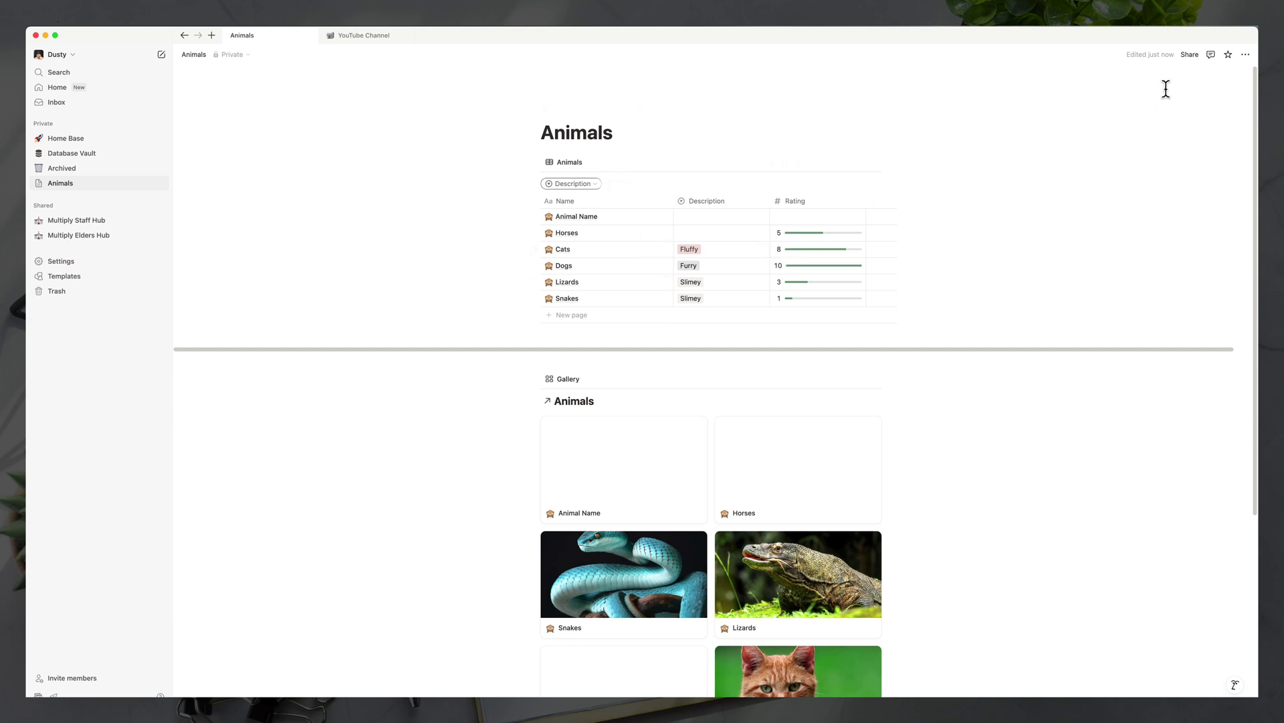
Try to invite a suggested guest to the Animals page with full access, and close the sharing options.
{"action": "left_click", "coordinate": [1189, 56]}
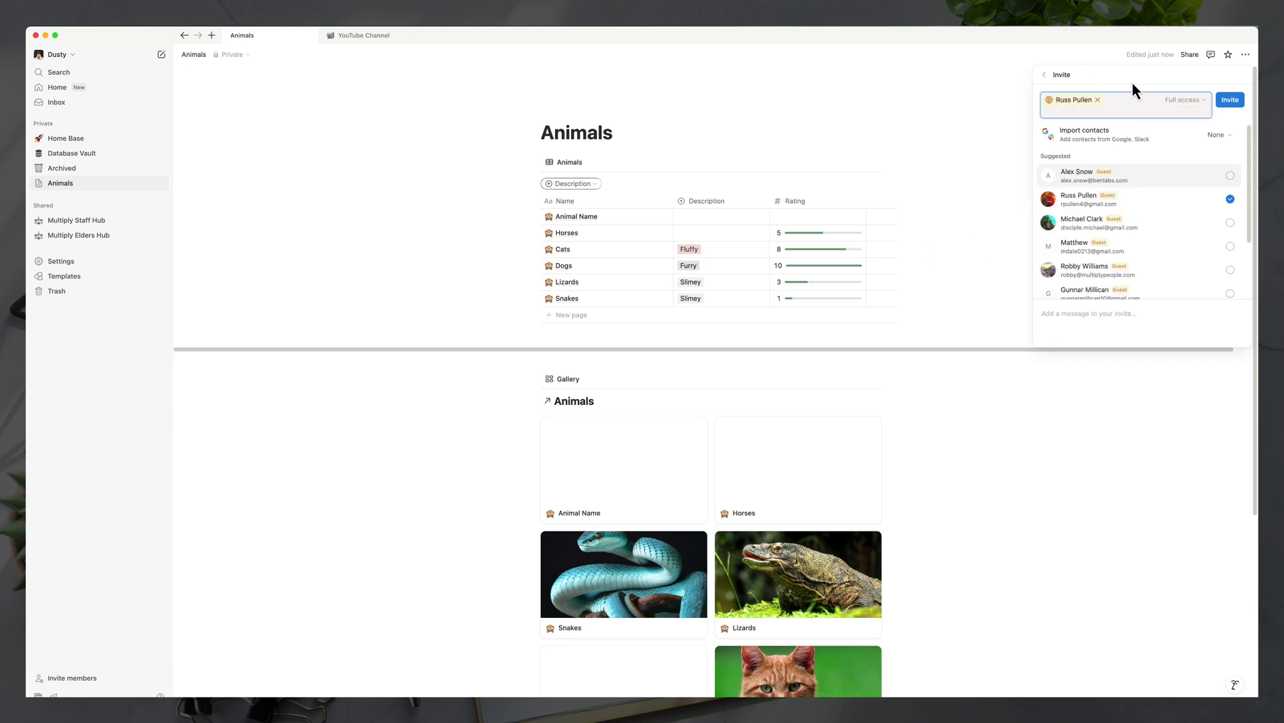
{"action": "left_click", "coordinate": [1231, 100]}
{"action": "left_click", "coordinate": [1014, 151]}
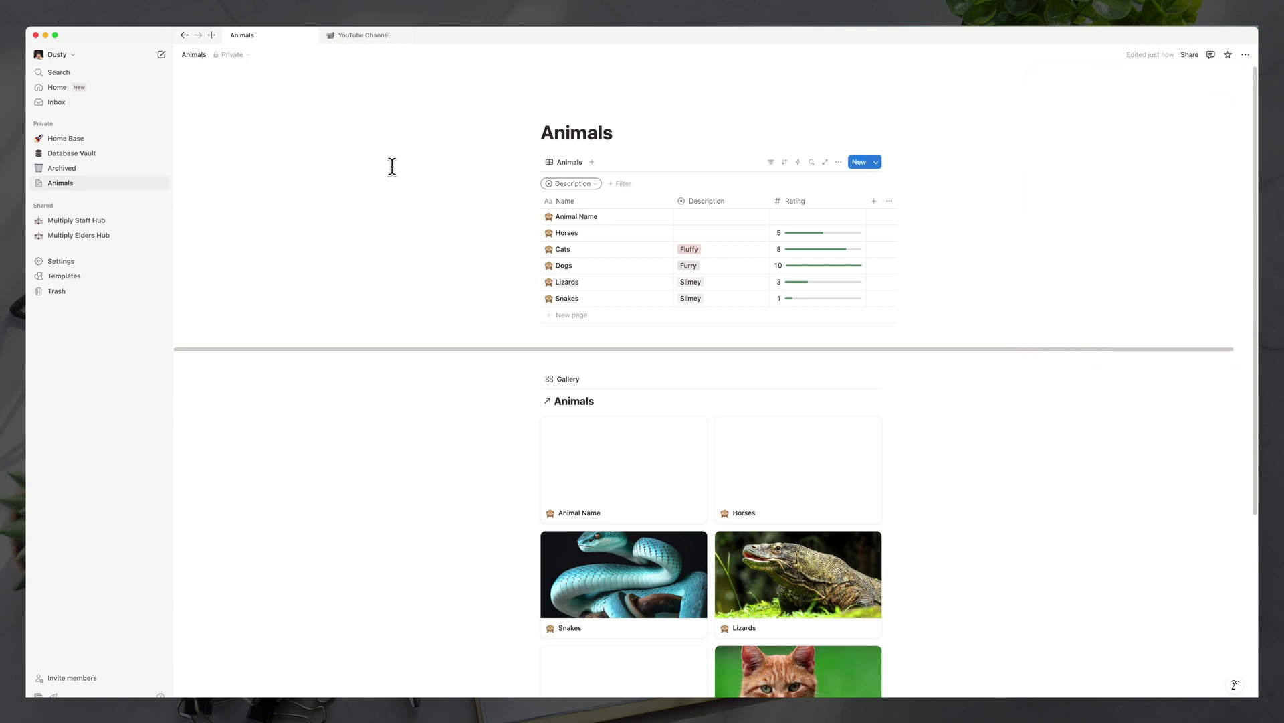
Copy the Animals page's share link, look at the access levels available for a listed person, and close the sharing options.
{"action": "left_click", "coordinate": [1190, 54]}
{"action": "left_click", "coordinate": [1221, 194]}
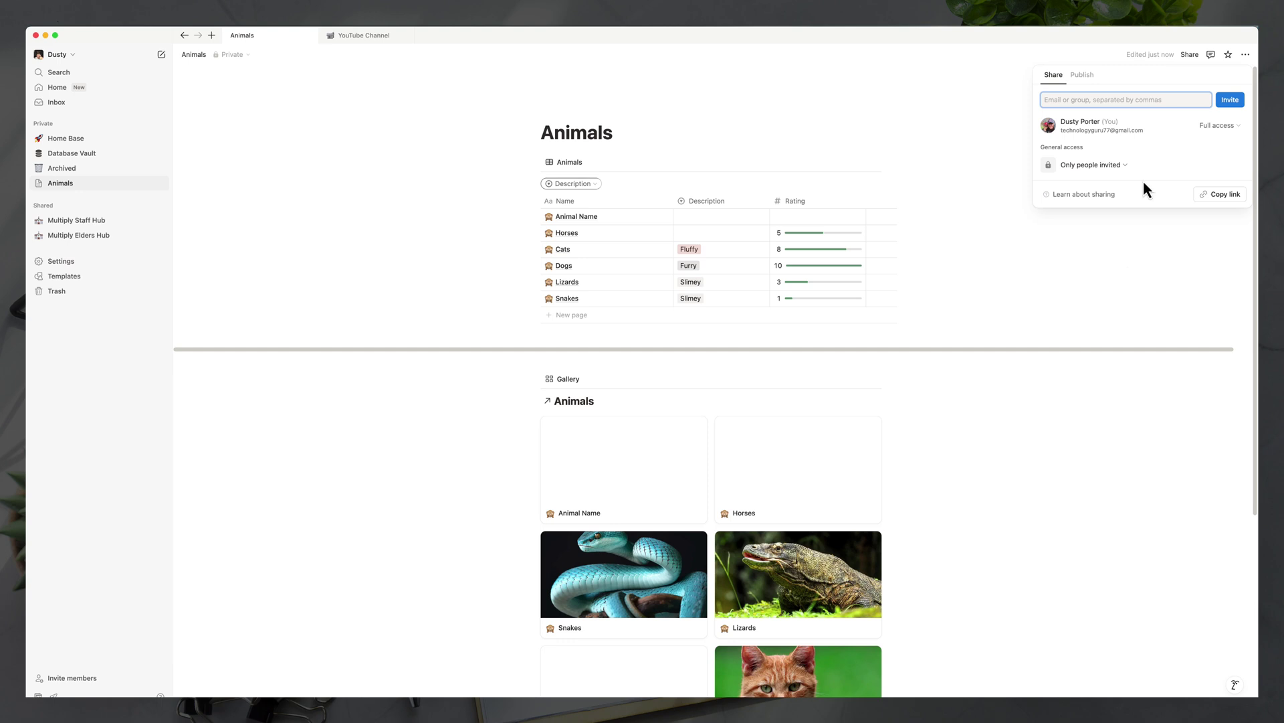
{"action": "left_click", "coordinate": [1216, 127]}
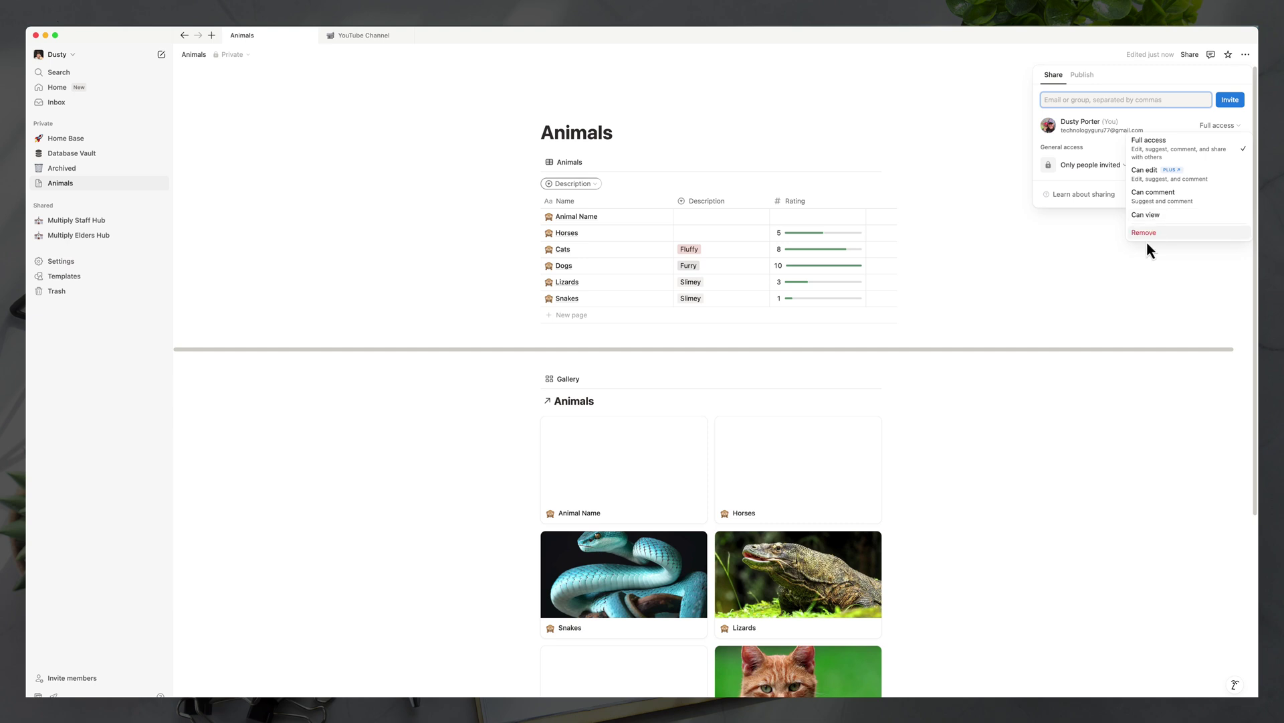
{"action": "left_click", "coordinate": [1118, 257]}
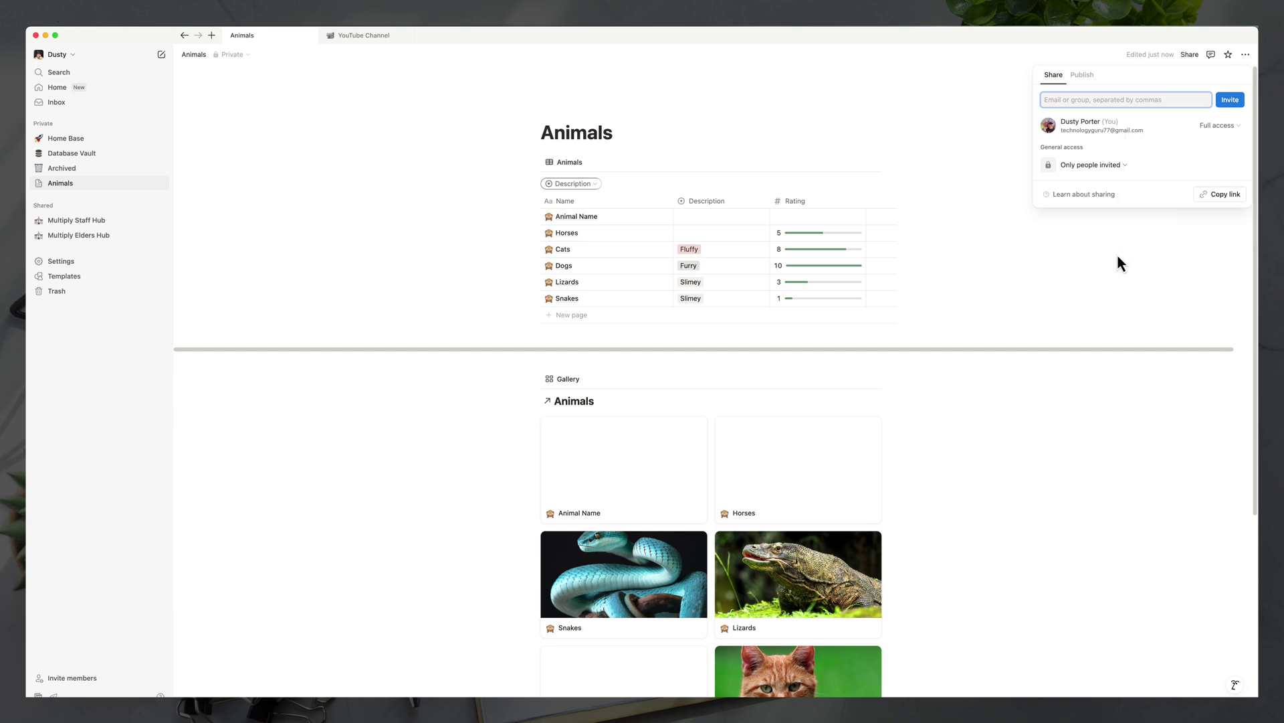
{"action": "left_click", "coordinate": [1118, 258]}
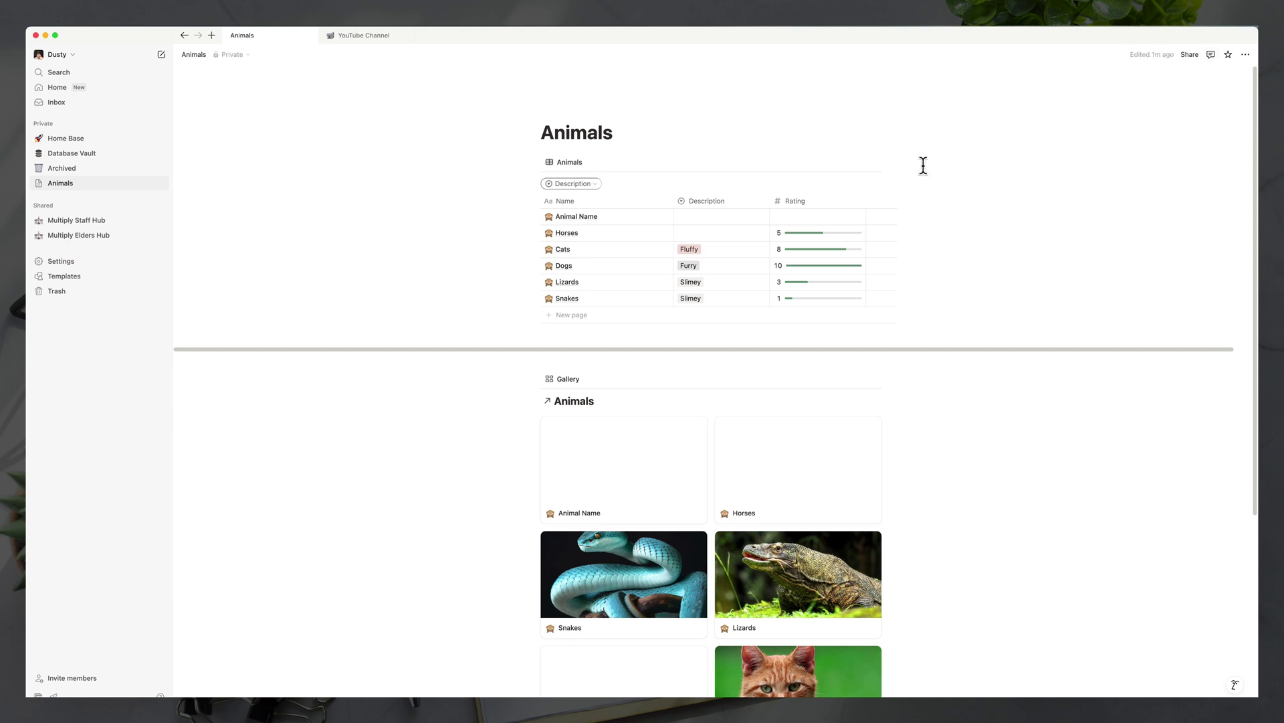
Look at the publish-to-web options for the Animals page, and close them without publishing.
{"action": "left_click", "coordinate": [1189, 55]}
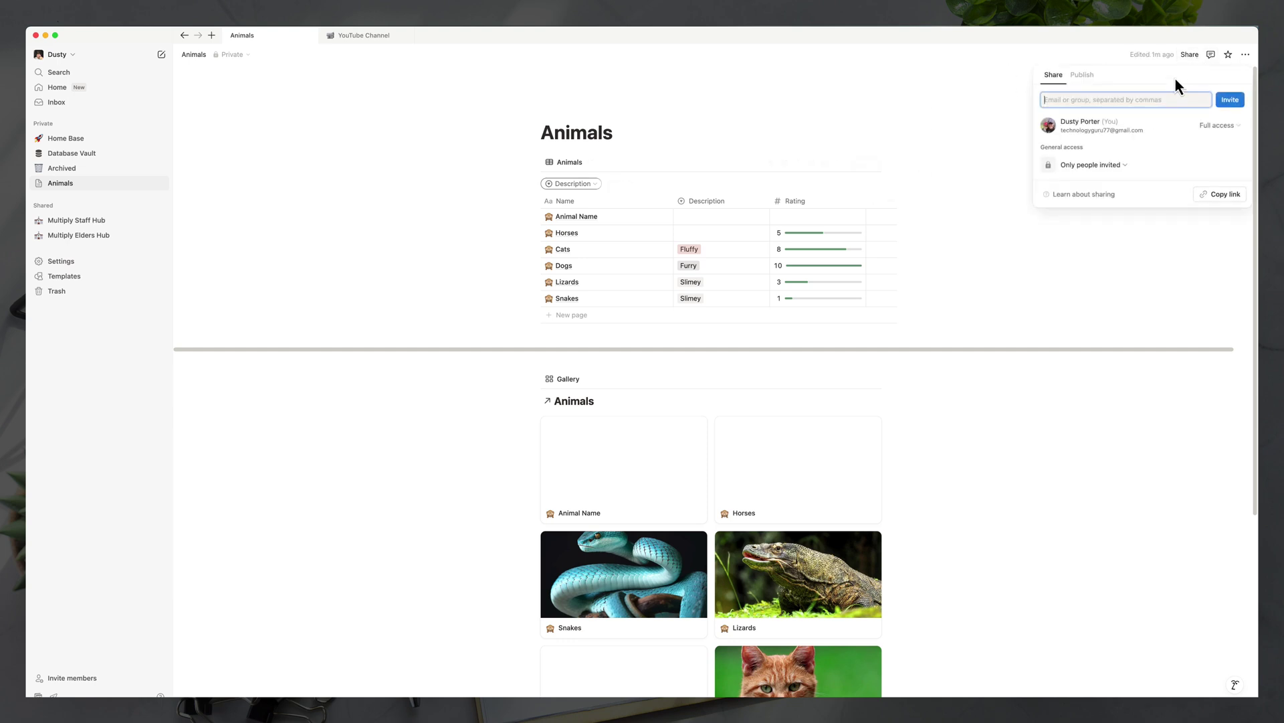
{"action": "left_click", "coordinate": [1082, 76]}
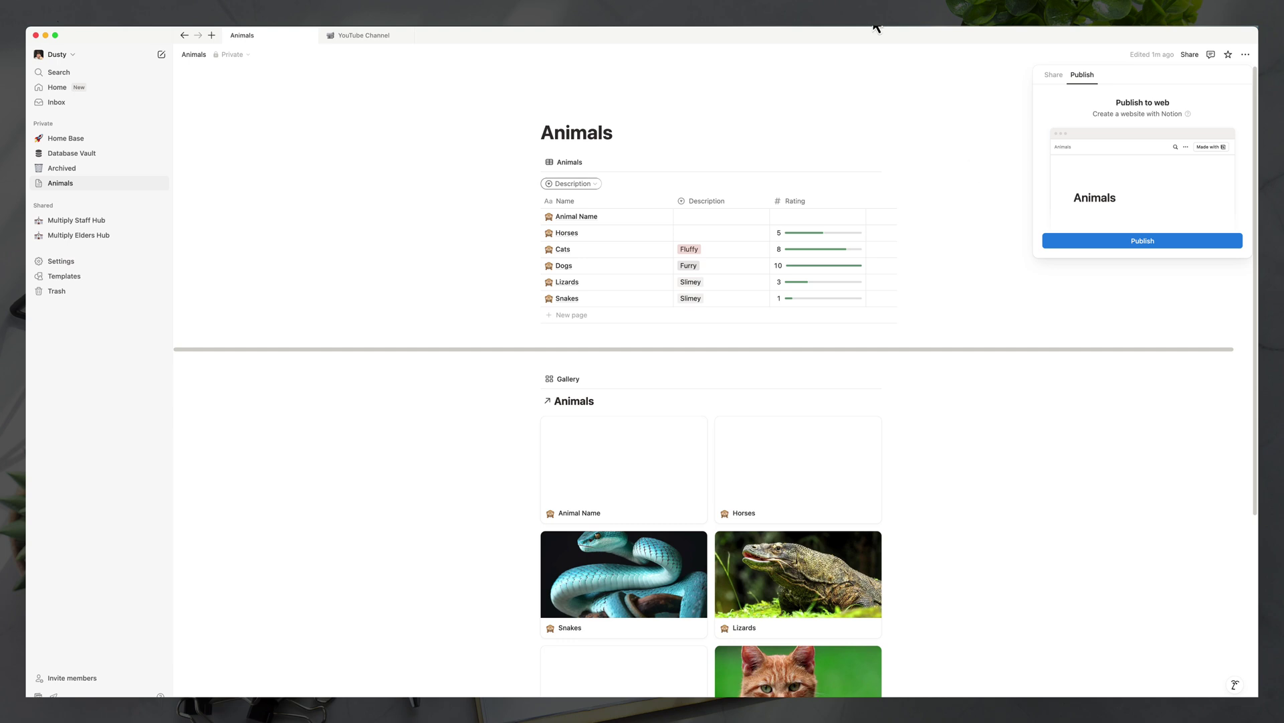
{"action": "left_click", "coordinate": [983, 338]}
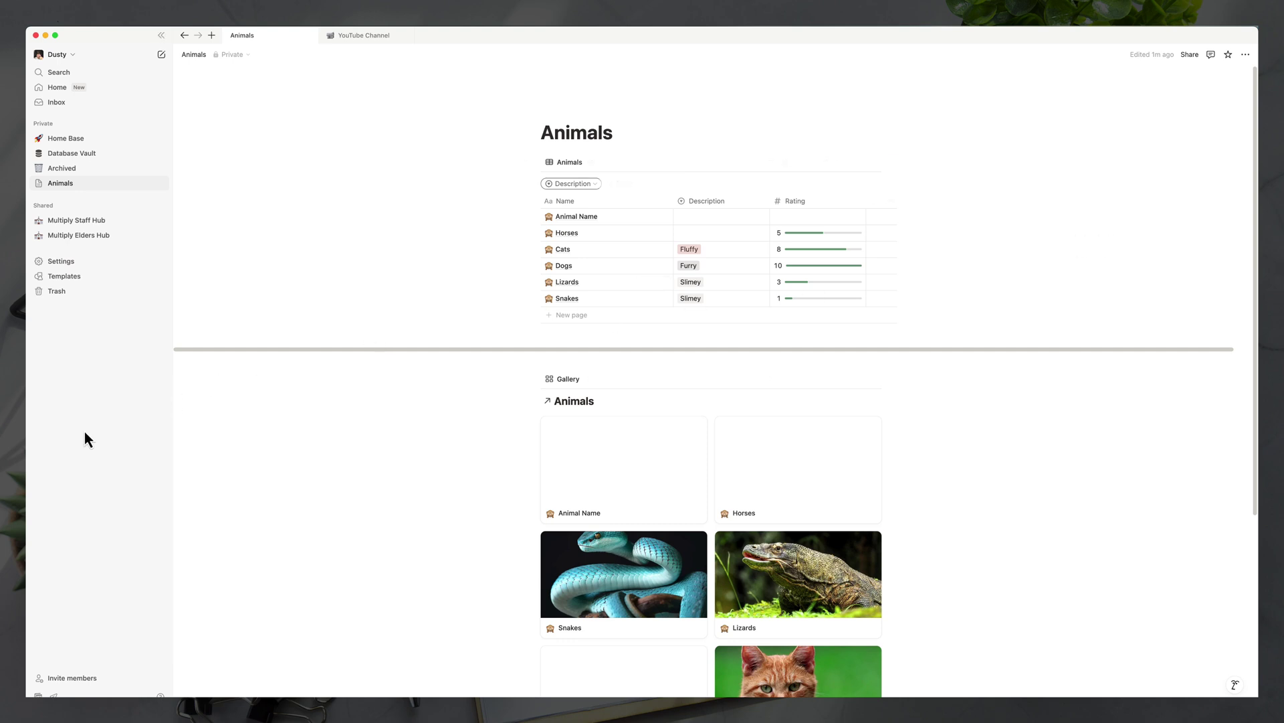
Open the template marketplace and view the details of the featured To-do List template.
{"action": "left_click", "coordinate": [58, 278]}
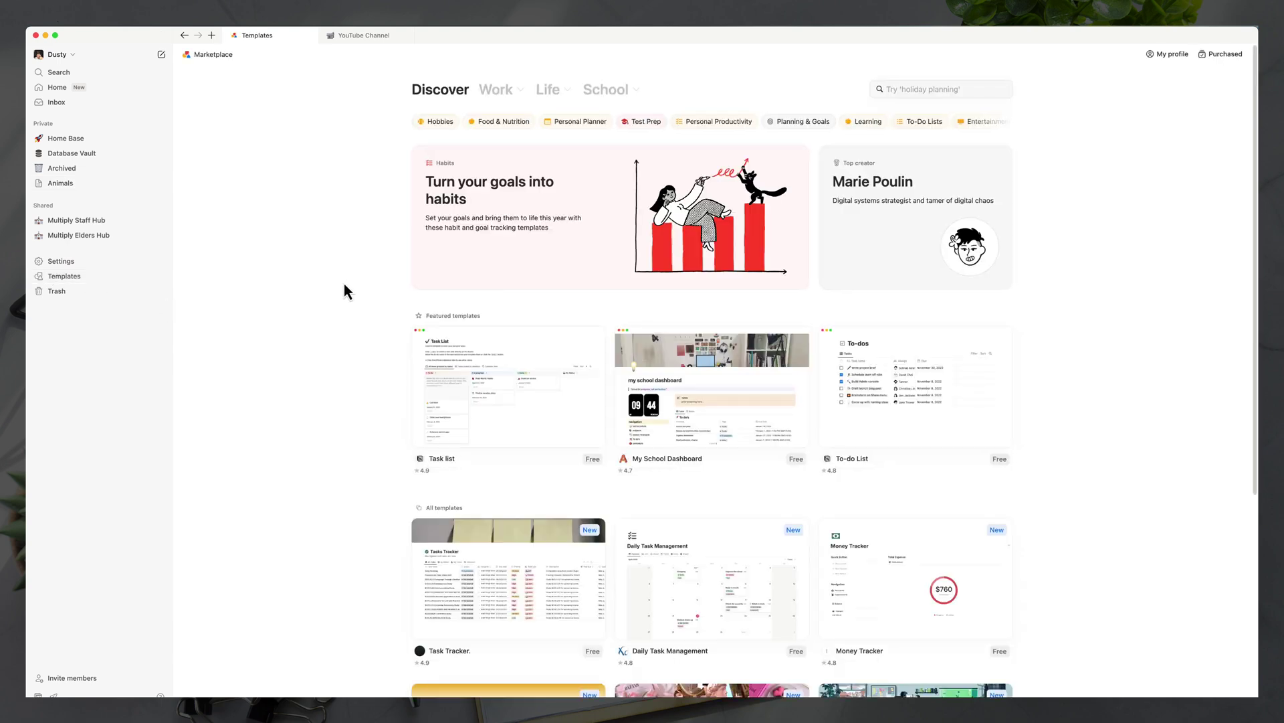
{"action": "left_click", "coordinate": [946, 374]}
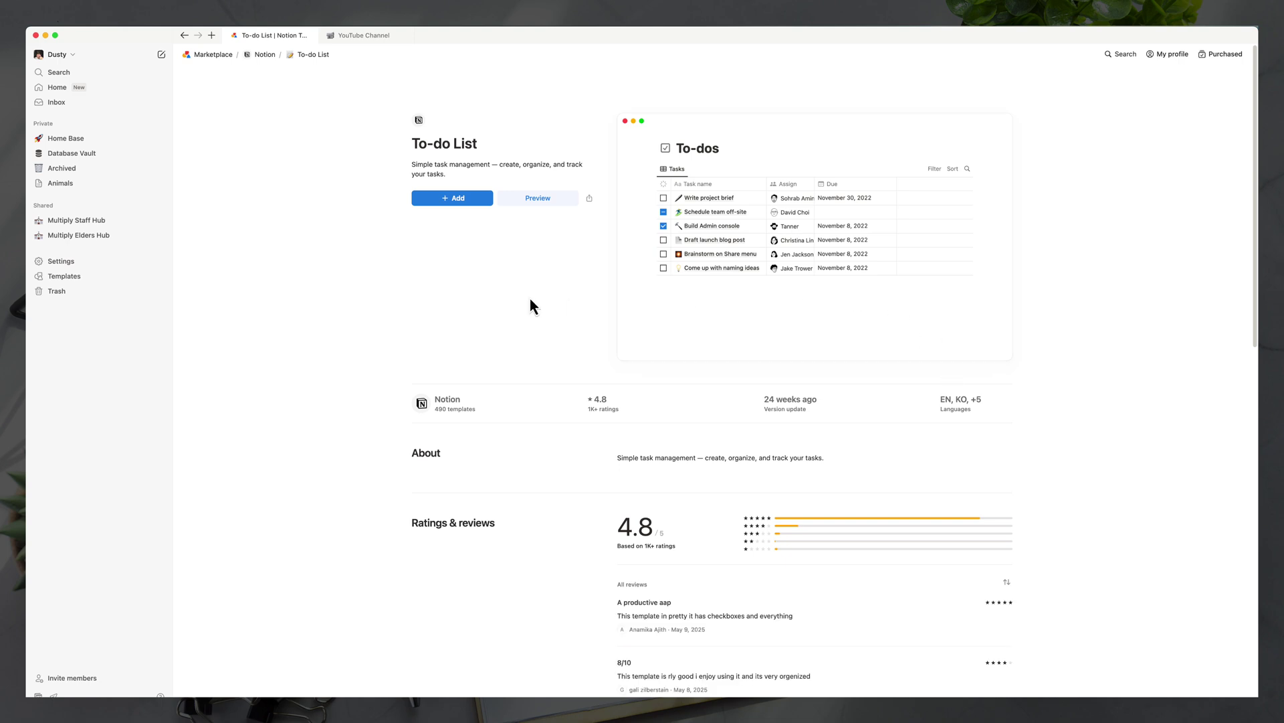